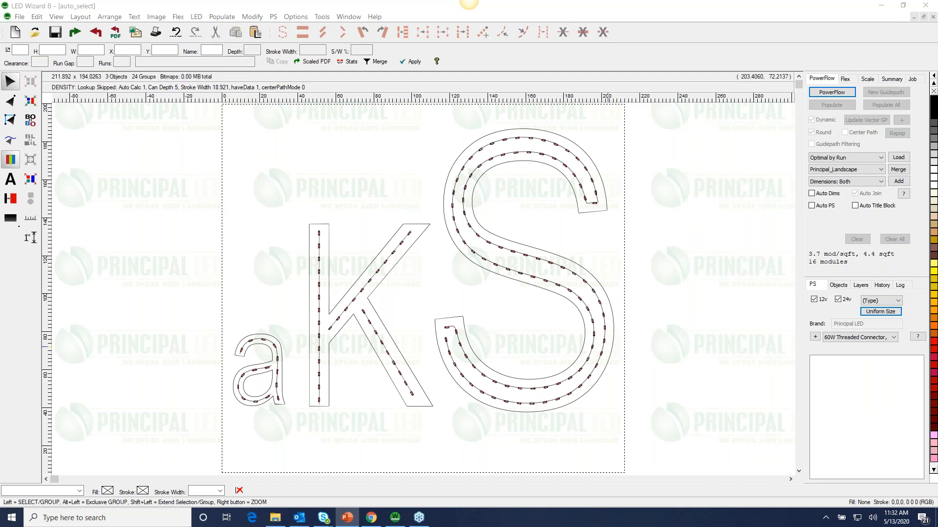
Step: Select the letters a, K and S together and shift the group slightly upward within the layout
left_click(320, 327)
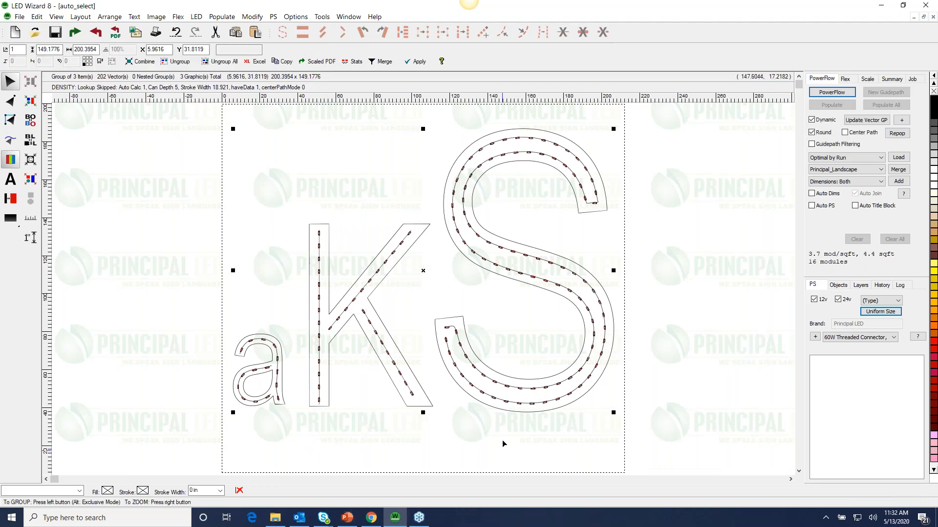
left_click_drag(525, 411, 517, 414)
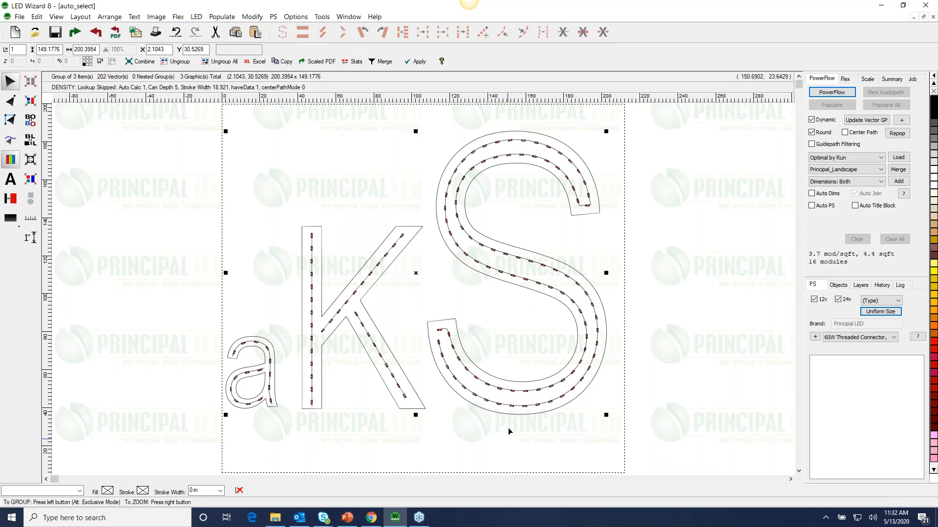
left_click_drag(481, 390, 507, 382)
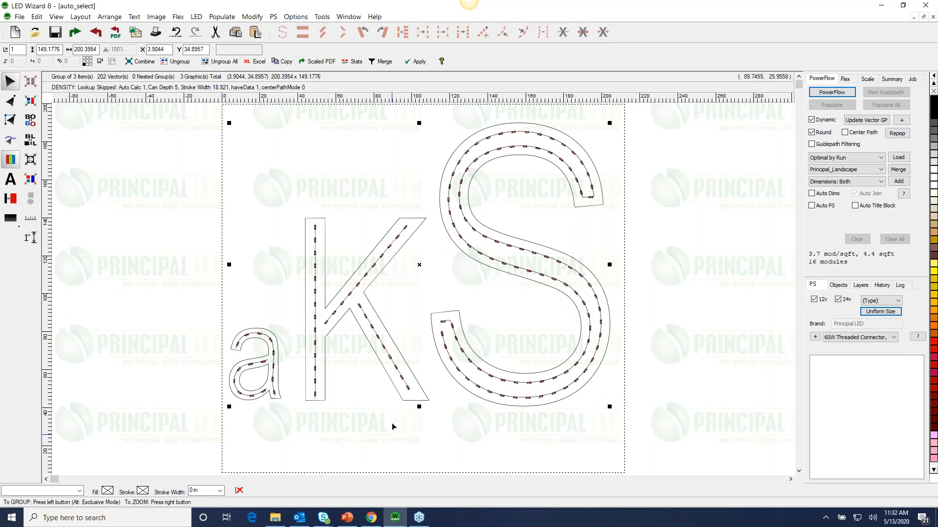
left_click_drag(454, 355, 463, 350)
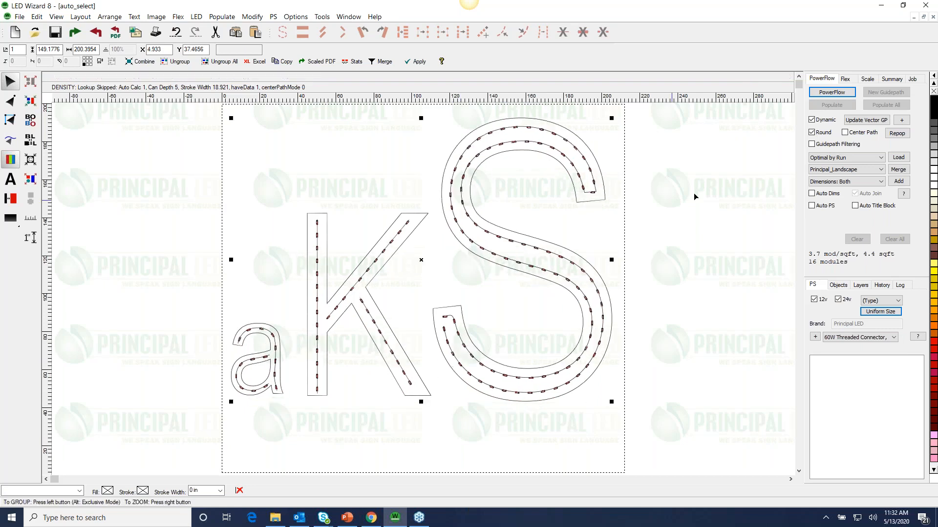
left_click(503, 242)
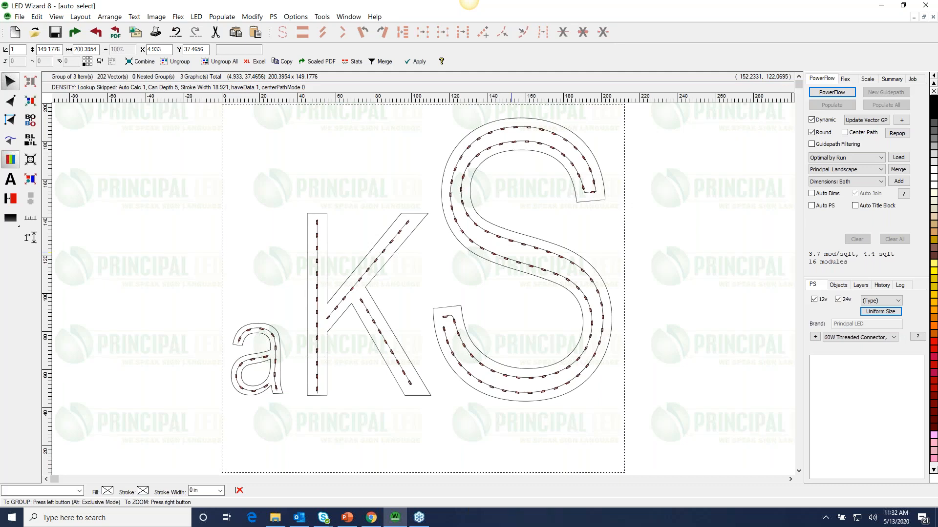
left_click_drag(503, 243, 505, 244)
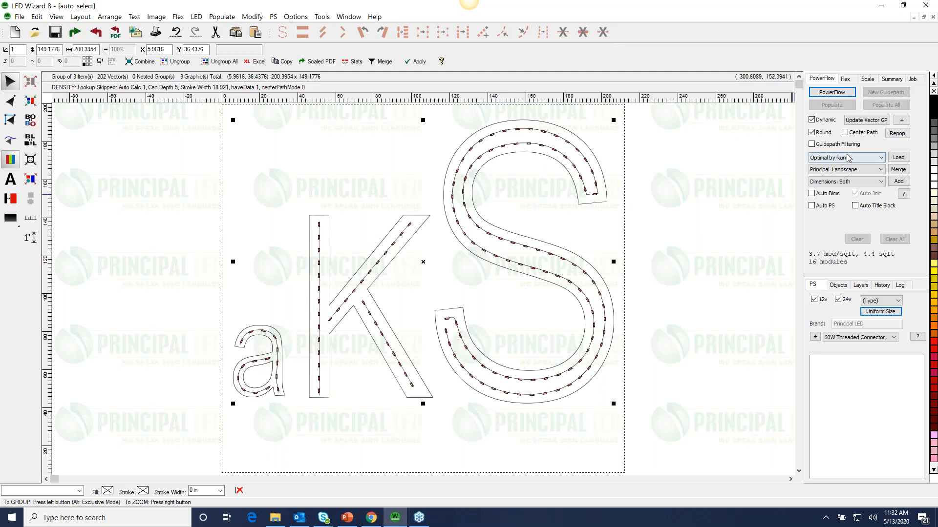
Step: Choose the 60W Threaded Connector as the power supply model and review the available power supply placement options
left_click(862, 160)
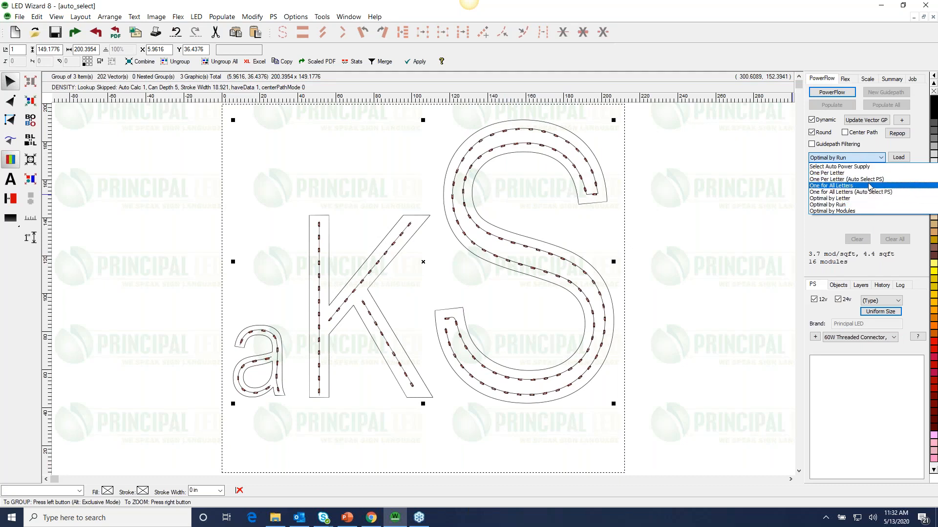
left_click(806, 154)
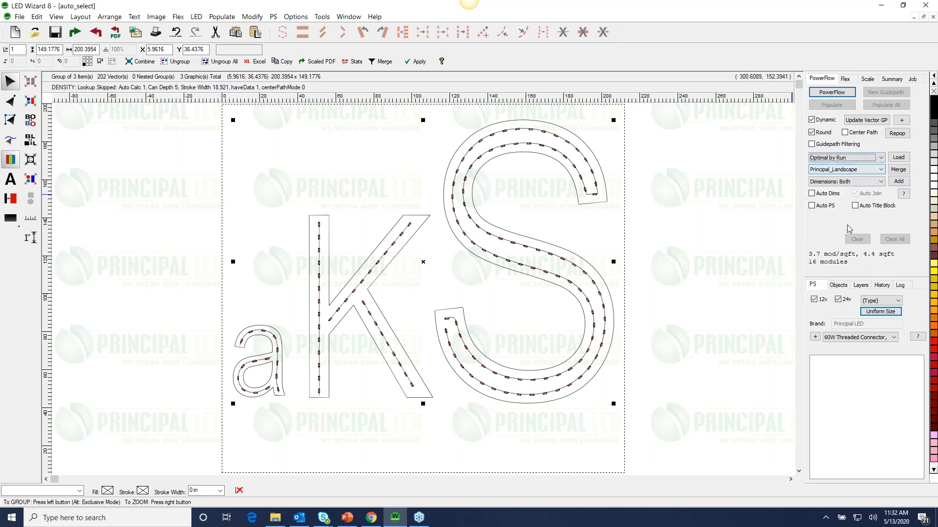
left_click(856, 337)
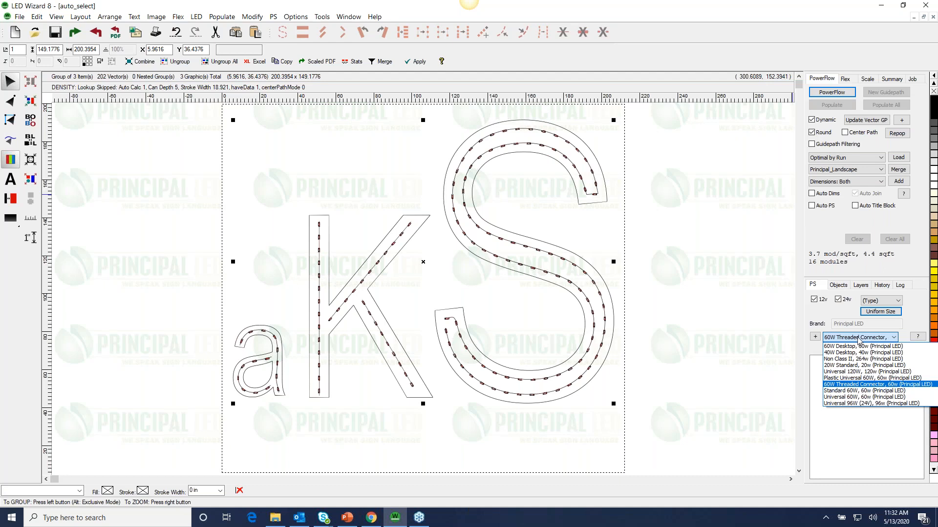
left_click(855, 384)
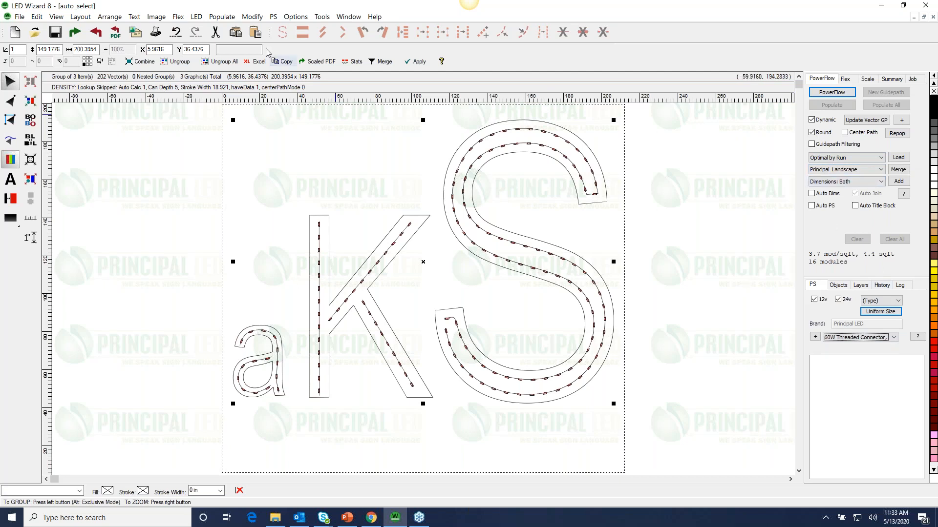
left_click(272, 17)
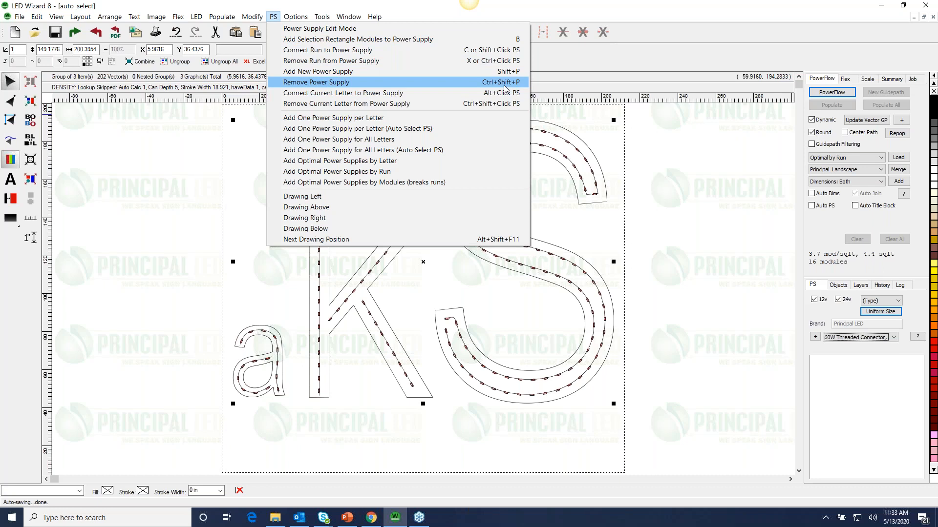
left_click(498, 15)
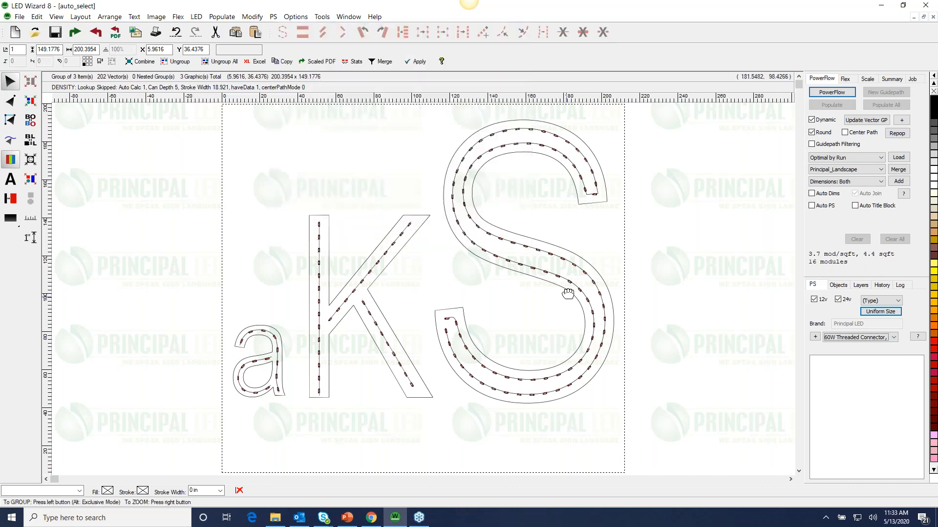
Step: Shift the letter group slightly and load power supplies onto it using the One Per Letter option
left_click_drag(568, 293, 569, 298)
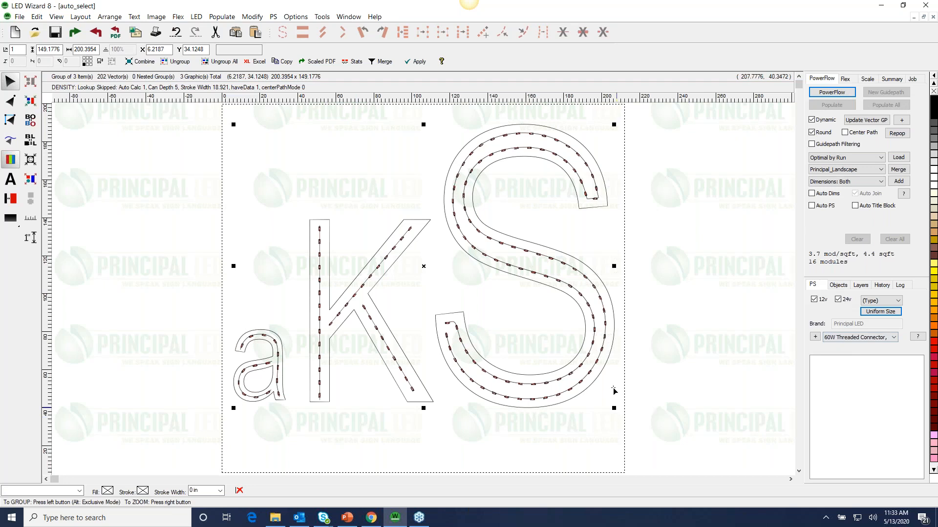
left_click_drag(614, 391, 613, 396)
left_click(844, 157)
left_click(844, 174)
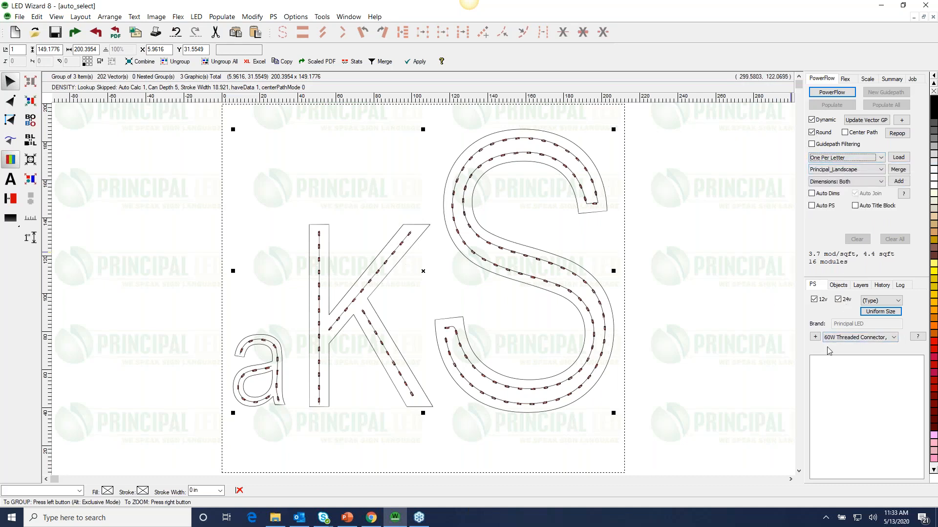
left_click(898, 157)
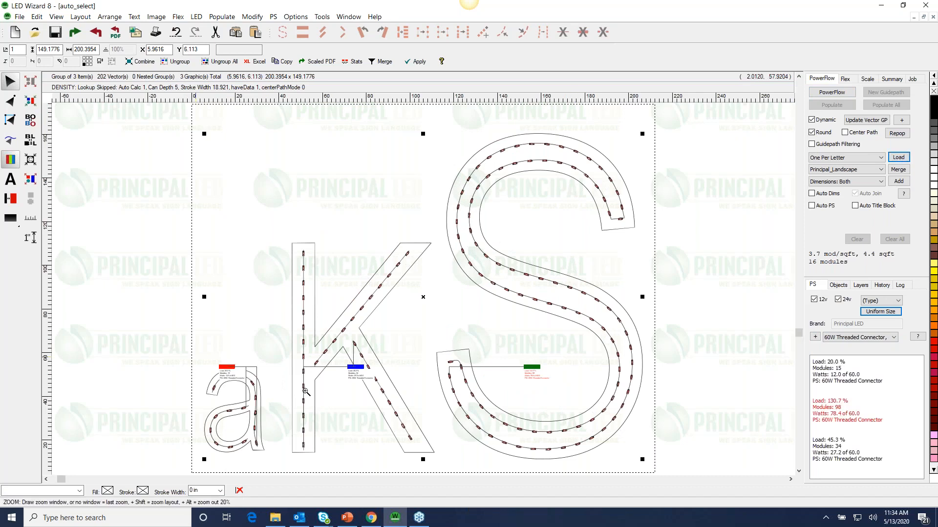
Step: Inspect the load label of the letter a's power supply and move the supply above the letter's stem
left_click_drag(195, 347, 305, 392)
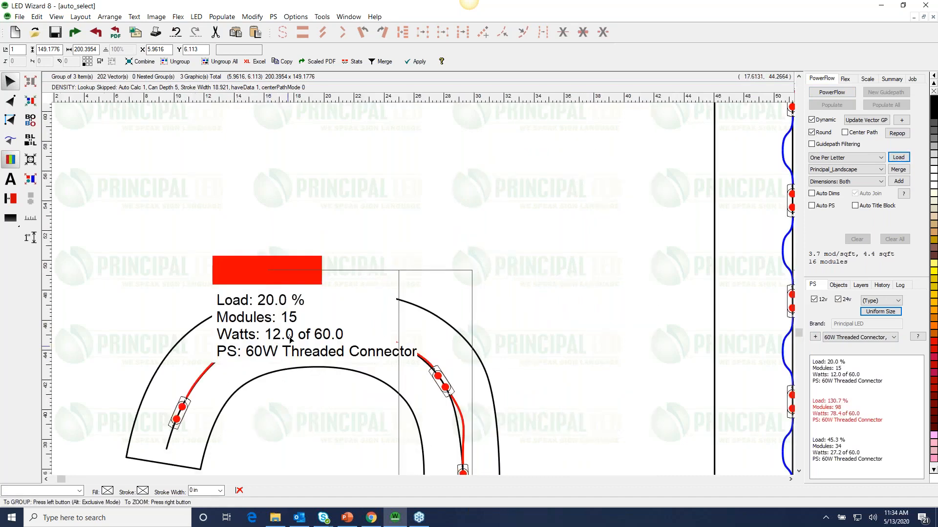
left_click_drag(291, 339, 323, 239)
right_click(382, 280)
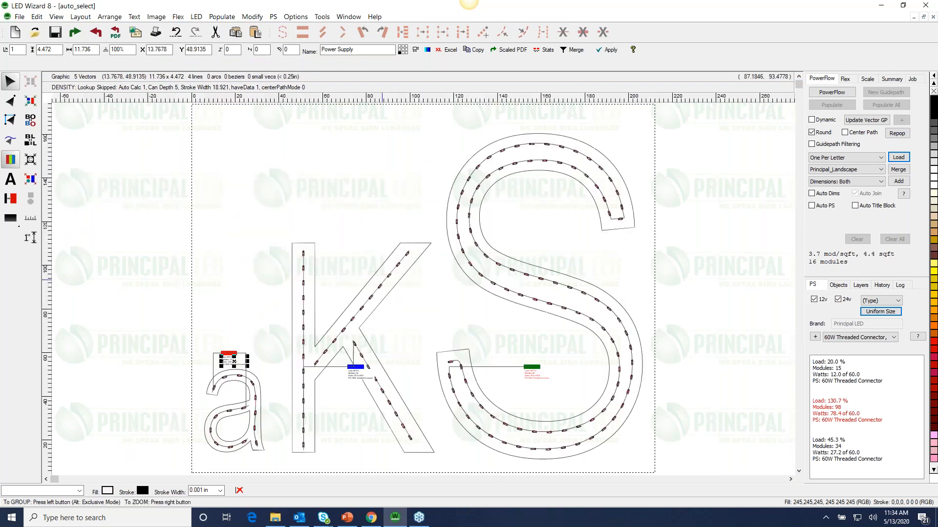
mouse_move(234, 361)
left_mouse_down()
mouse_move(229, 385)
mouse_move(256, 453)
mouse_move(250, 446)
mouse_move(270, 445)
mouse_move(191, 442)
mouse_move(245, 362)
left_mouse_up()
left_click_drag(190, 341, 332, 483)
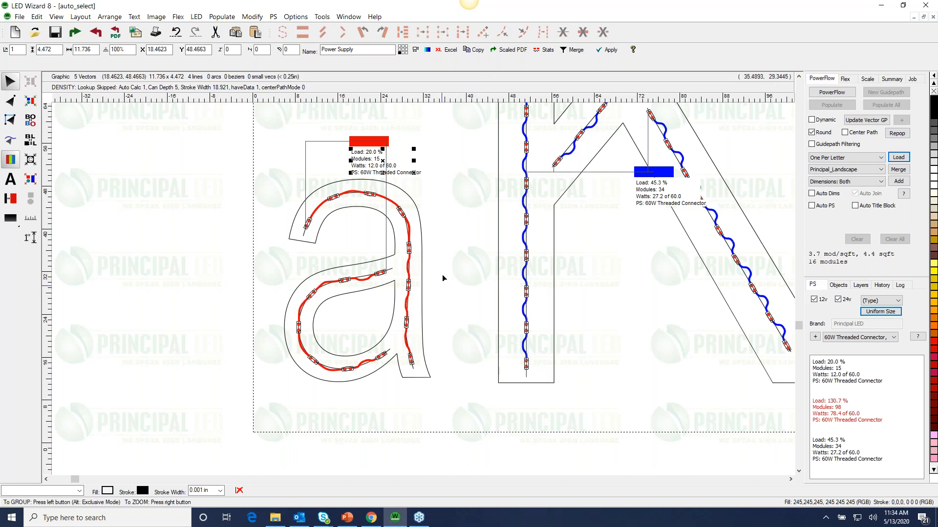
left_click_drag(383, 163, 429, 163)
right_click(406, 330)
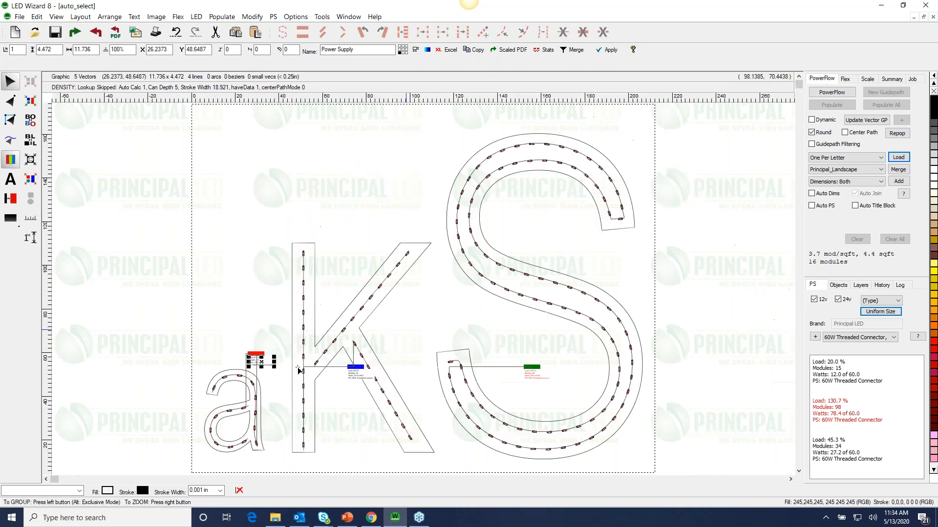
Step: Move the letter K's power supply down between its stem and lower leg, and inspect its load label
right_click(363, 369)
left_click_drag(394, 316, 358, 353)
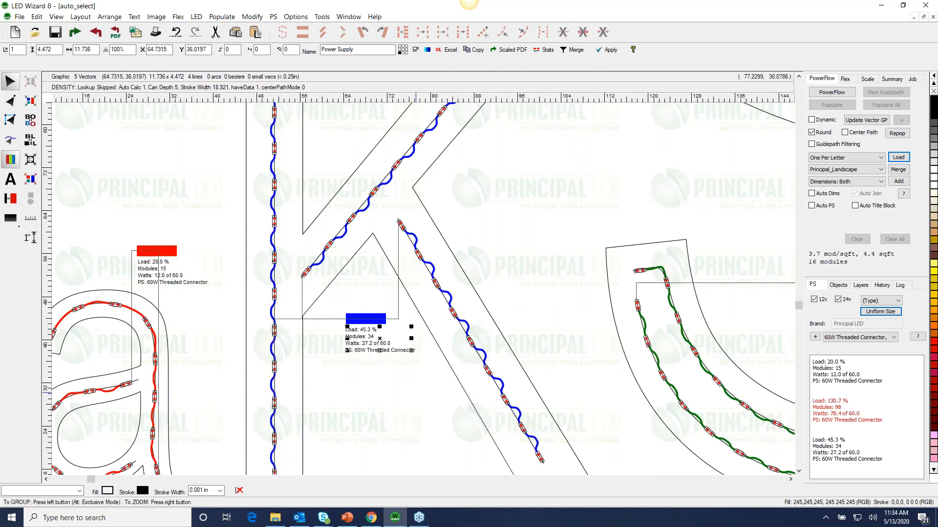
left_click(348, 336)
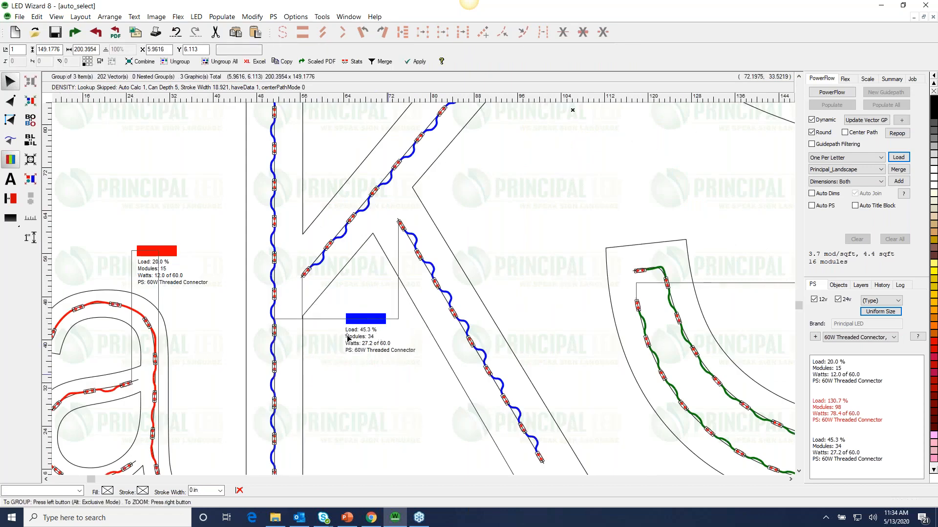
right_click(348, 337)
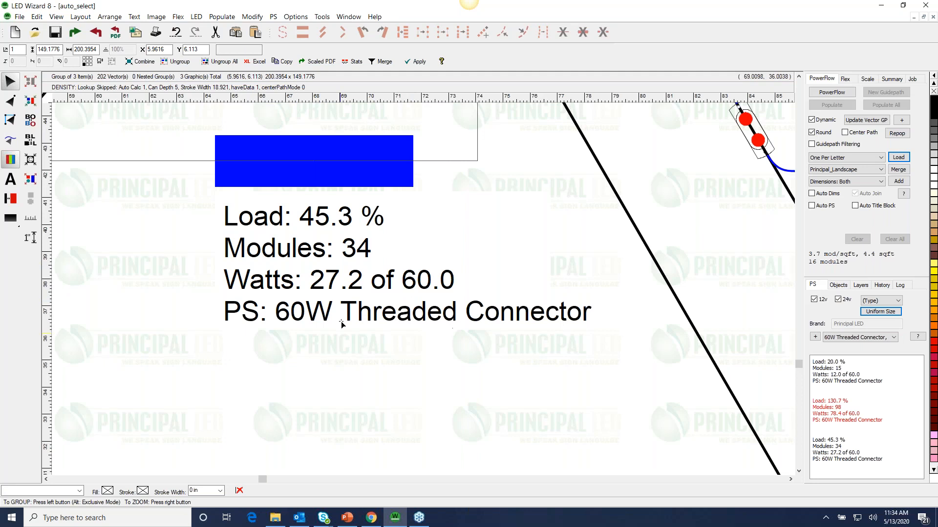
right_click(573, 110)
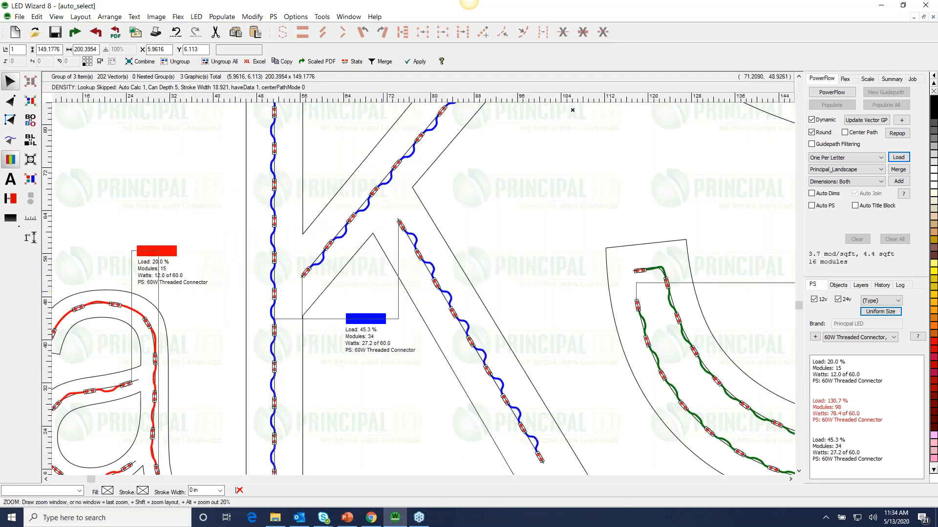
Step: Move the letter S's power supply slightly left inside the lower bowl and examine its load label
right_click(573, 110)
left_click_drag(588, 402, 355, 312)
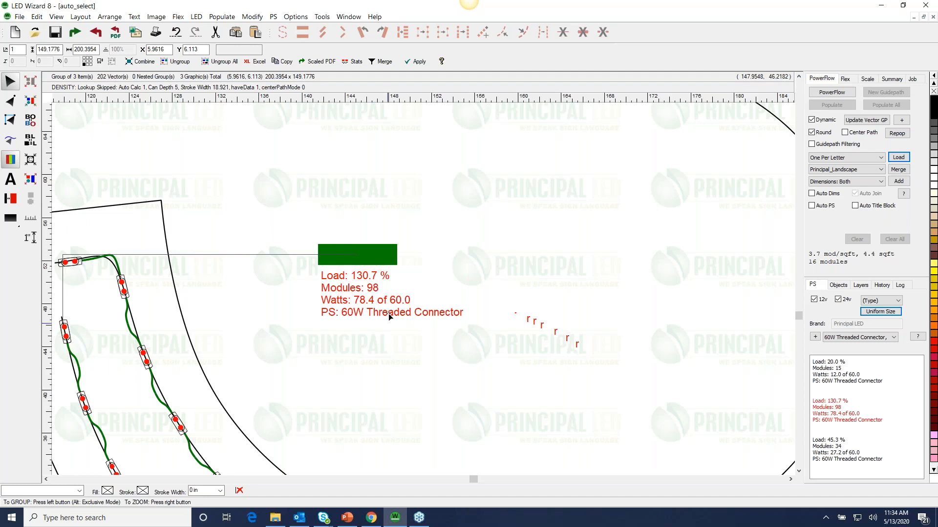
right_click(374, 311)
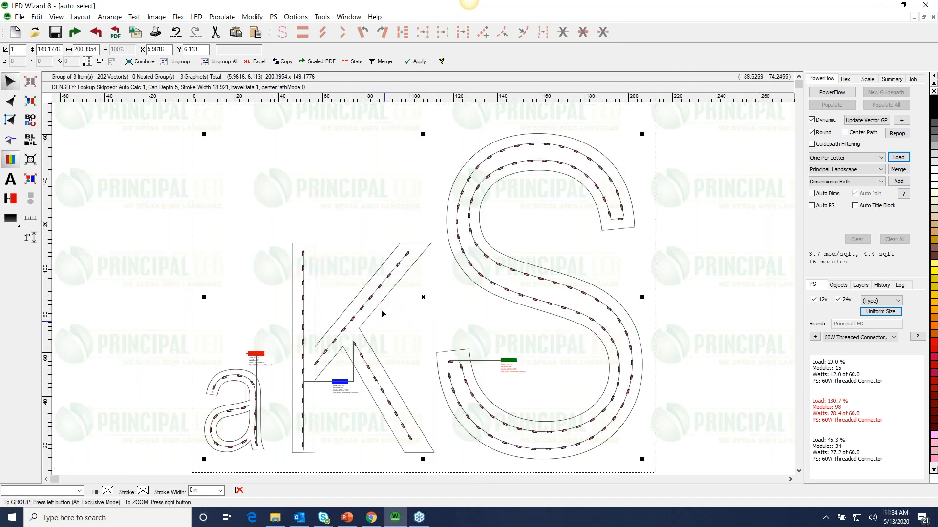
Step: Delete the power supplies of the letters S, K and a
left_click(519, 368)
key("Delete")
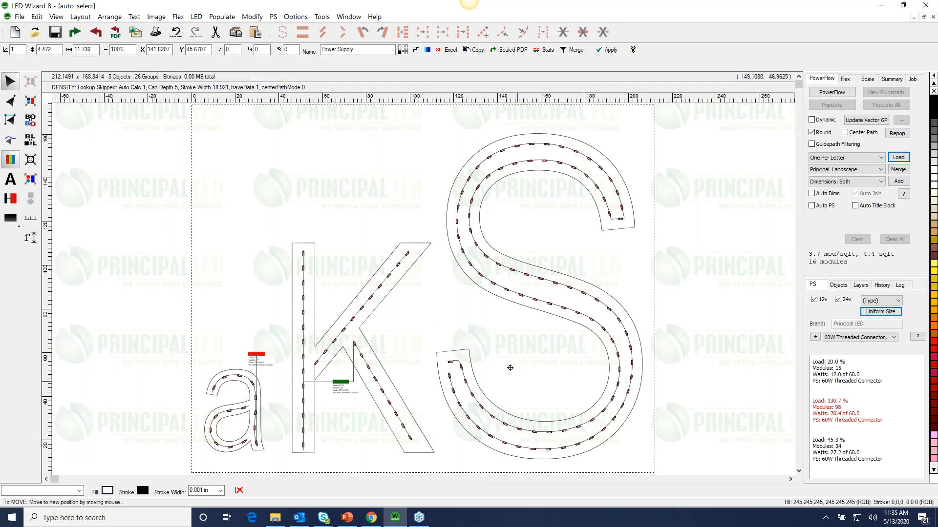
left_click(344, 393)
key("Delete")
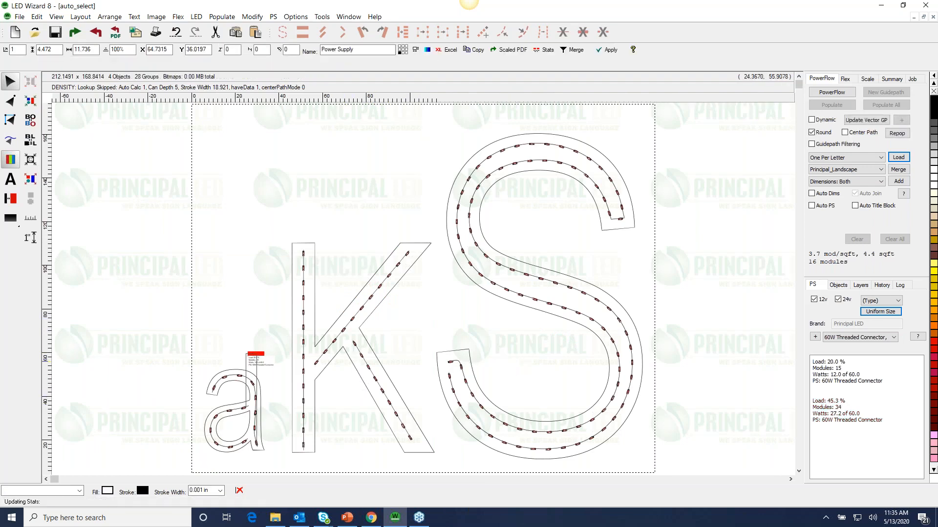
key("Delete")
Step: Select all the letters, shift them slightly upward, and load power supplies with the One Per Letter (Auto Select PS) option
key("ctrl+a")
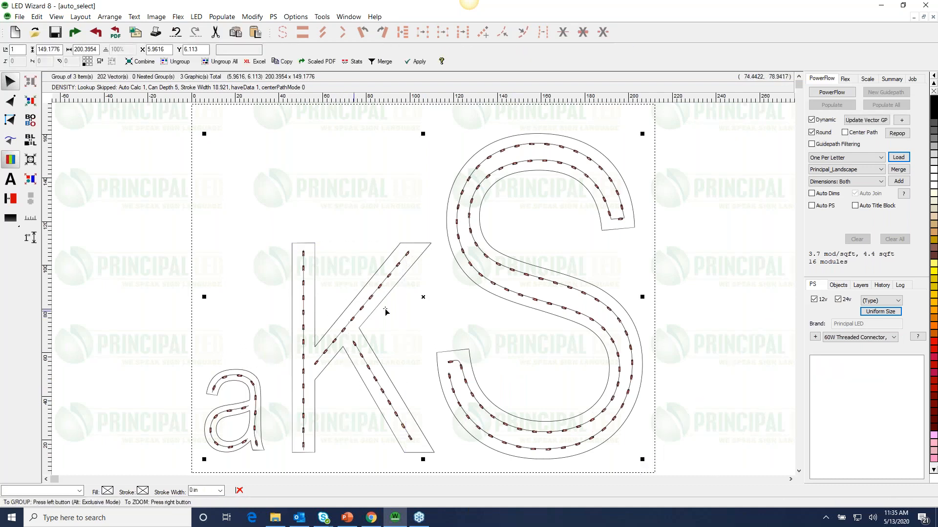
left_click_drag(531, 293, 533, 286)
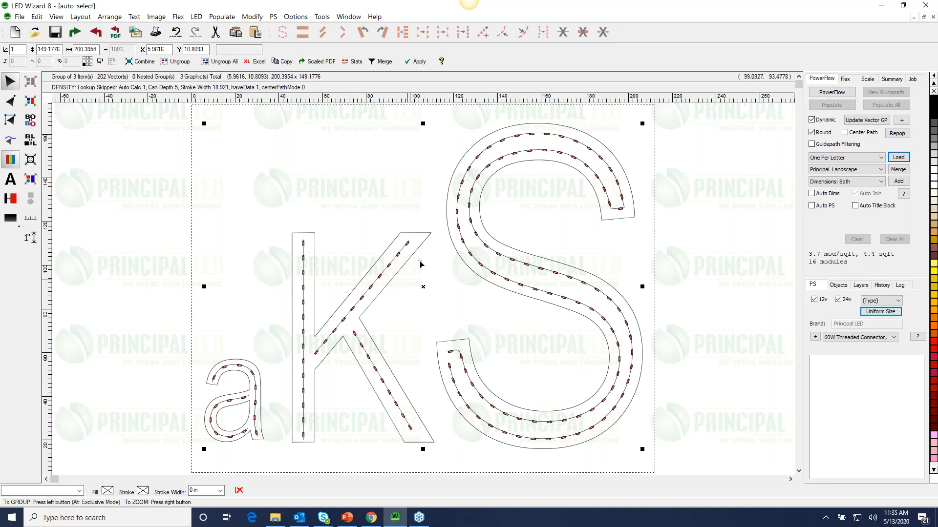
left_click_drag(524, 281, 526, 275)
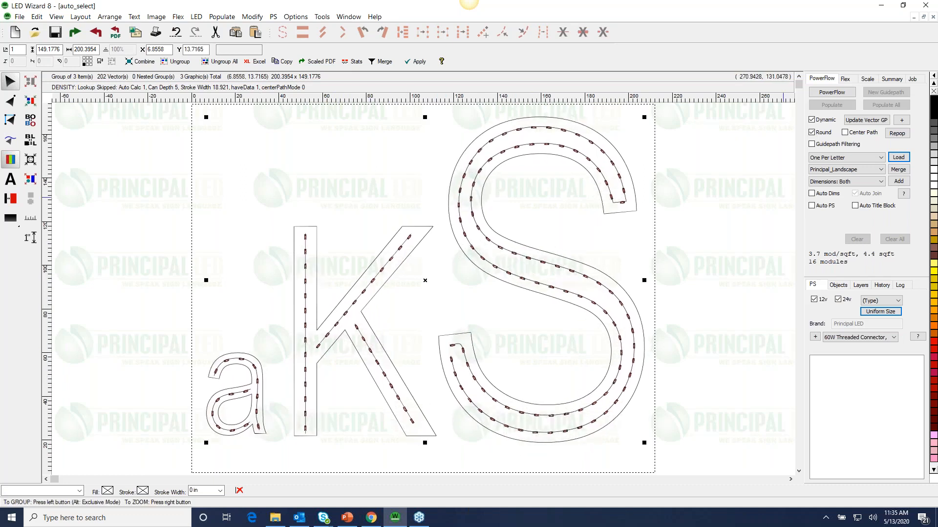
left_click(838, 161)
left_click(846, 181)
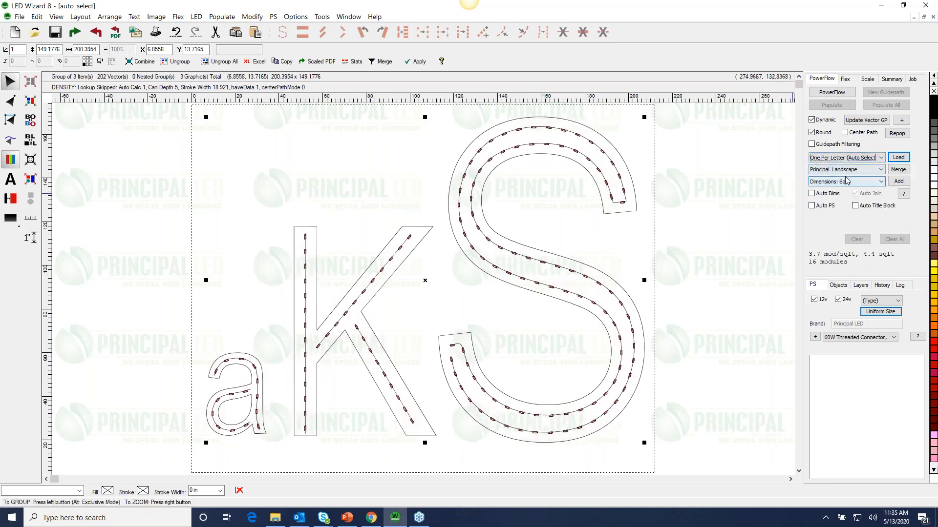
left_click(898, 157)
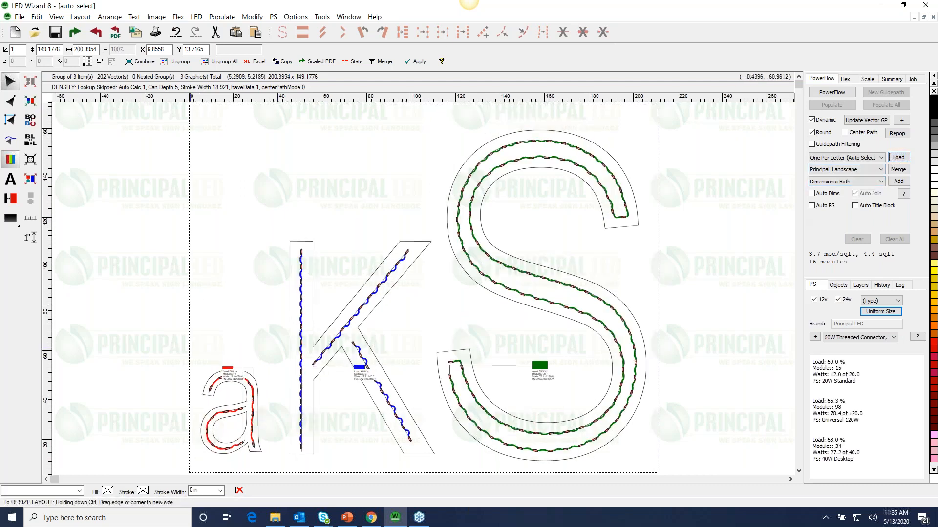
Step: Move the letter a's 20W Standard power supply right, to just above and beside the letter's stem
left_click_drag(190, 341, 311, 412)
left_click(337, 305)
left_click_drag(337, 305, 506, 255)
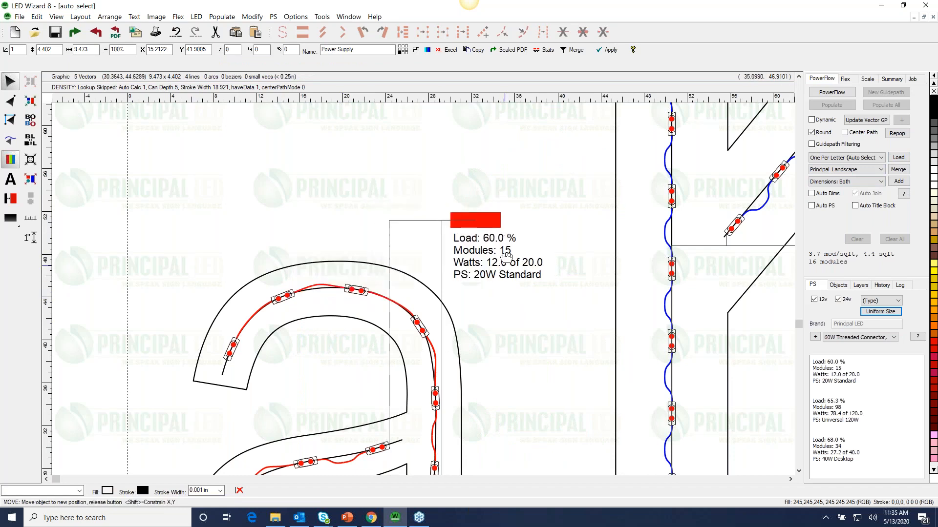
left_click(519, 322)
right_click(487, 299)
Step: Move the letter K's 40W Desktop power supply down and left, into the gap between its stem and lower leg
left_click_drag(323, 344, 439, 415)
left_click(349, 283)
left_click_drag(348, 282, 267, 360)
right_click(432, 332)
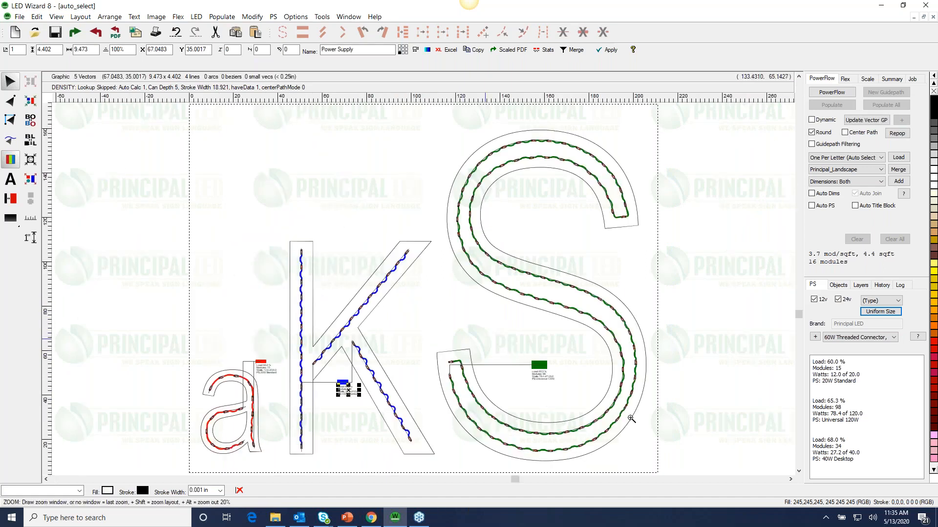
Step: Examine the load details of the power supply inside the letter S's lower bowl
left_click_drag(438, 314, 733, 462)
left_click_drag(337, 293, 334, 294)
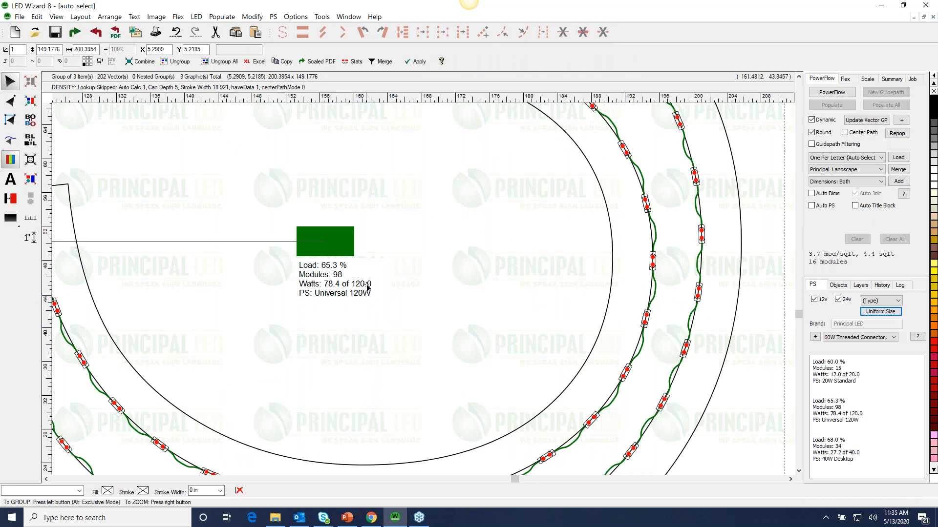
Step: Move the letter S's power supply out of its lower bowl, to just above and beside the tip of the lower stroke
right_click(447, 336)
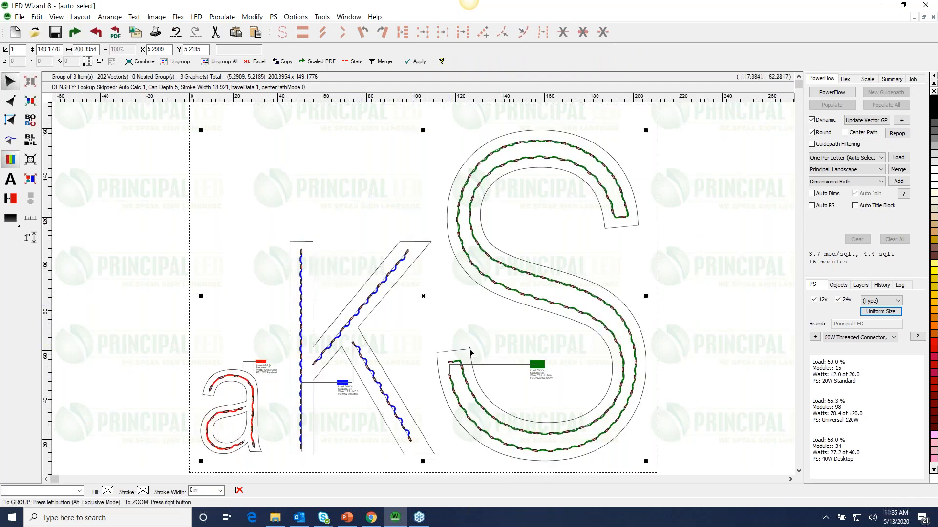
left_click_drag(536, 365, 489, 351)
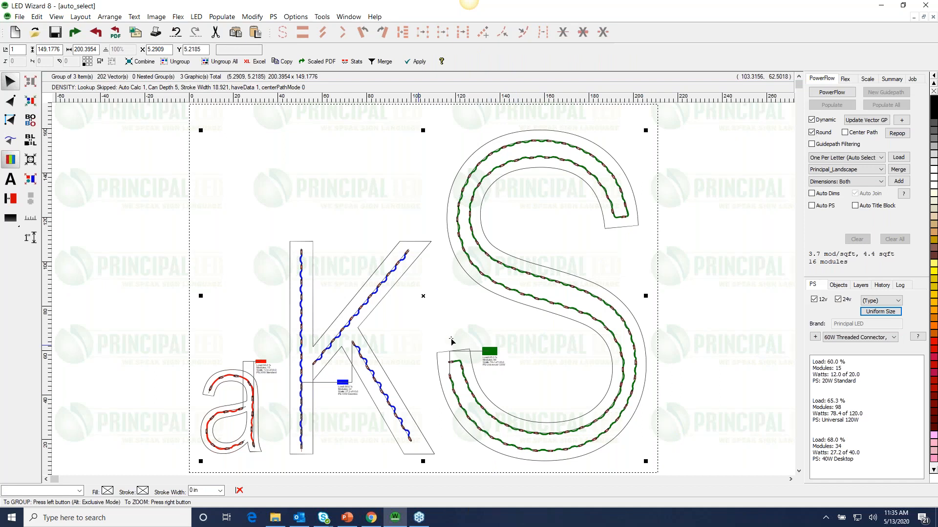
left_click(694, 370)
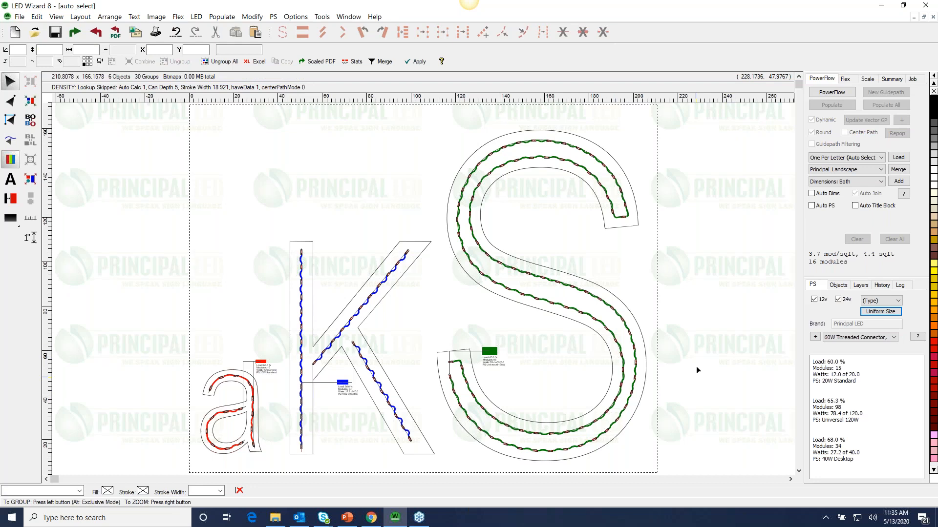
left_click_drag(418, 324, 557, 379)
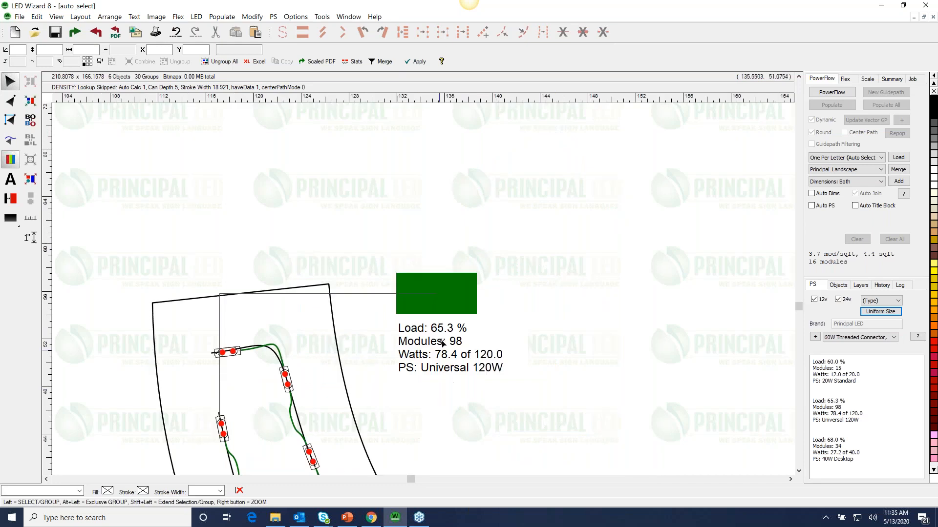
left_click(456, 365)
left_click(552, 375)
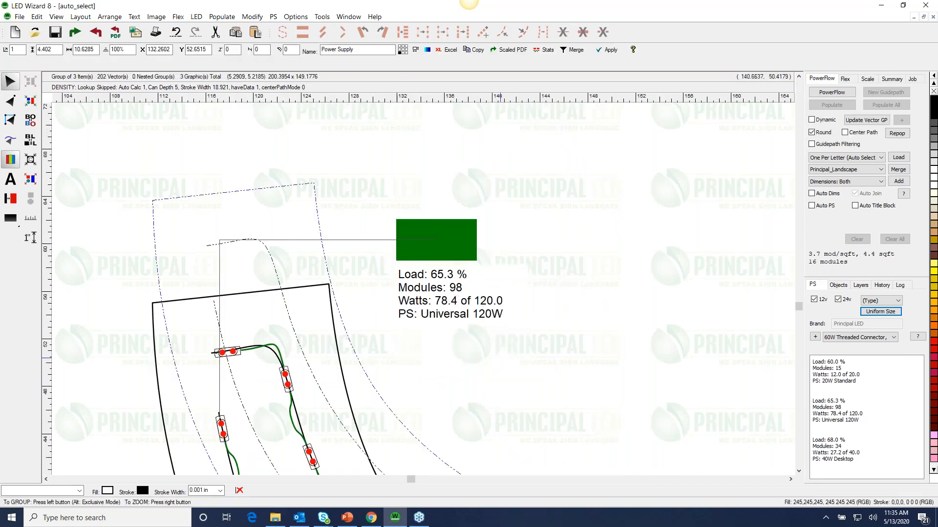
right_click(552, 375)
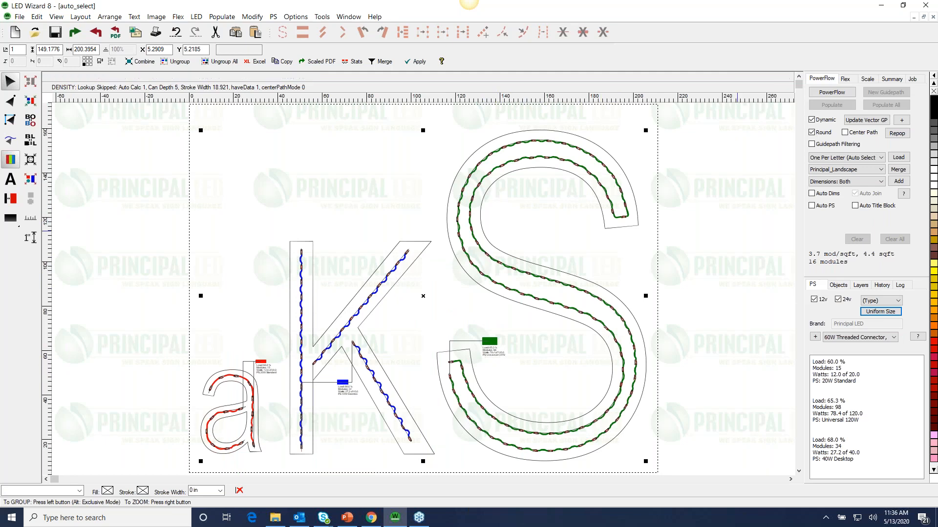
left_click(856, 161)
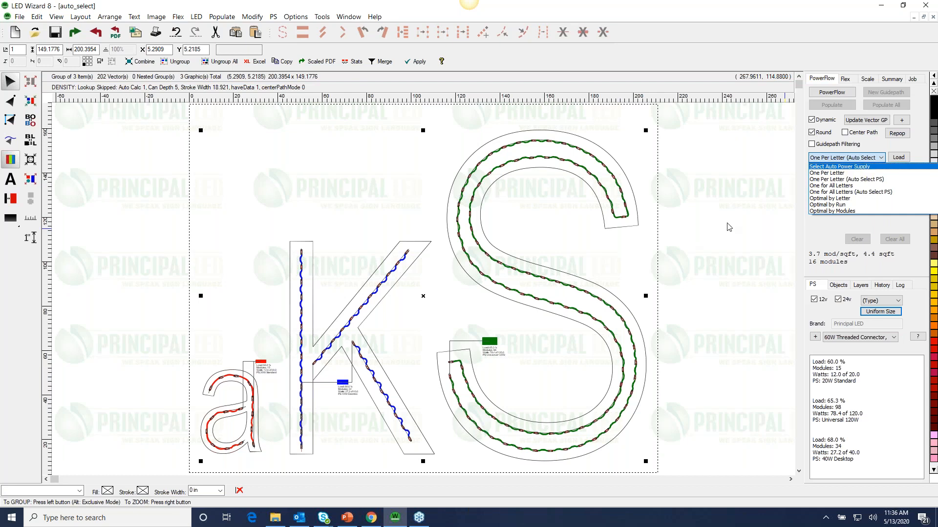
left_click(755, 230)
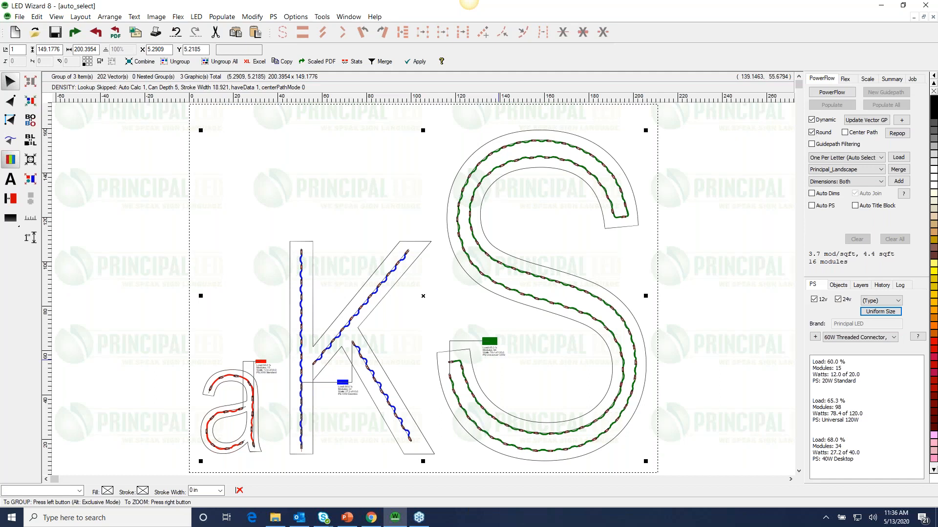
Step: Delete the power supplies from the letters a, K and S
left_click(493, 349)
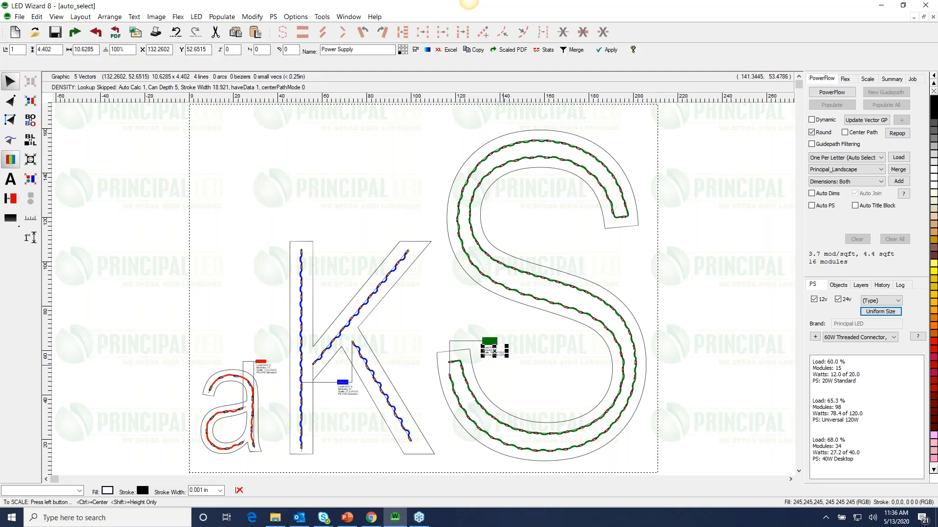
key("Delete")
left_click(269, 370)
key("Delete")
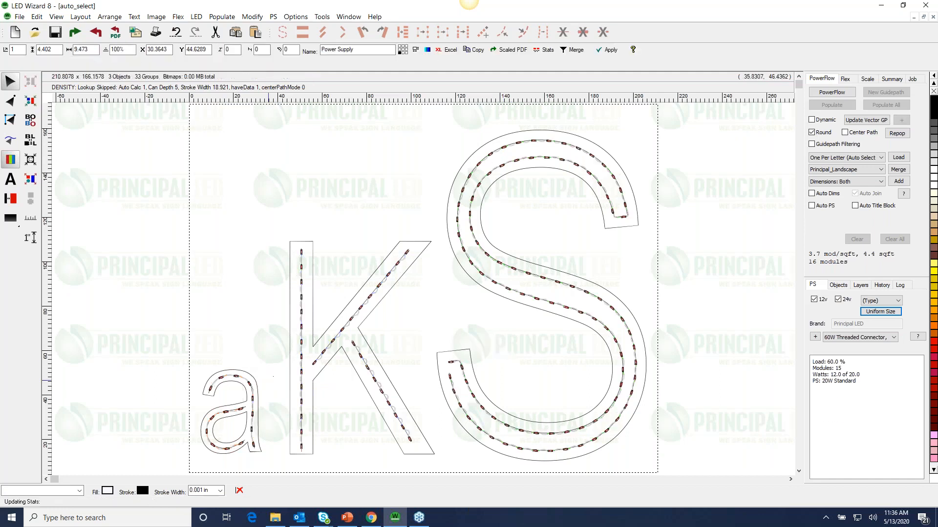
Step: Shift all the letters upward and load a Universal 120W power supply with the One for All Letters option
left_click_drag(563, 355, 565, 340)
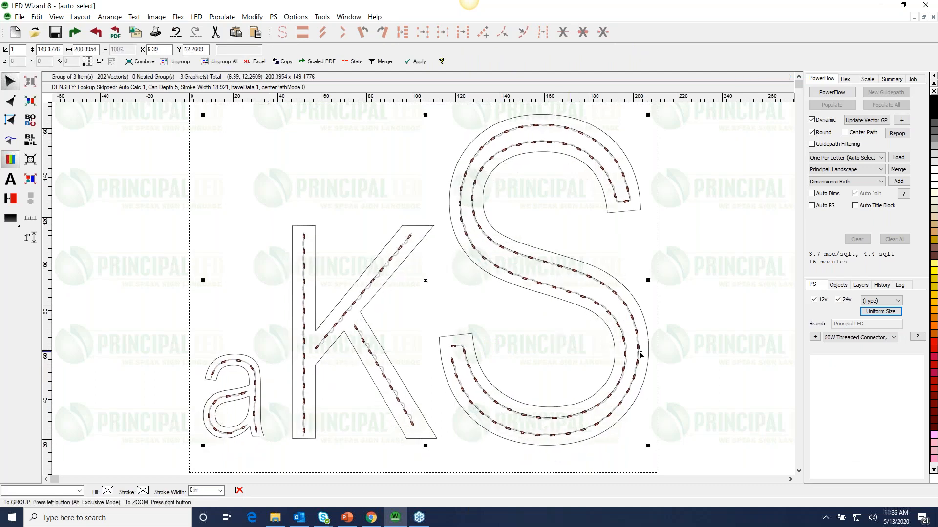
left_click(859, 337)
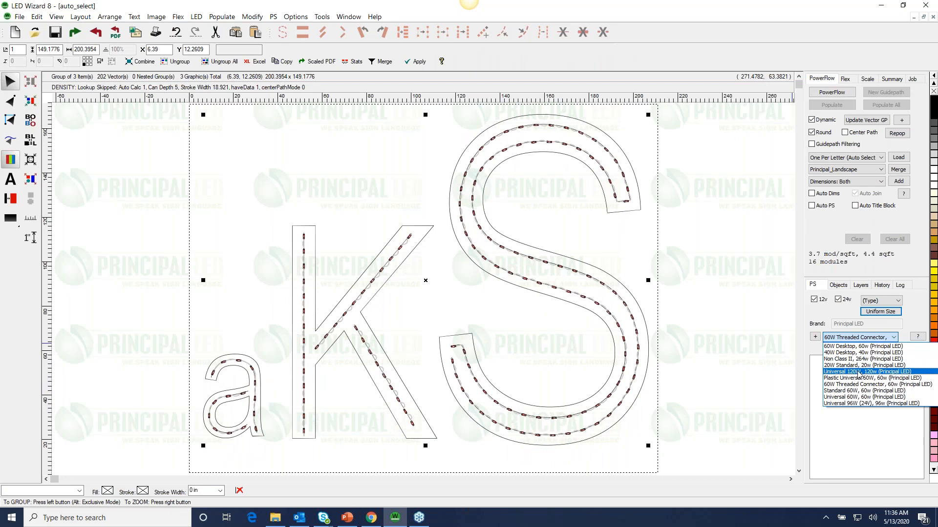
left_click(860, 372)
left_click_drag(627, 322, 625, 302)
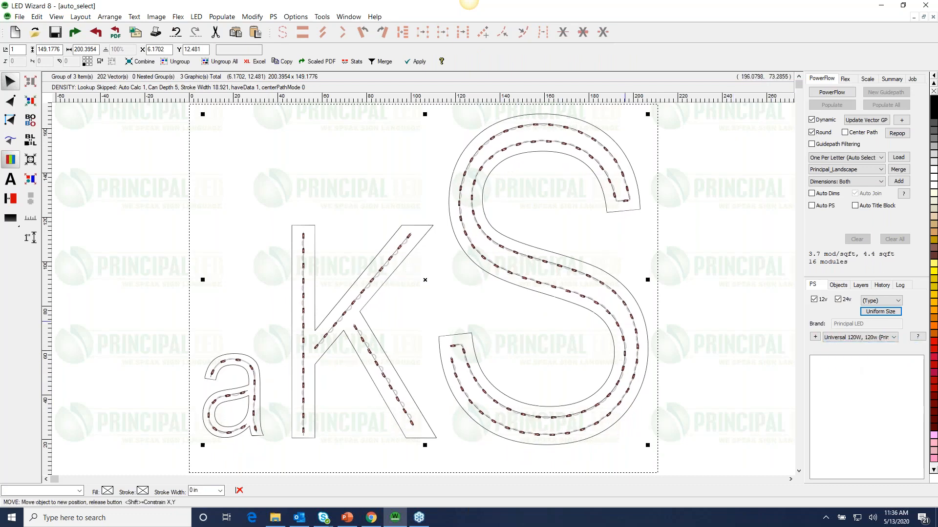
left_click(839, 161)
left_click(839, 189)
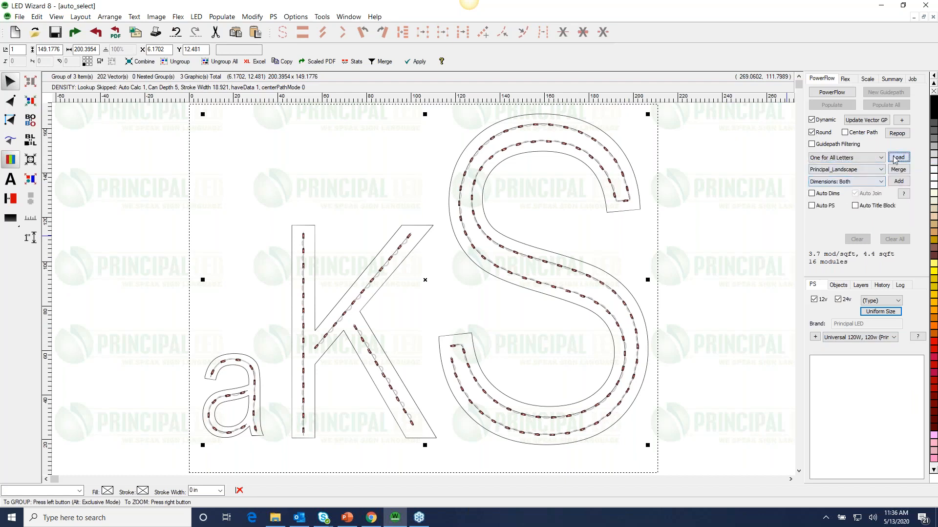
left_click(897, 158)
Step: Inspect the shared power supply's load details and move it right and up, to just below the S's lower curve
left_click_drag(379, 434, 496, 467)
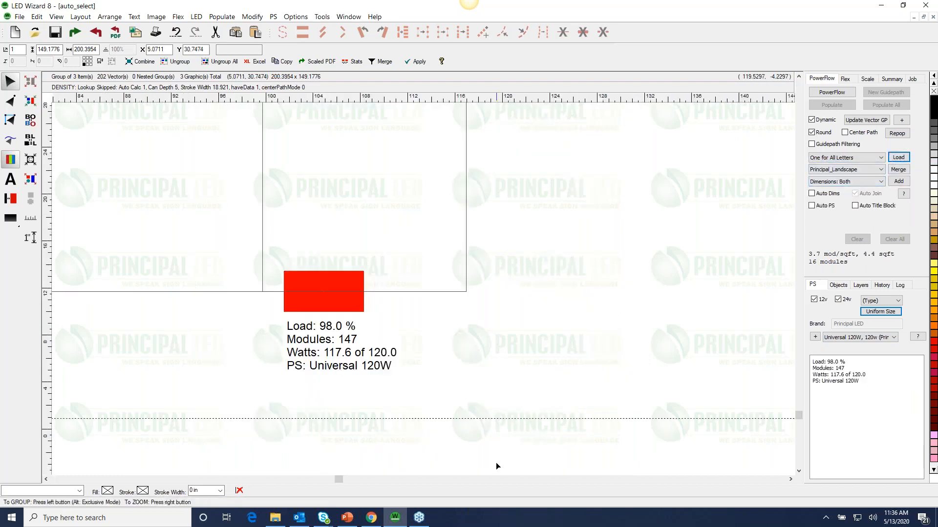
left_click_drag(364, 358, 387, 347)
left_click(508, 362)
right_click(494, 351)
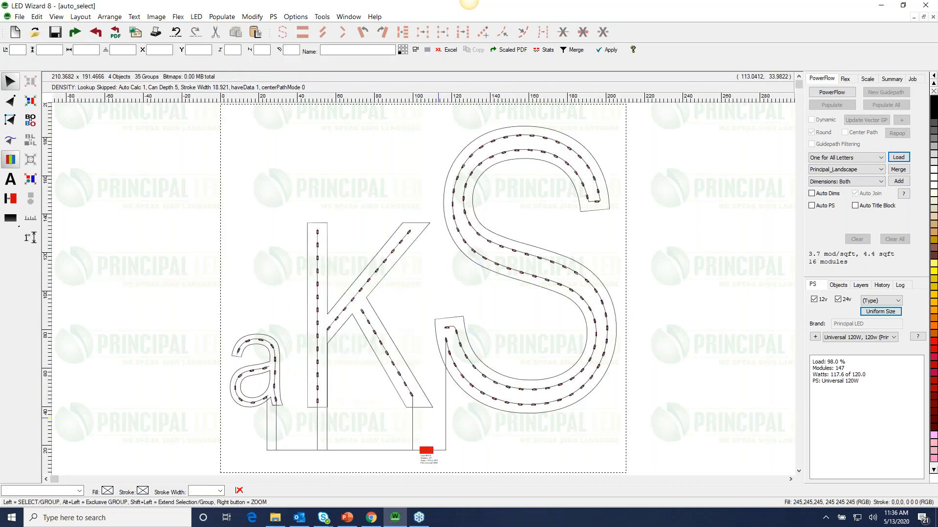
left_click_drag(432, 462, 473, 428)
right_click(473, 428)
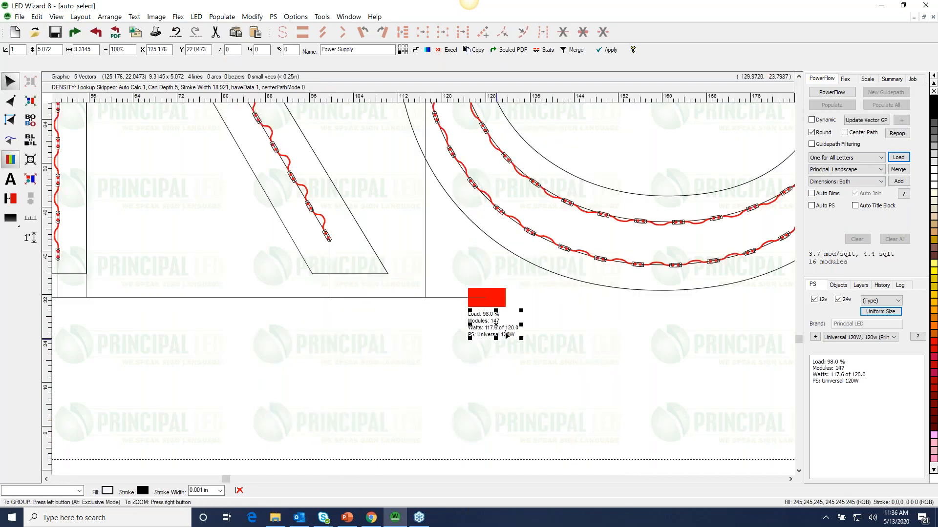
Step: Enlarge the shared power supply's load label to about 33.5 × 18.2
left_click_drag(521, 343, 663, 396)
left_click(693, 389)
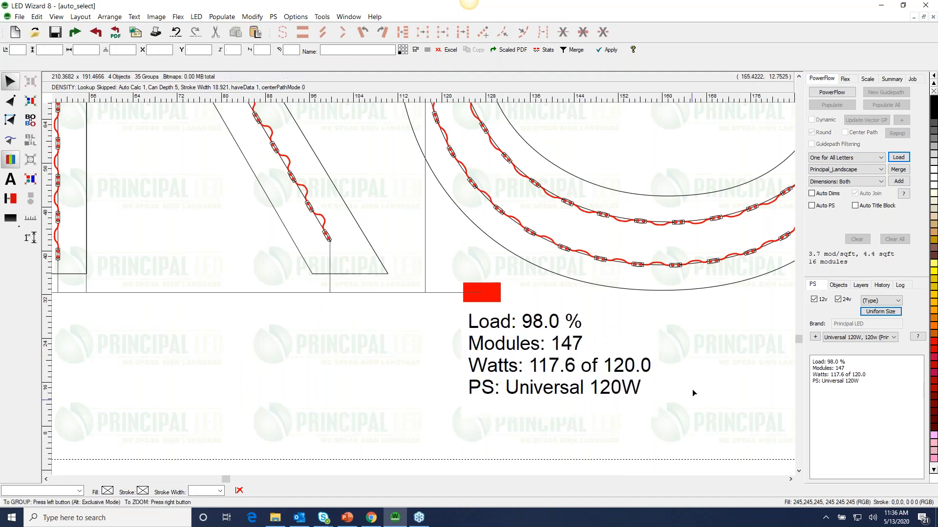
right_click(693, 390)
Step: Reposition the shared power supply slightly lower beneath the S's curve and scale its load label down a little
left_click_drag(483, 438, 472, 434)
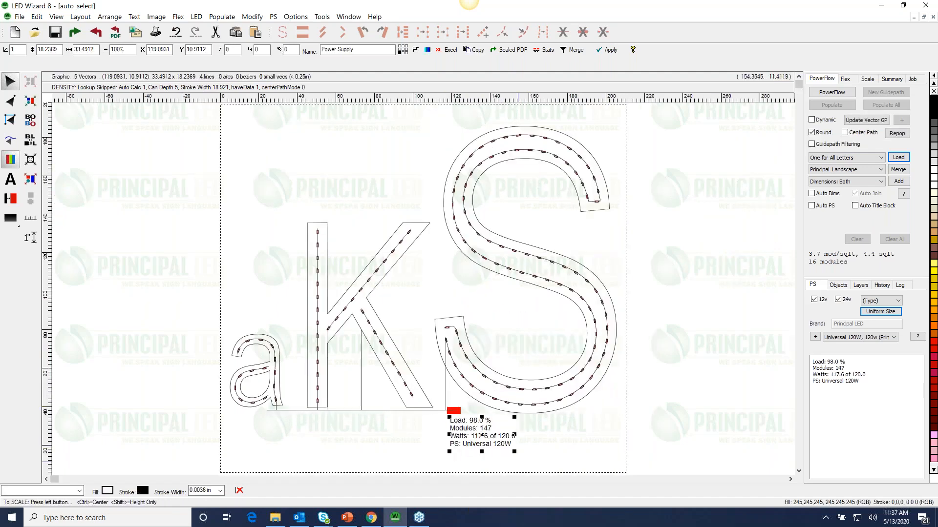
left_click_drag(515, 452, 469, 448)
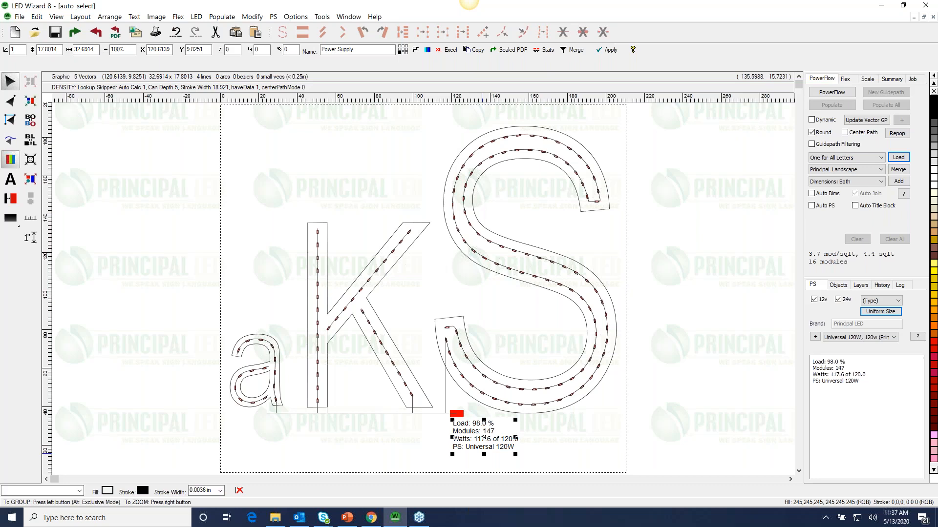
left_click_drag(498, 444, 520, 452)
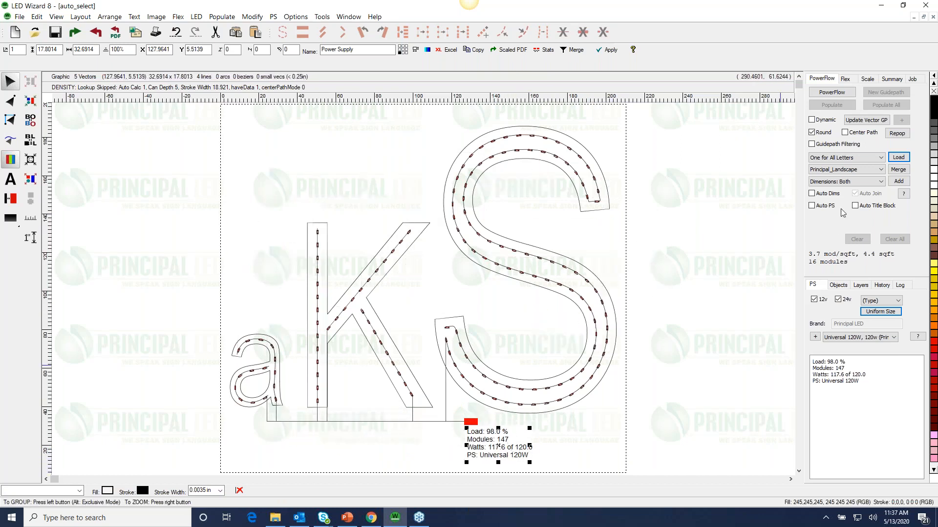
left_click(848, 159)
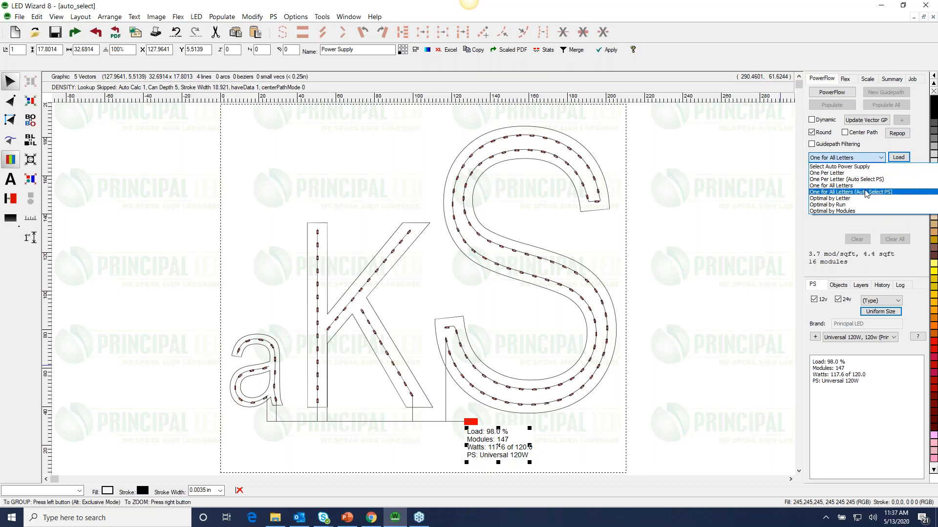
left_click(710, 216)
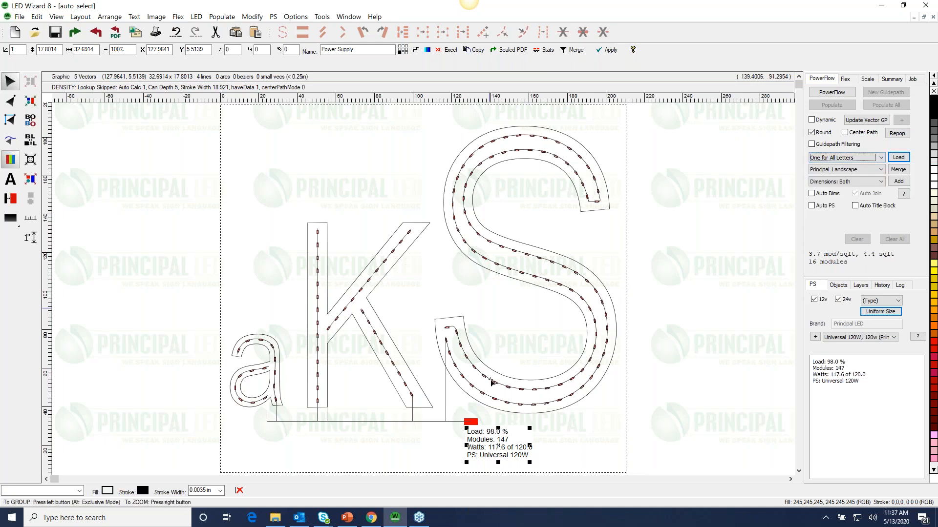
Step: Switch to the open drawing named optimal
left_click(491, 382)
left_click(348, 17)
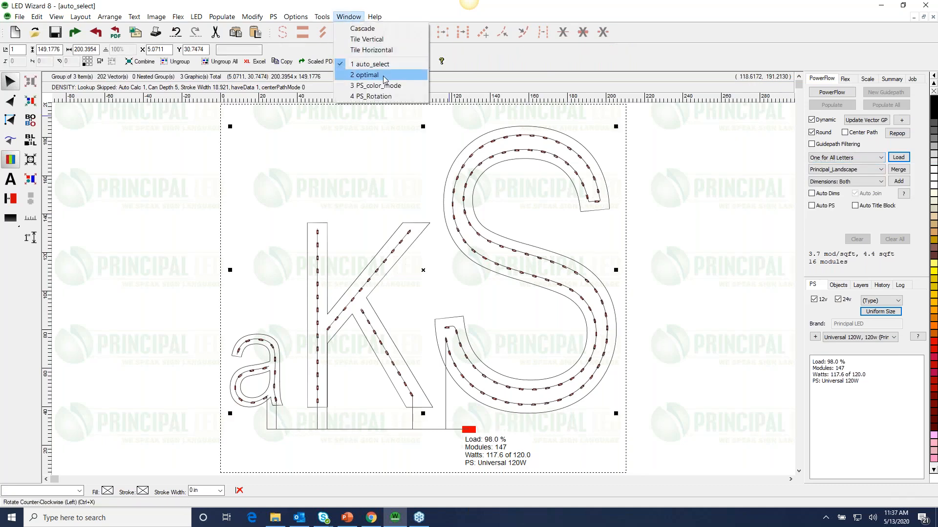
left_click(366, 75)
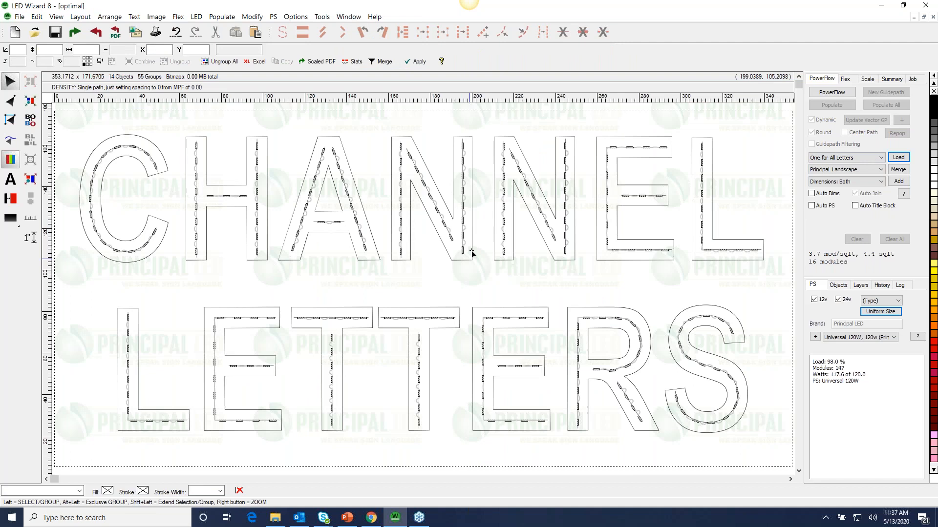
Step: Nudge the CHANNEL row down and load 60W Threaded Connector power supplies on it with the Optimal by Letter option
left_click(576, 314)
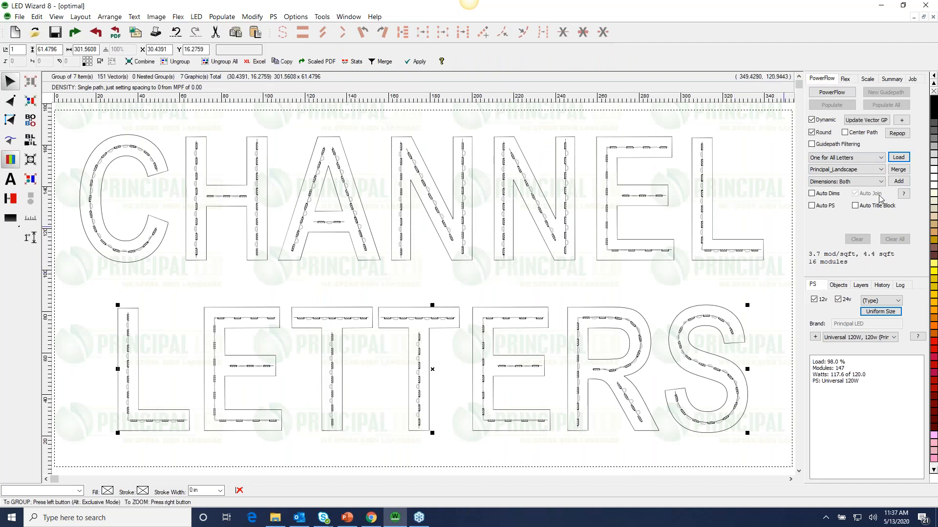
left_click(850, 162)
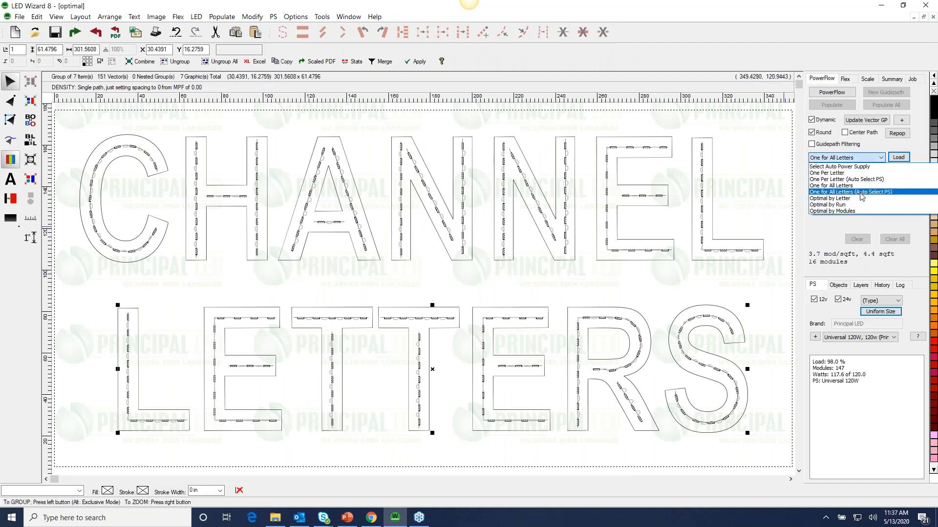
left_click(862, 201)
left_click_drag(538, 222, 531, 237)
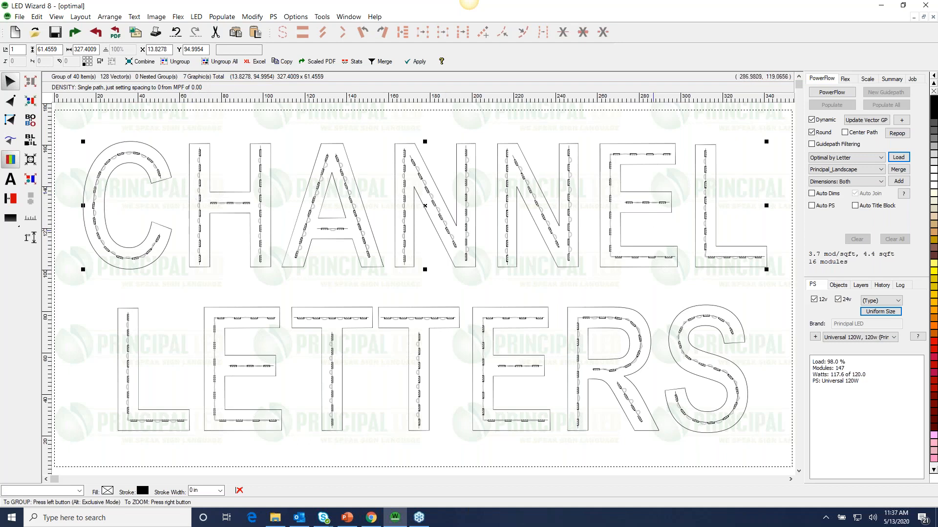
left_click(861, 337)
left_click(865, 385)
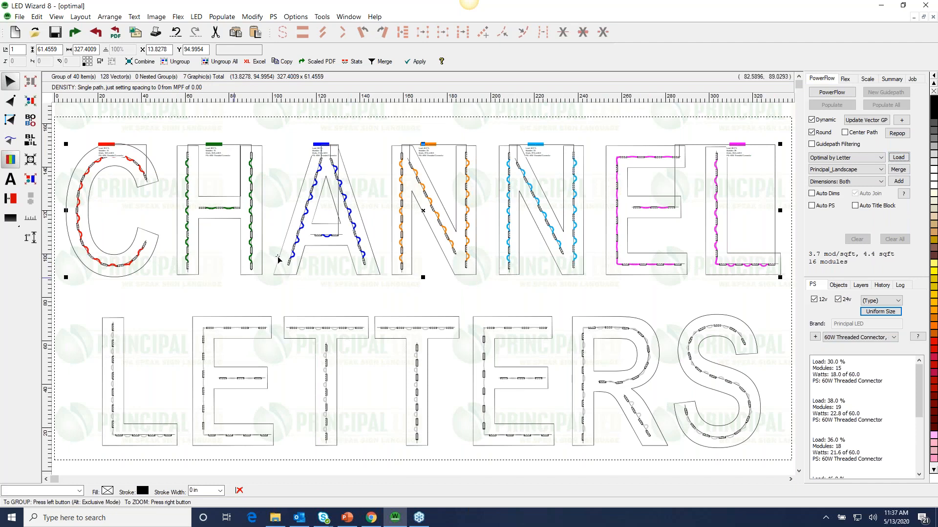
Step: Examine the load details and wiring of the power supplies across the CHANNEL letters
left_click_drag(162, 208, 90, 122)
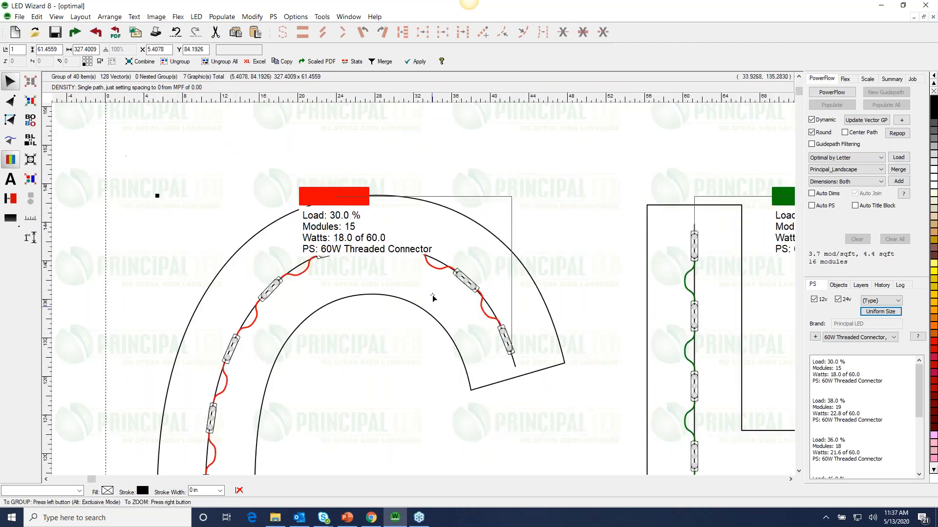
right_click(423, 276)
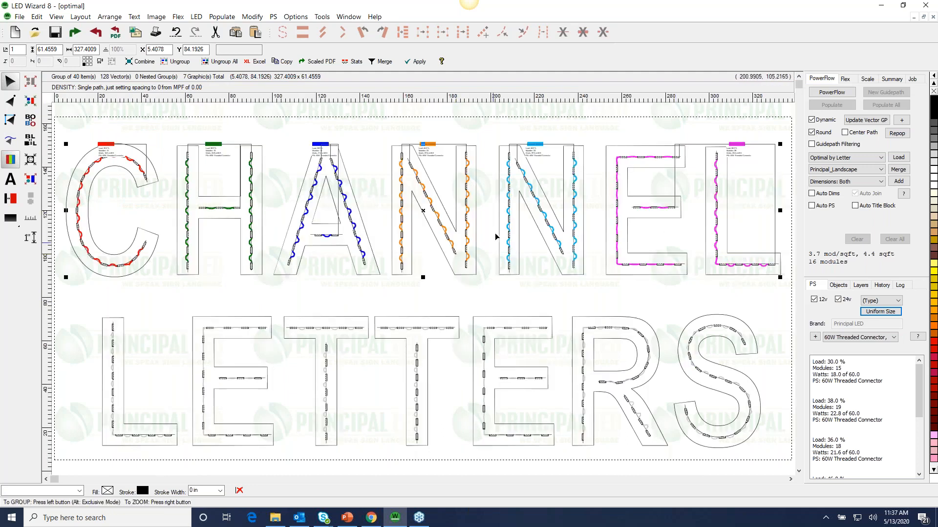
left_click_drag(616, 125, 760, 181)
right_click(544, 300)
left_click_drag(620, 202, 374, 98)
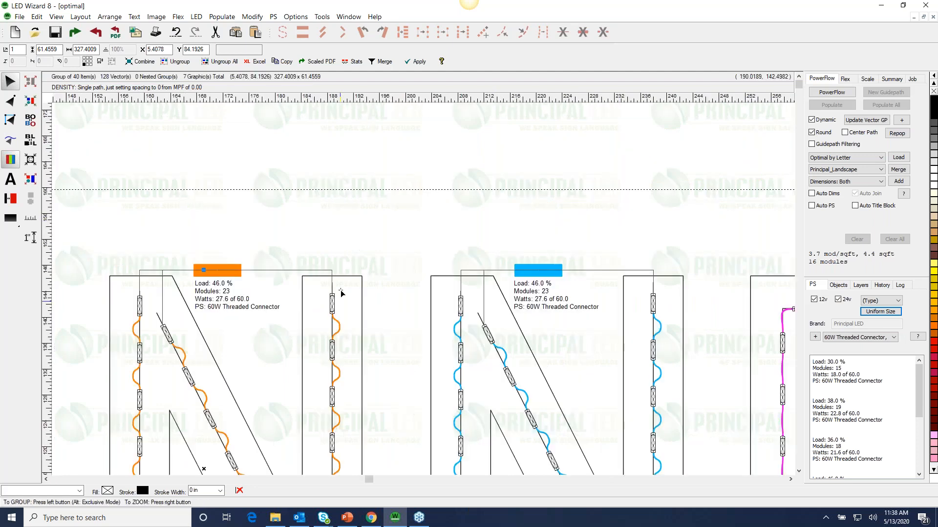
right_click(341, 292)
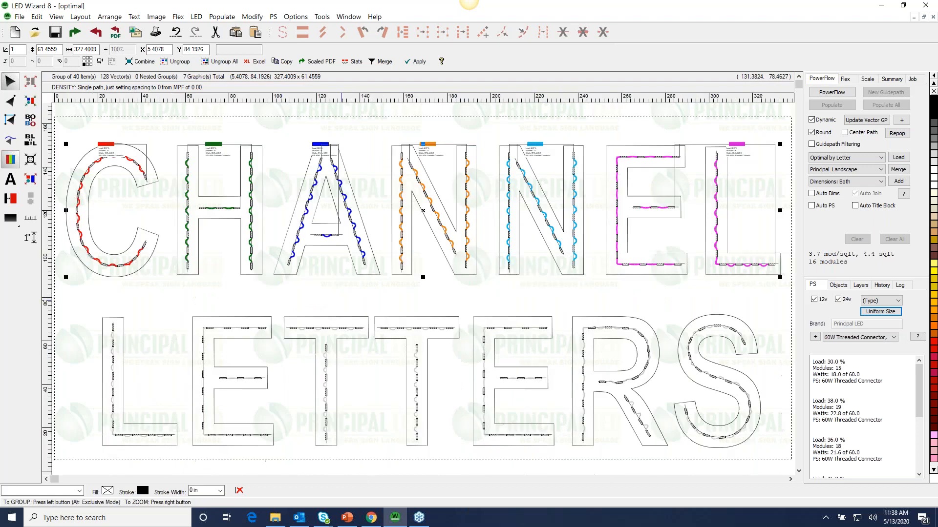
left_click_drag(209, 179, 383, 193)
right_click(384, 195)
Step: Undo loading the power supplies on the CHANNEL row and nudge the row slightly
key("ctrl+z")
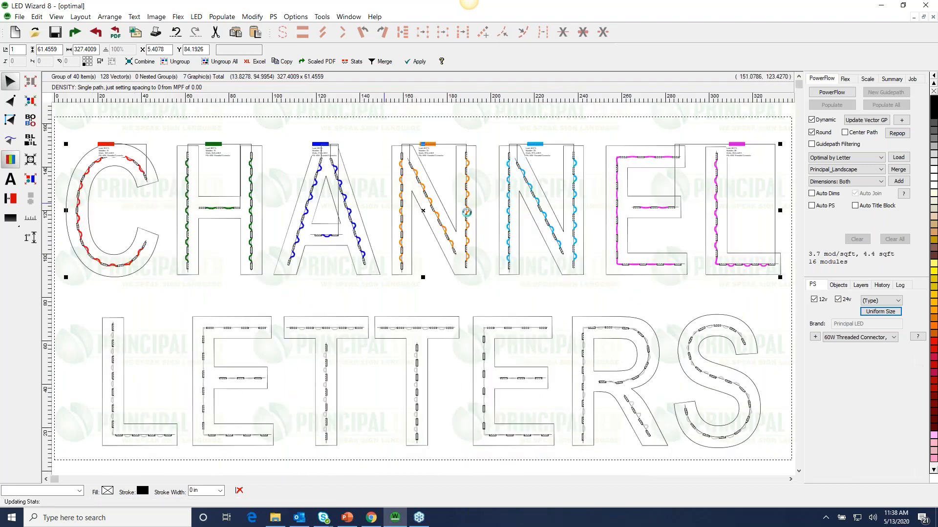
mouse_move(459, 230)
left_mouse_down()
mouse_move(473, 218)
mouse_move(459, 238)
left_mouse_up()
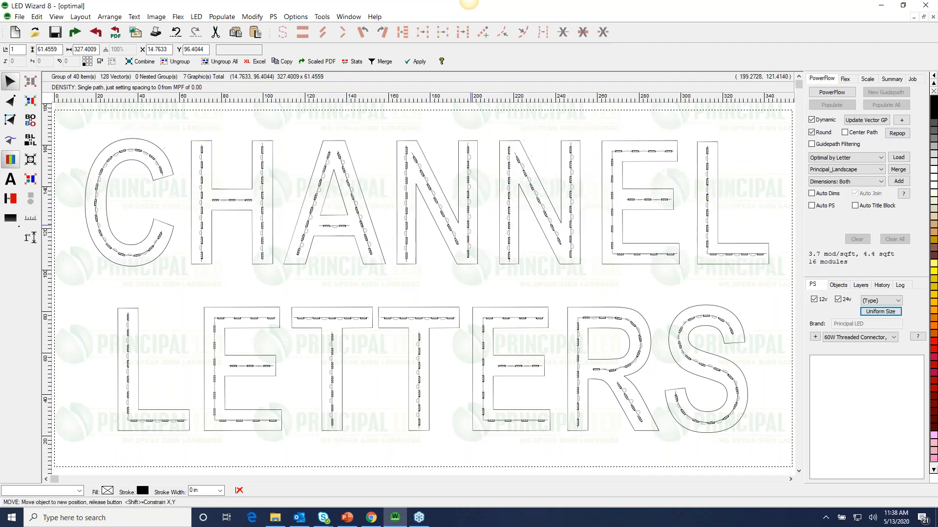
Step: Load 60W Threaded Connector power supplies on the CHANNEL row with the Optimal by Letter option
left_click(842, 337)
left_click(842, 341)
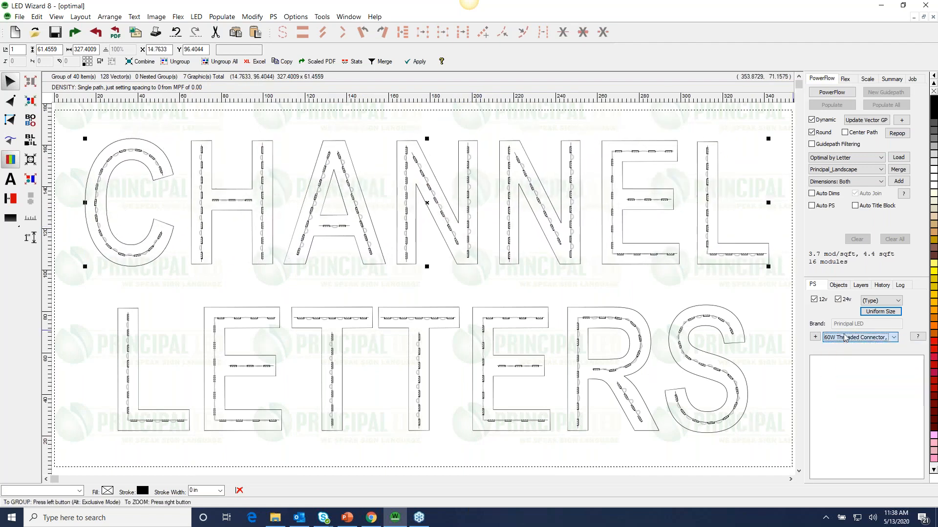
left_click(849, 157)
left_click(862, 198)
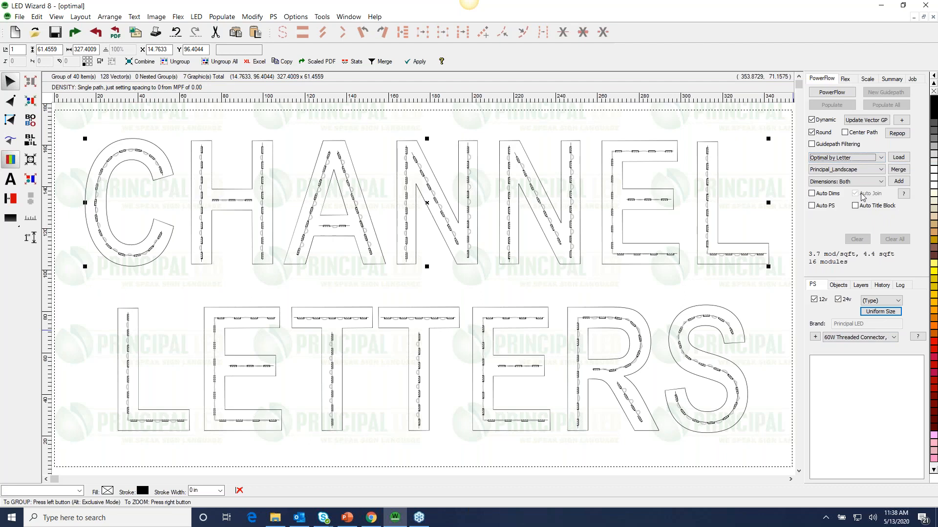
left_click(899, 157)
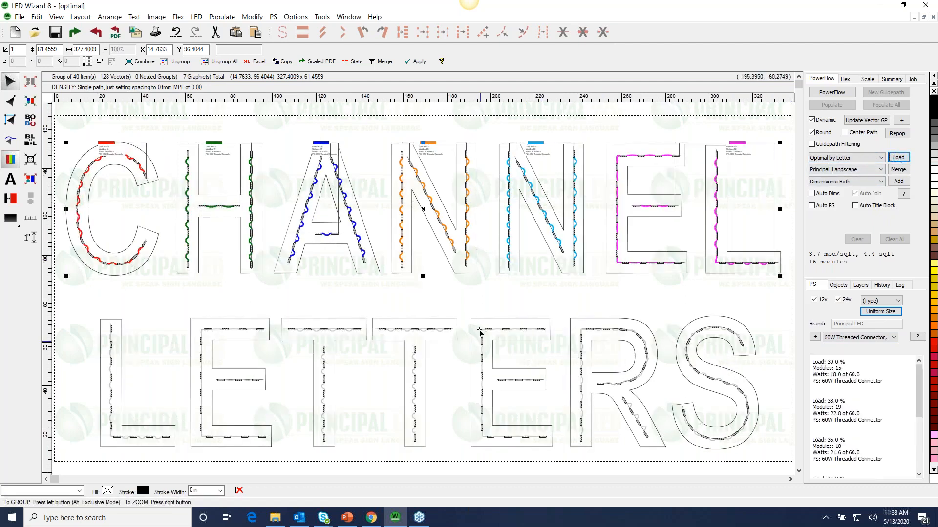
right_click(426, 255)
right_click(401, 267)
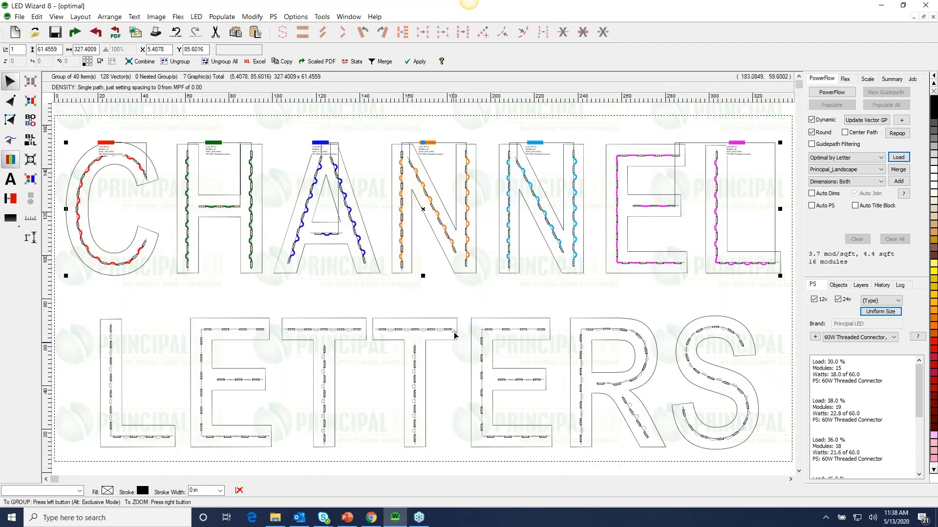
Step: Bring up the custom power supply margin setting and examine the power supply load details above the H, A and first N
left_click(455, 335)
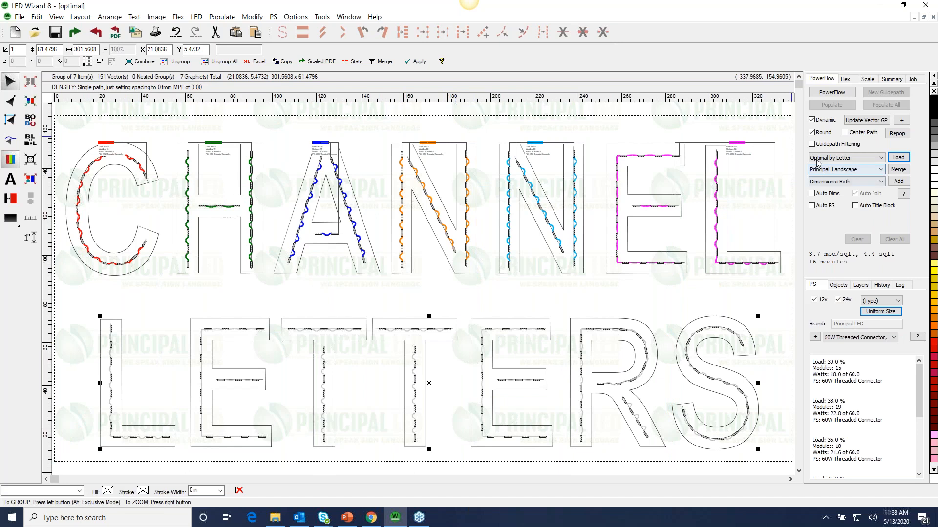
left_click(912, 79)
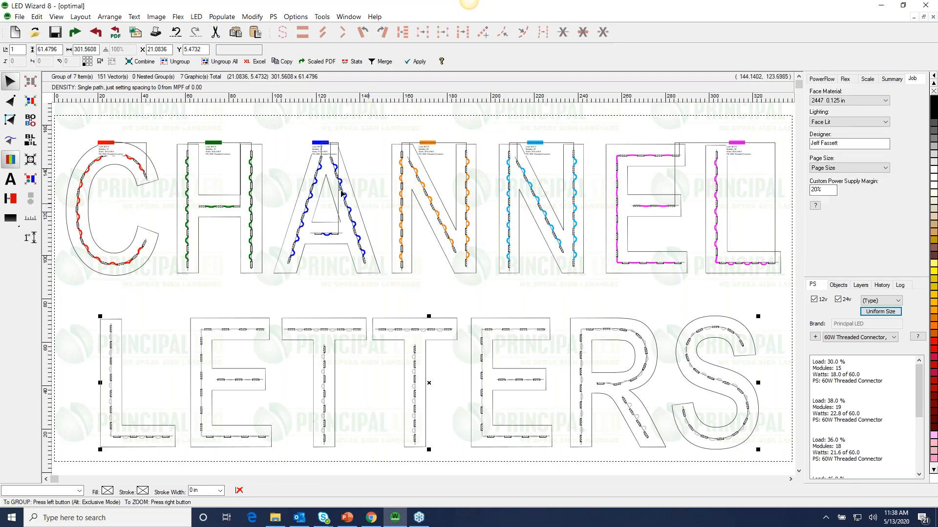
left_click_drag(168, 133, 455, 201)
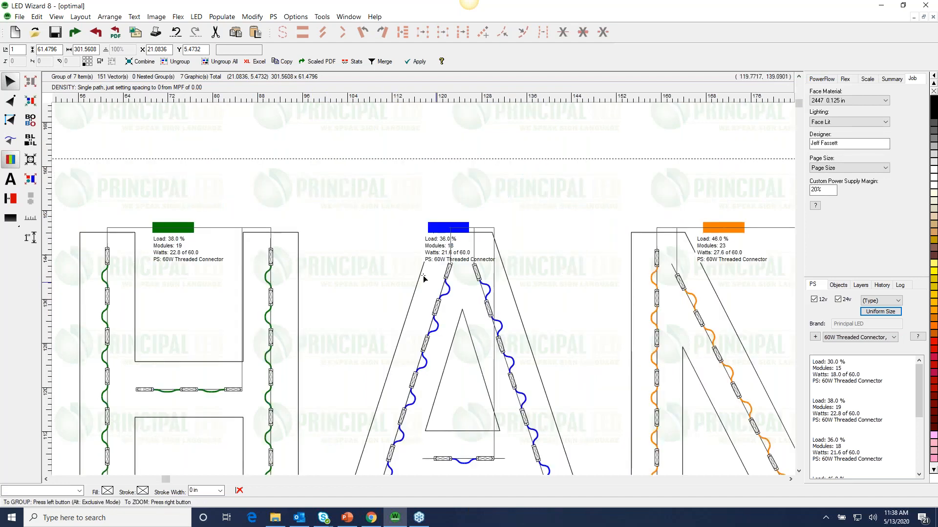
right_click(398, 289)
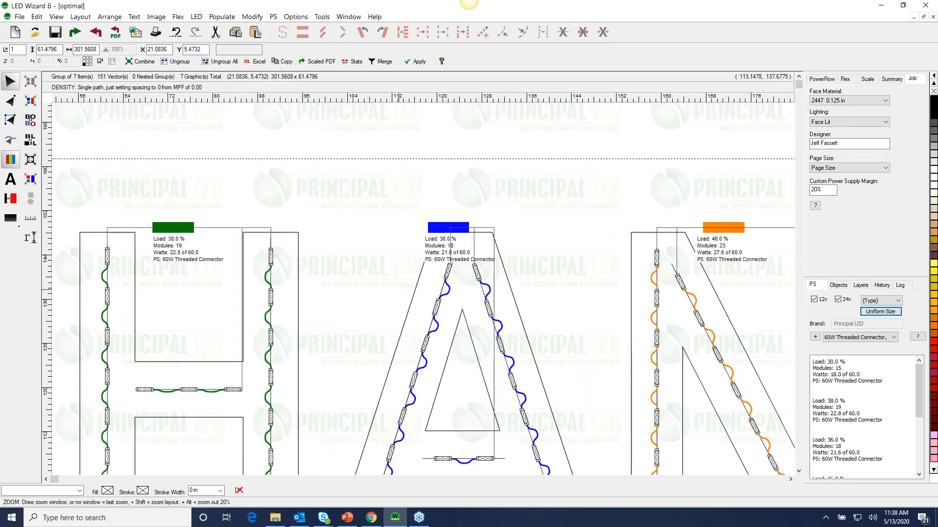
right_click(399, 290)
Step: Clear the custom power supply margin
double_click(820, 190)
key("BackSpace")
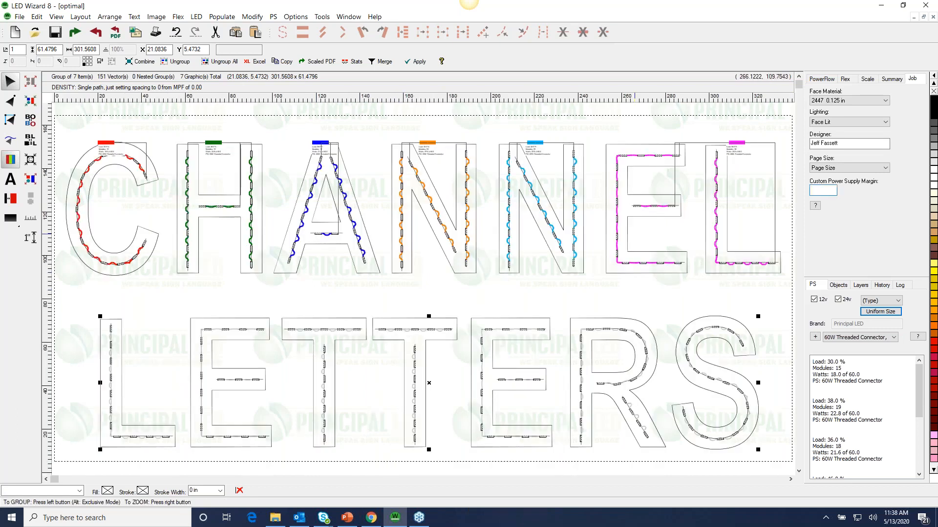
right_click(791, 267)
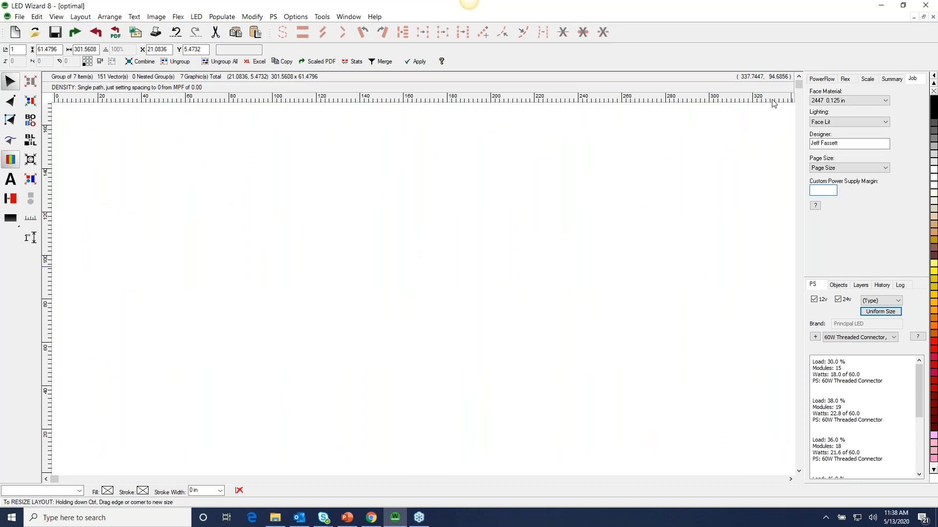
left_click(614, 206)
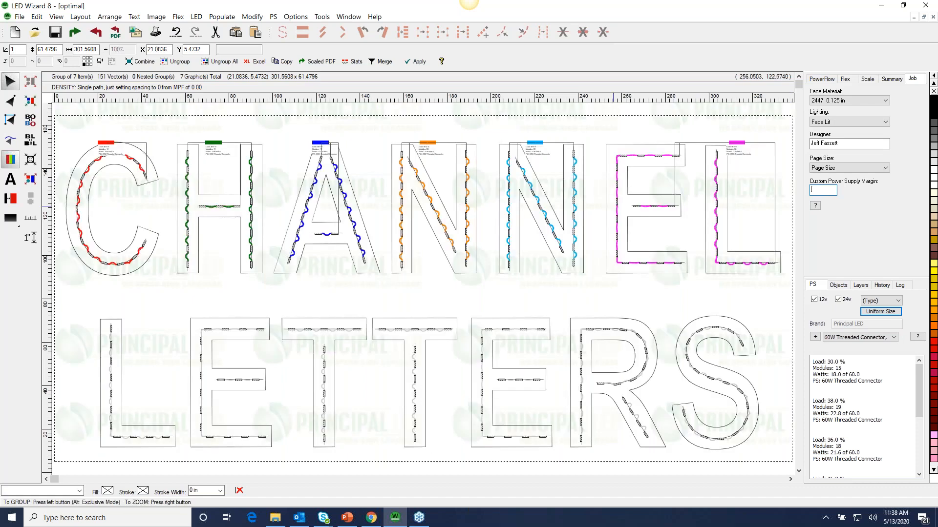
key("Escape")
Step: Nudge the CHANNEL row to drop its wiring and reload its power supplies with Optimal by Letter and no custom margin
left_click_drag(71, 125, 832, 214)
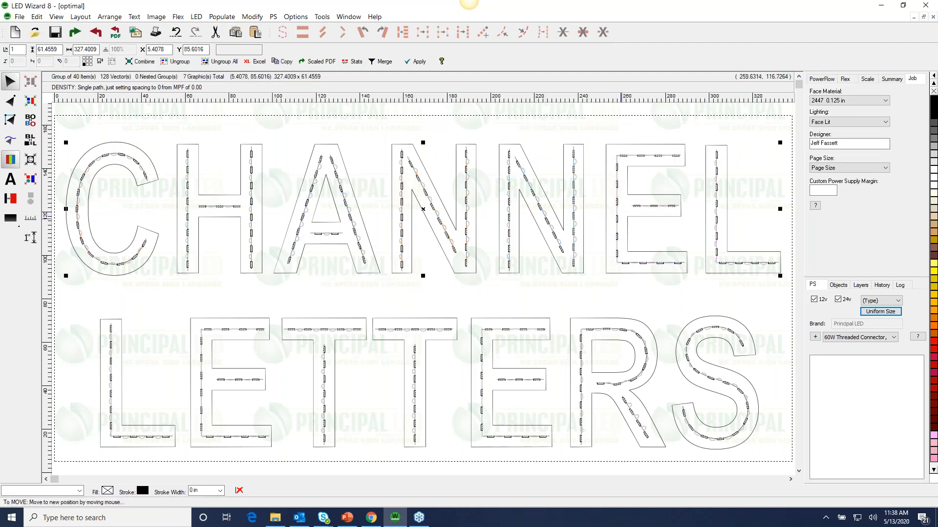
left_click_drag(620, 208, 624, 202)
left_click(813, 80)
left_click(905, 159)
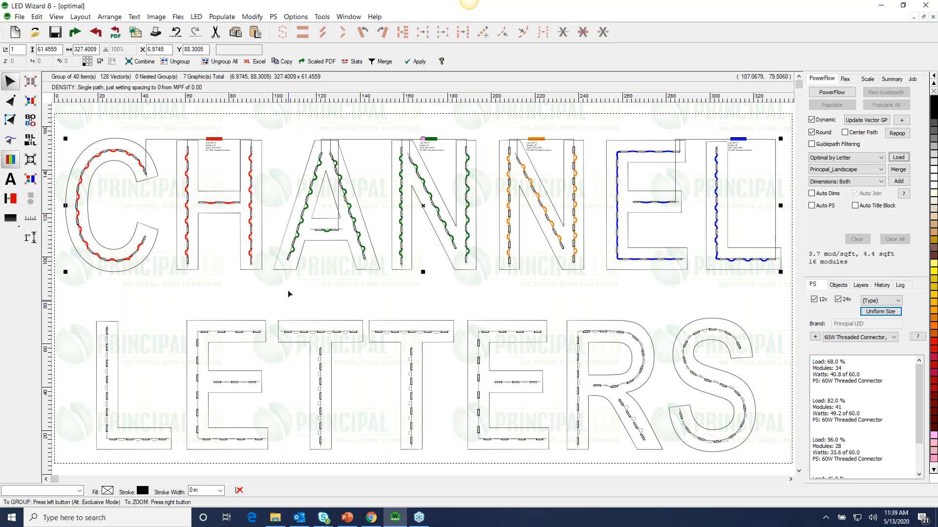
Step: Move the power supply shared by C and H slightly above the letters and inspect its load details
left_click(237, 255)
right_click(55, 118)
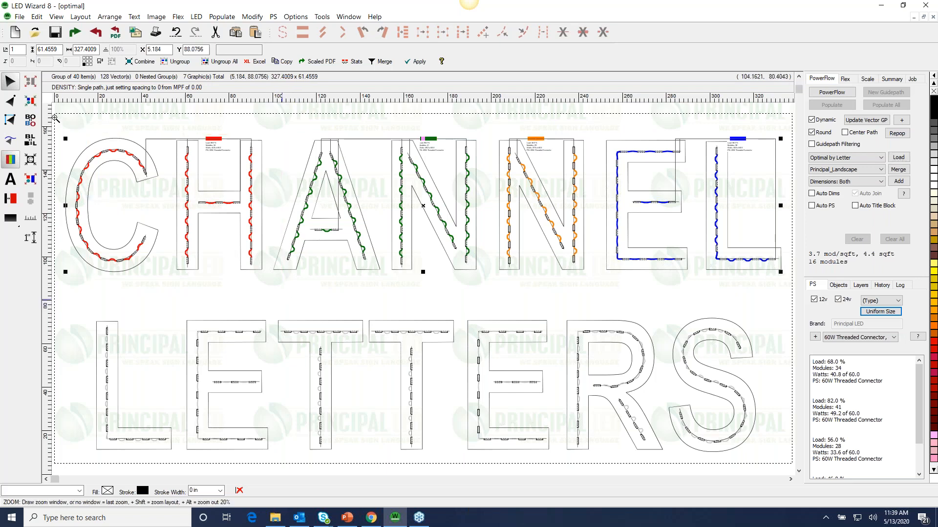
left_click_drag(55, 118, 282, 288)
left_click_drag(543, 177, 532, 157)
right_click(561, 311)
left_click(242, 234)
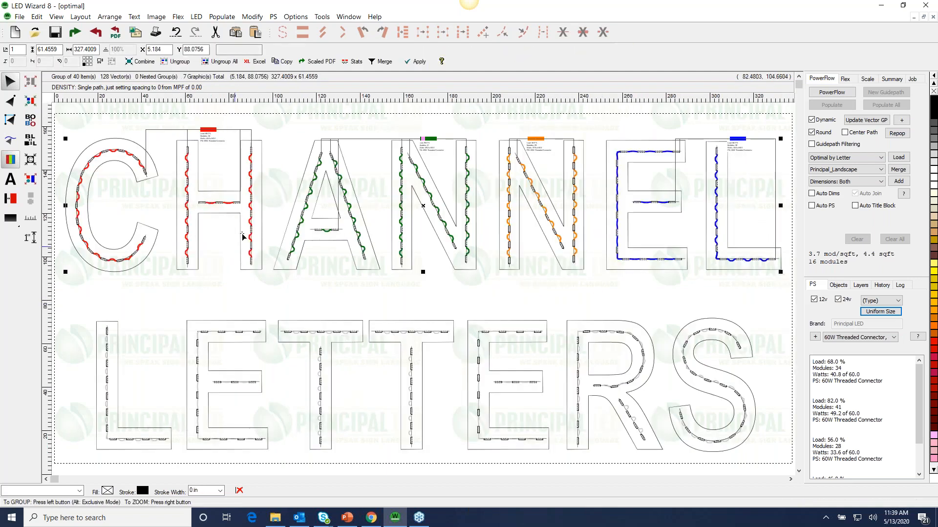
left_click_drag(349, 289, 20, 119)
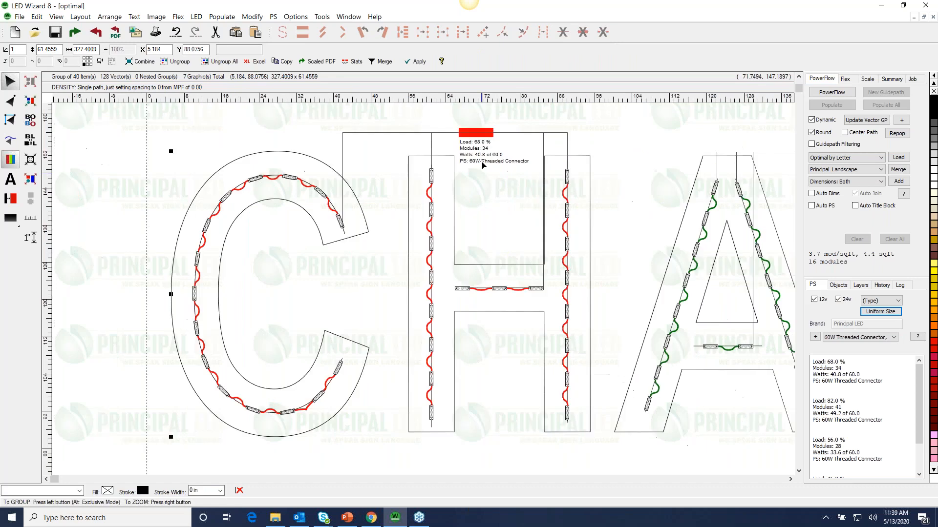
right_click(500, 195)
Step: Move the remaining CHANNEL power supplies for A and N, the second N, and E and L above the letters
left_click_drag(435, 184, 317, 95)
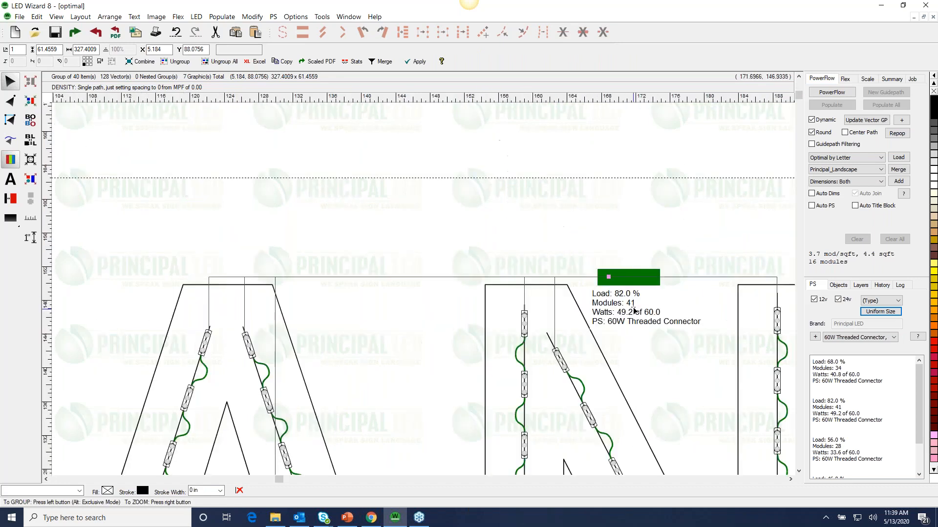
left_click(634, 310)
right_click(634, 310)
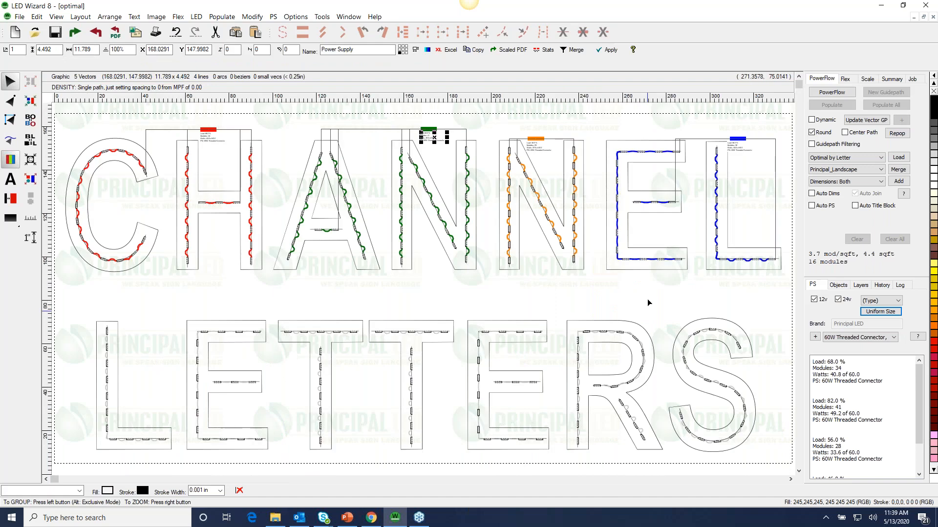
left_click_drag(382, 172, 510, 124)
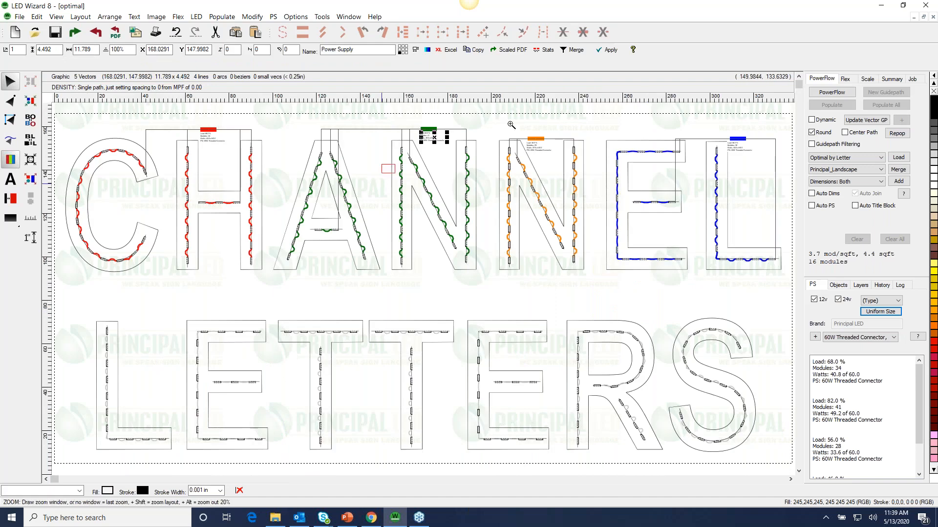
left_click_drag(459, 225, 704, 124)
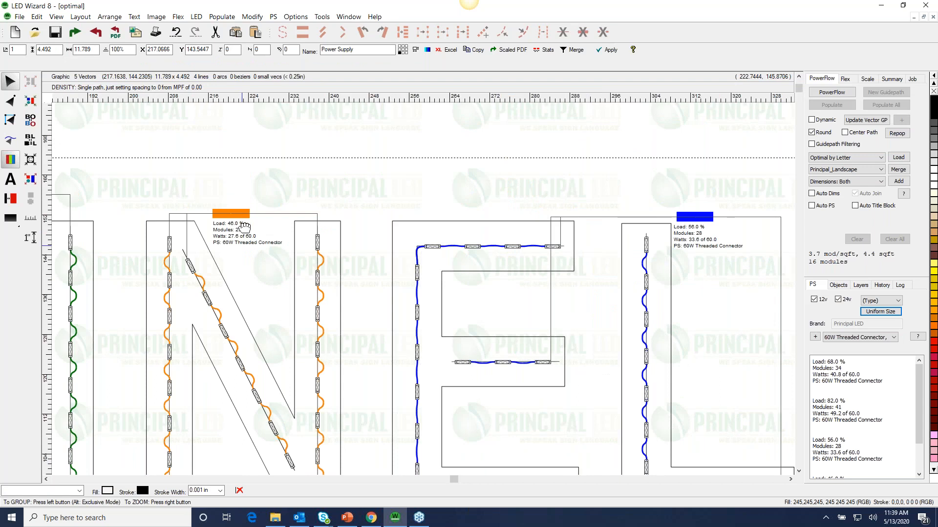
left_click_drag(244, 226, 249, 208)
left_click_drag(704, 246, 662, 213)
right_click(636, 301)
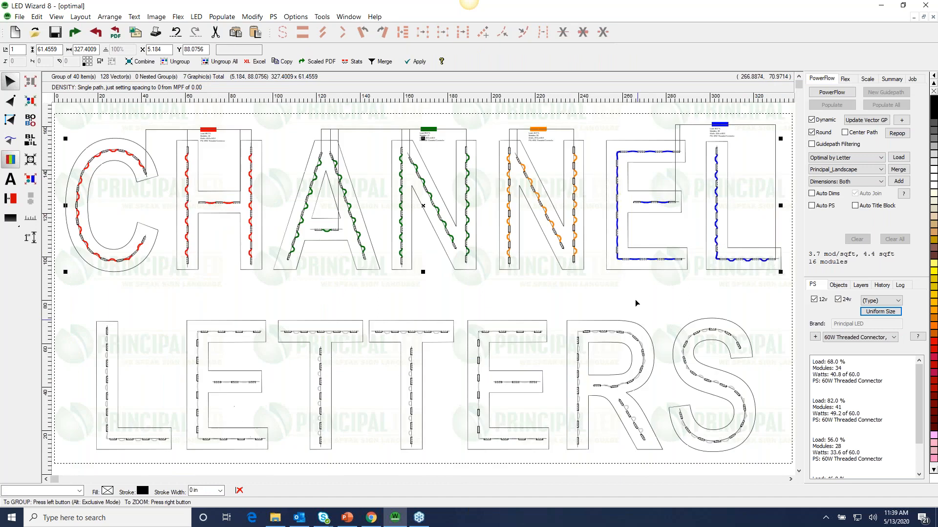
left_click(635, 302)
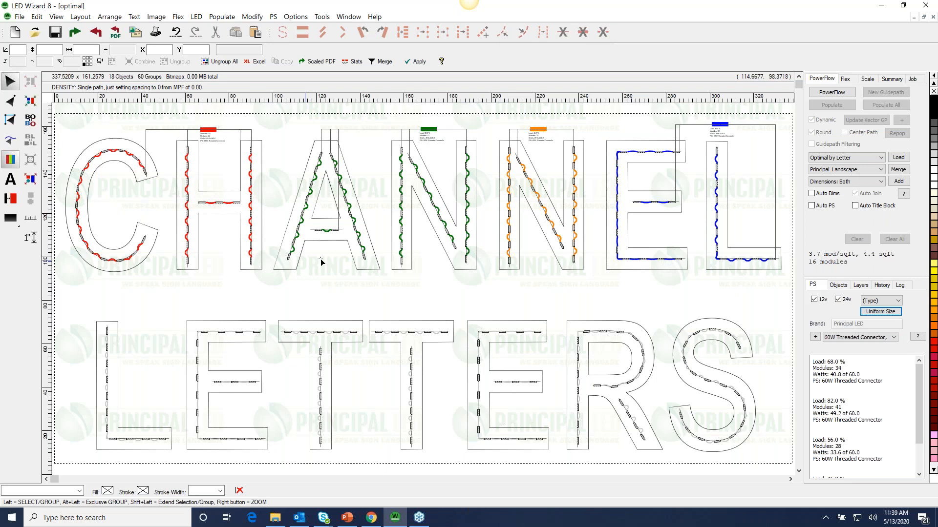
Step: Load 60W Threaded Connector power supplies on the LETTERS row with Optimal by Letter and inspect the first supply's load
left_click(712, 350)
left_click(899, 157)
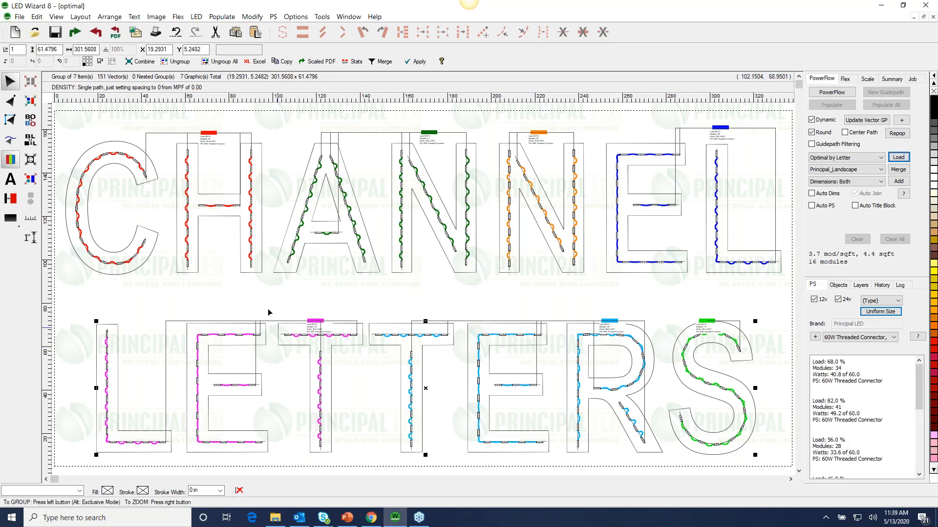
left_click_drag(268, 308, 397, 372)
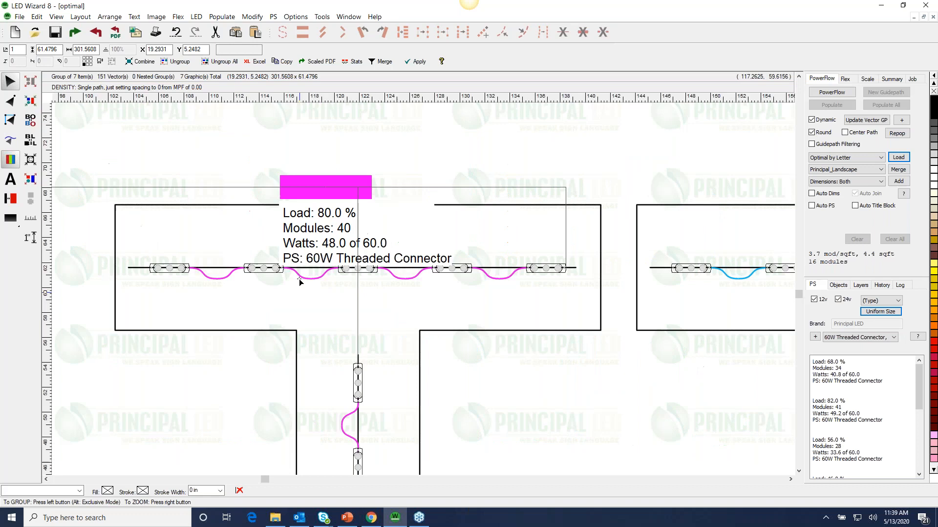
right_click(299, 279)
left_click(283, 319)
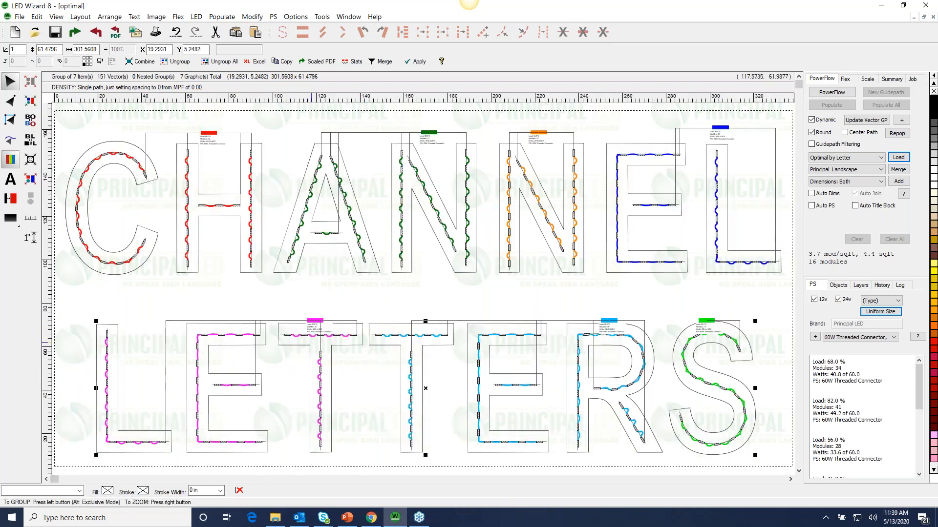
Step: Move the three LETTERS power supplies above the row so their load details are clear of the letters
left_click(321, 328)
left_click_drag(320, 328, 275, 314)
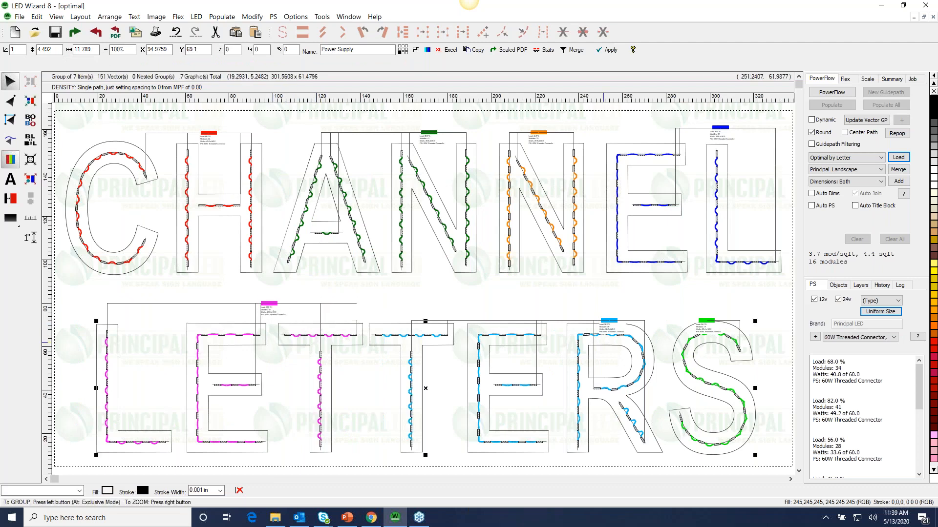
scroll(607, 330, "up", 3)
left_click_drag(292, 257, 286, 198)
left_click_drag(556, 243, 563, 195)
left_click(708, 215)
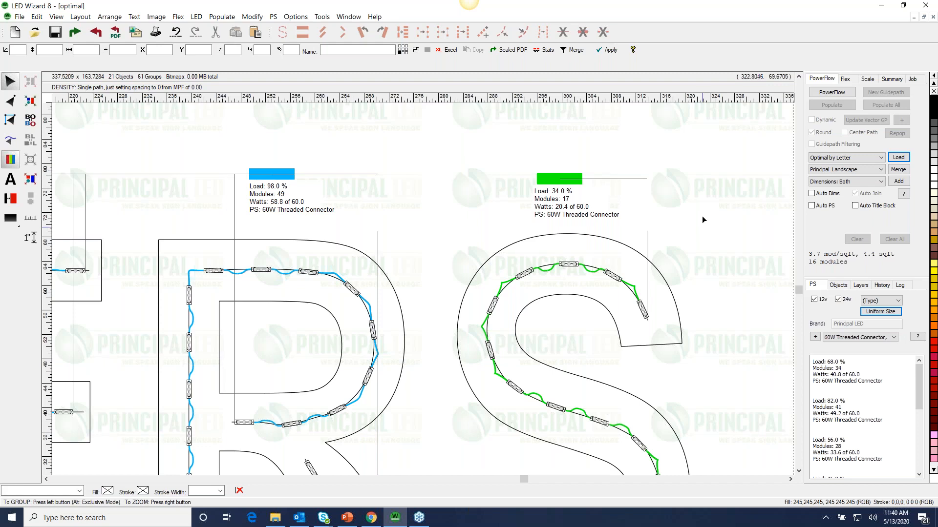
right_click(682, 267)
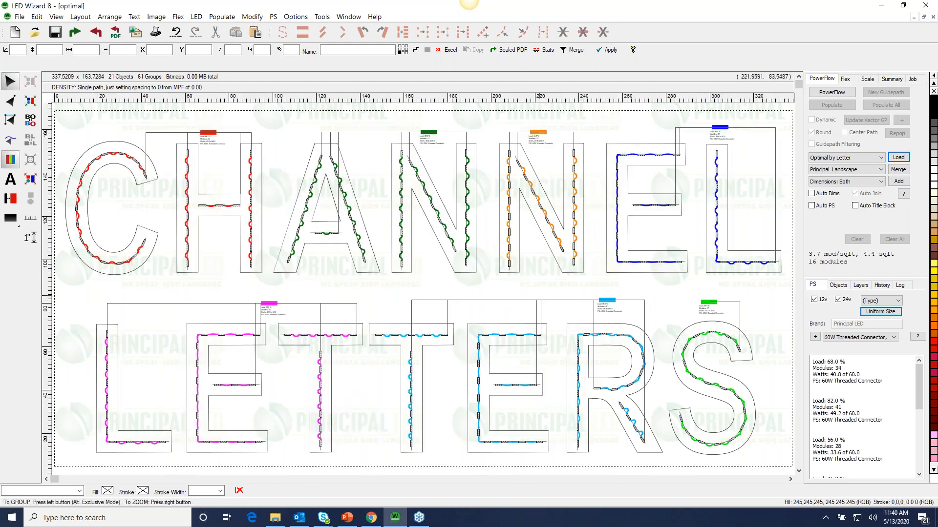
Step: Compare the load details of the power supplies above the R and the S
left_click_drag(537, 283, 753, 390)
right_click(362, 325)
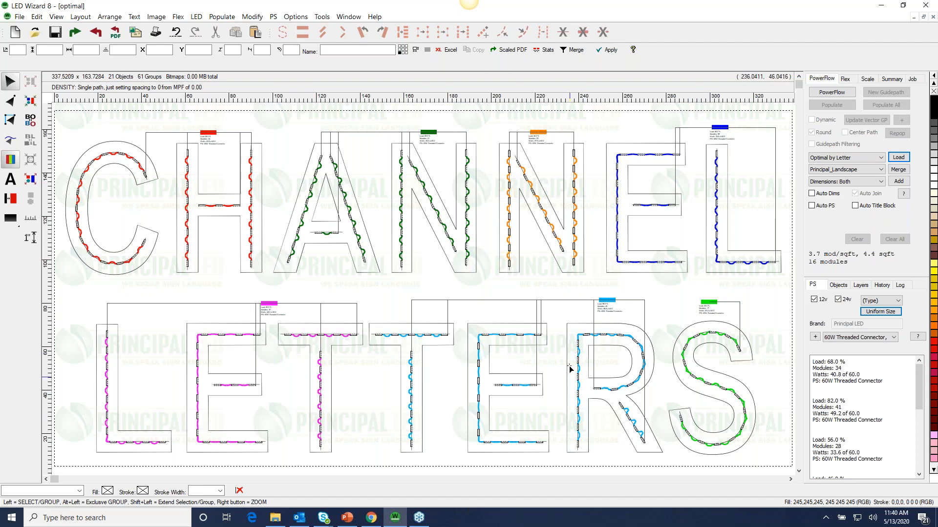
left_click(479, 307)
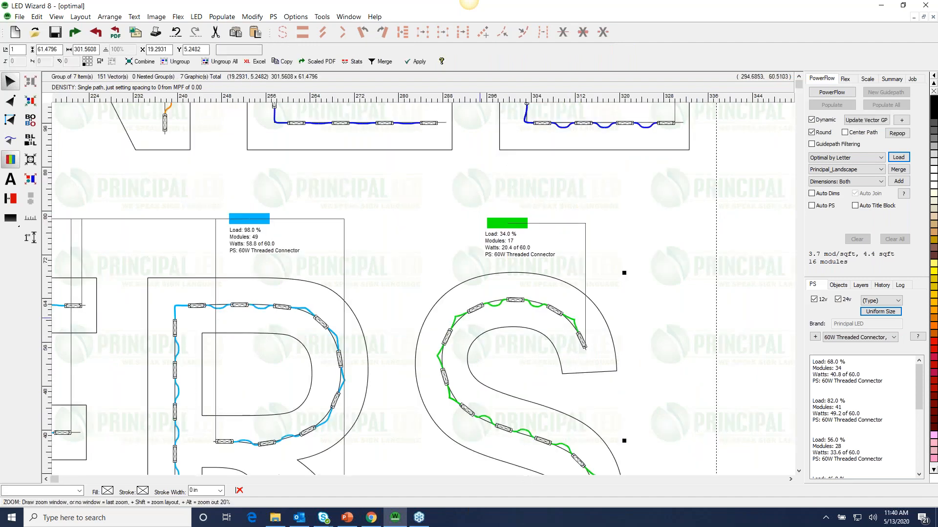
right_click(481, 308)
Step: Nudge the LETTERS row slightly, select only the letter R and reassign its modules to the power supply above the S
left_click_drag(486, 343, 488, 341)
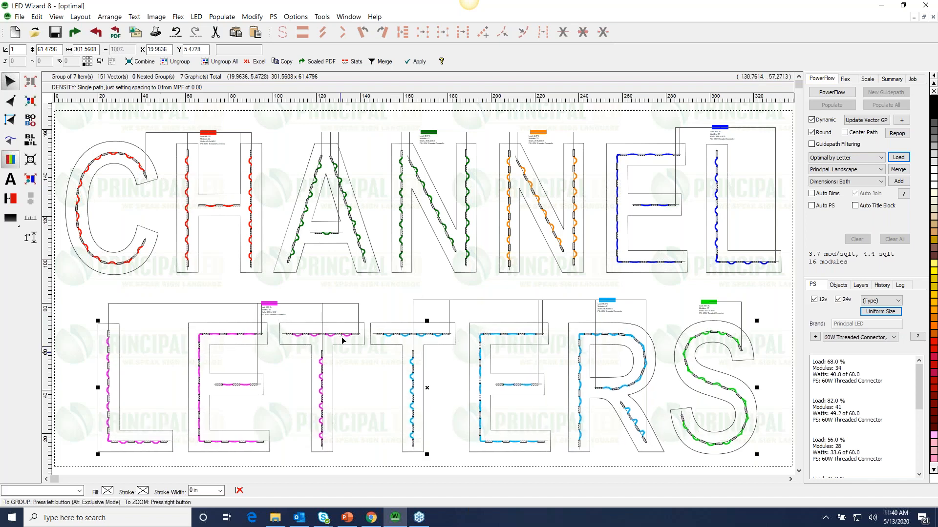
left_click(167, 71)
left_click(629, 364)
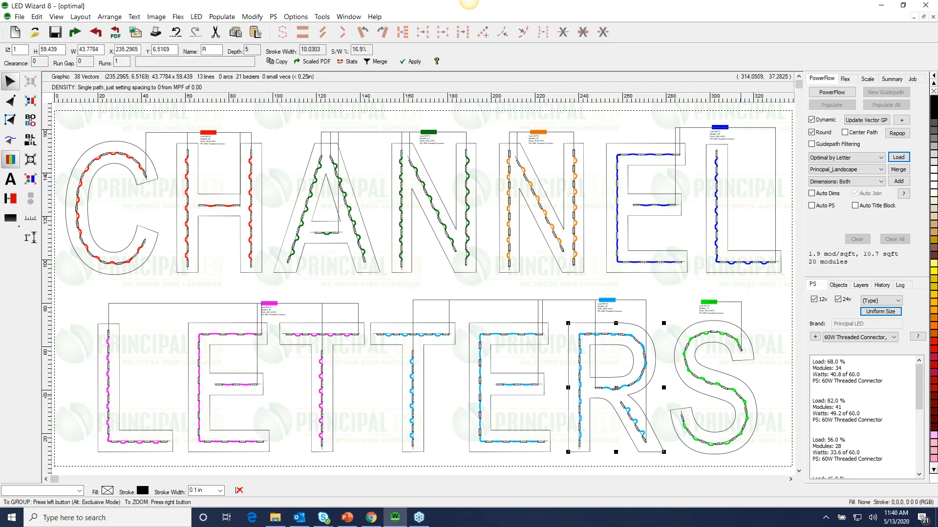
left_click_drag(540, 368, 764, 295)
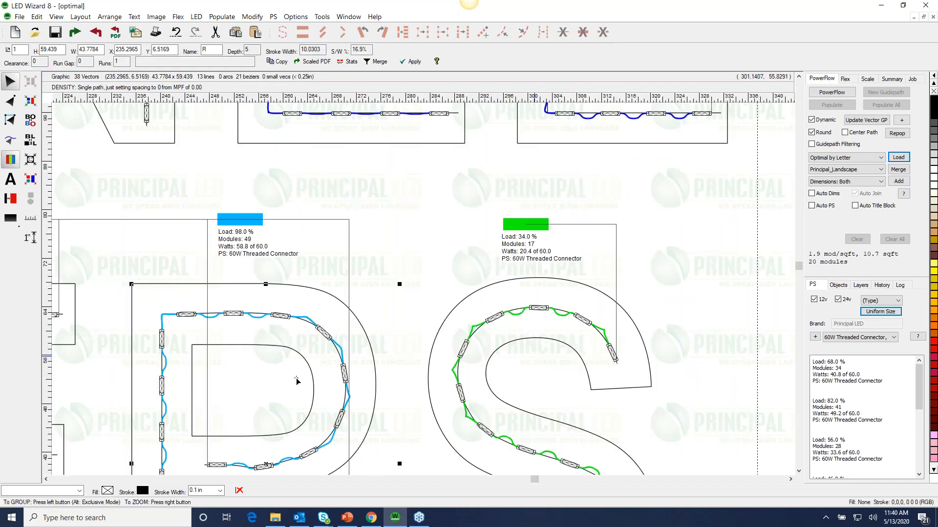
left_click(527, 248, "alt")
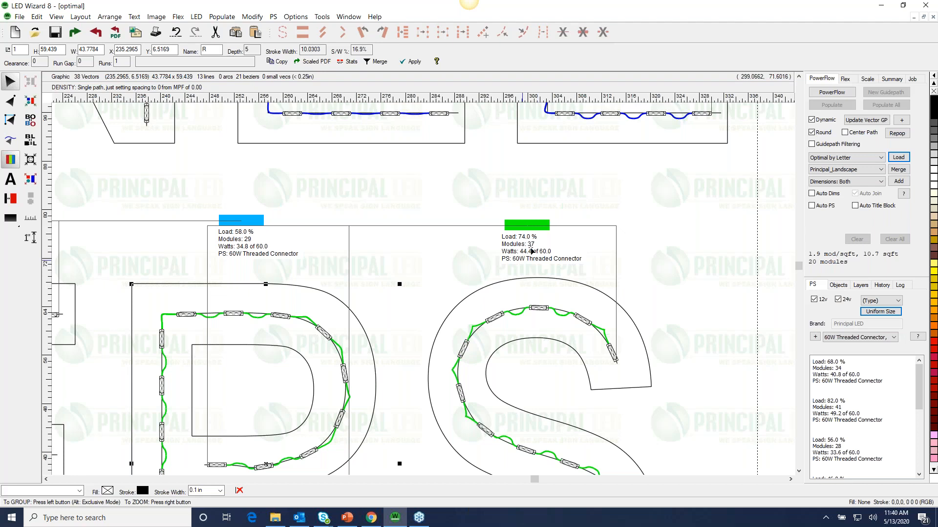
left_click(536, 246)
Step: Move the power supply shared by the second T and E over to the E and examine both supplies' wiring
left_click_drag(247, 255, 129, 259)
right_click(129, 259)
left_click_drag(459, 273, 765, 402)
left_click(467, 320)
key("z")
left_click(471, 319)
left_click_drag(436, 278, 681, 465)
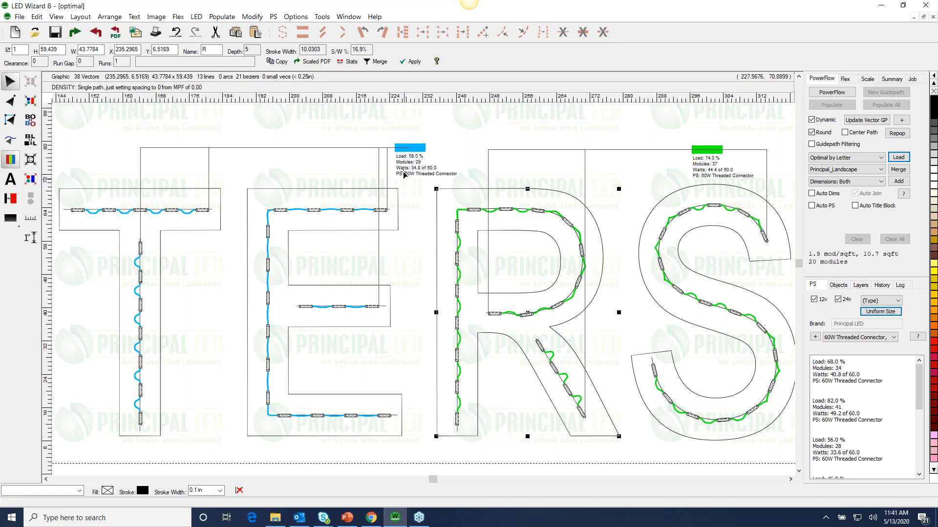
Step: Shift the power supply shared by the second T and E over the E's left side, and centre the R–S supply between its letters
left_click(625, 447)
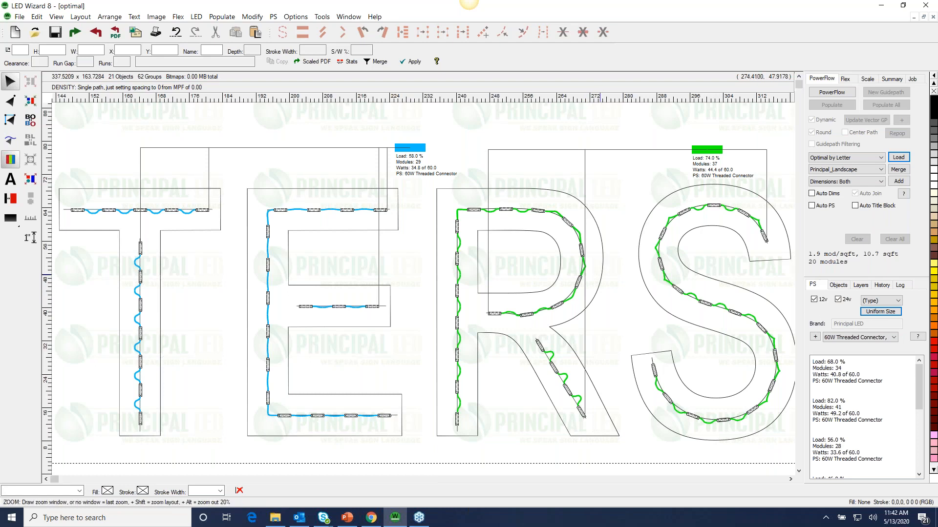
right_click(601, 266)
left_click_drag(547, 315, 486, 318)
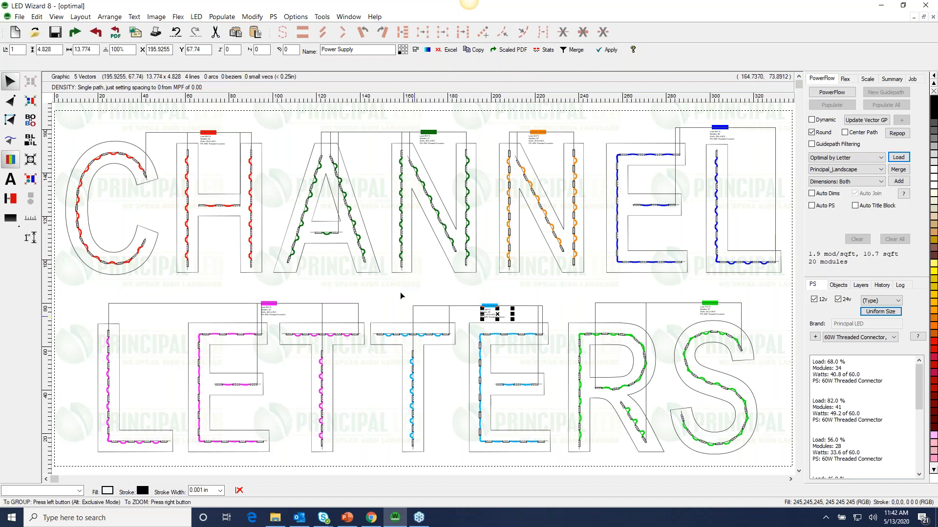
left_click_drag(392, 292, 590, 373)
left_click_drag(453, 221, 434, 217)
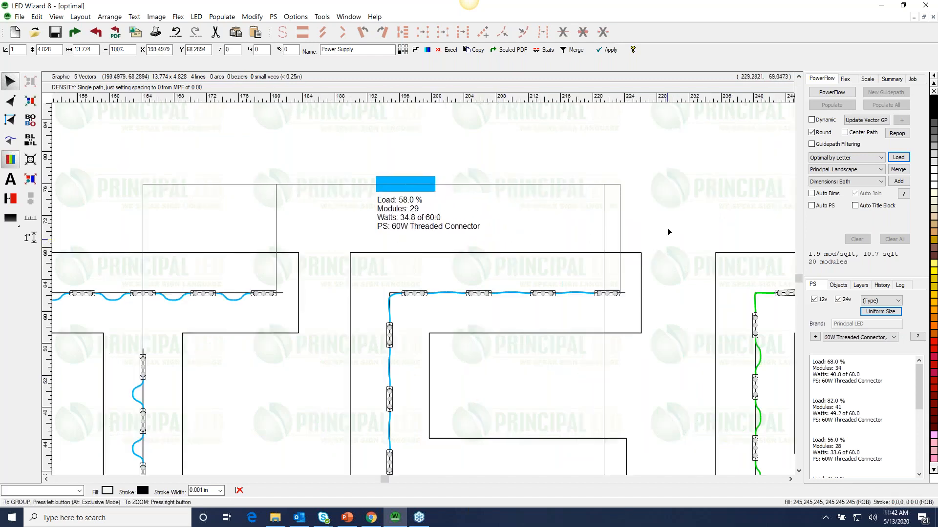
left_click(667, 230)
right_click(529, 259)
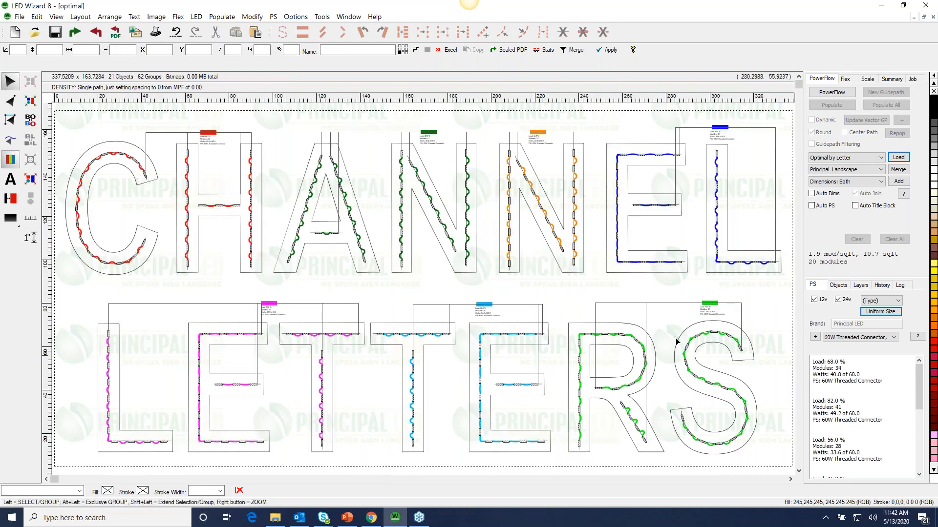
left_click_drag(709, 312, 669, 318)
Step: Select the letter R in the LETTERS row and open it for LED module editing with PowerFlow
left_click_drag(523, 295, 781, 461)
left_click(423, 279)
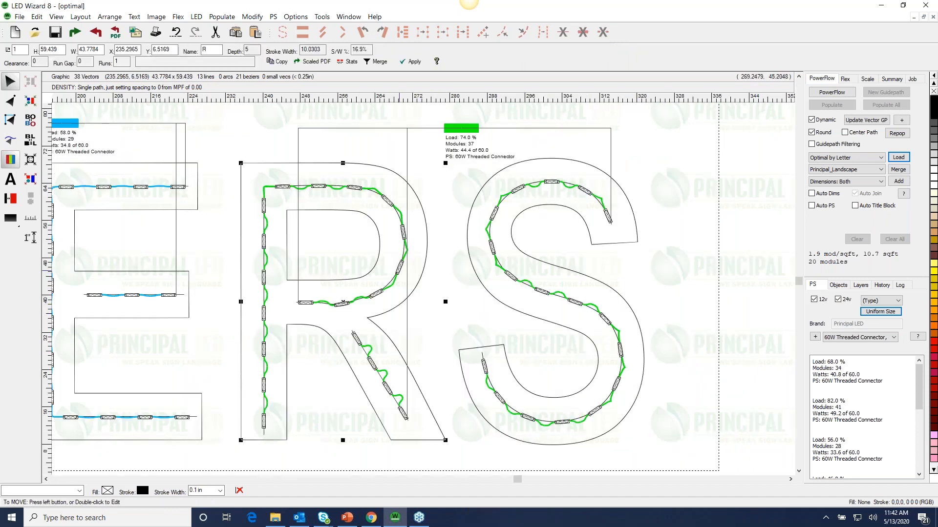
left_click(831, 92)
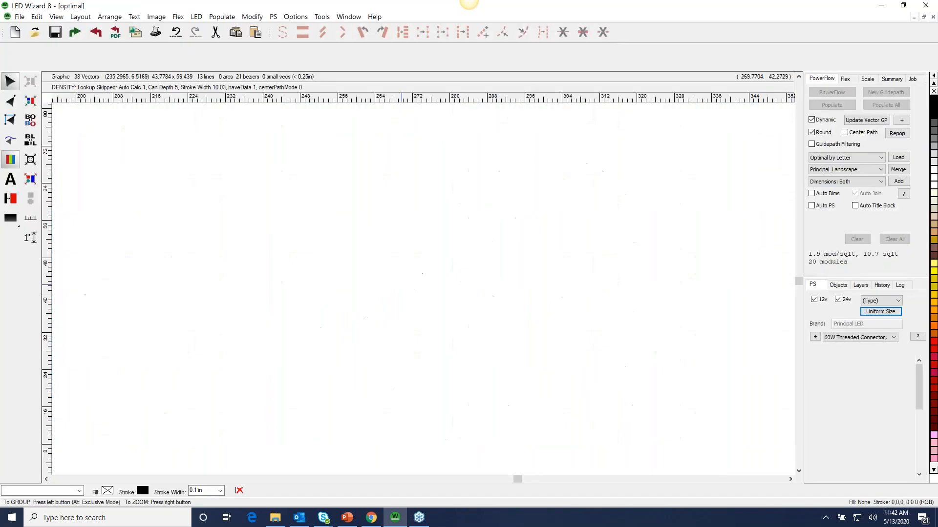
Step: Connect the module run in the R's diagonal leg to the power supply above the E, and return it to the R–S supply
left_click(358, 339)
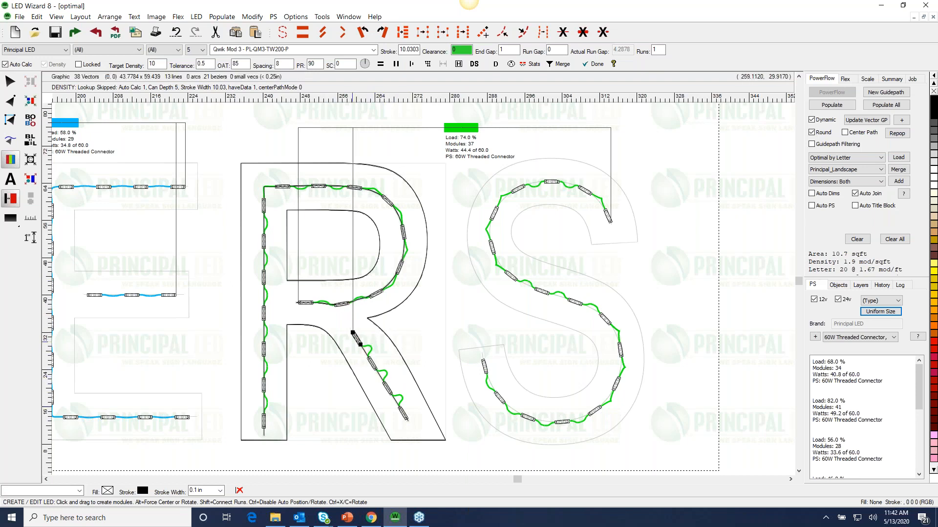
key("z")
right_click(341, 309)
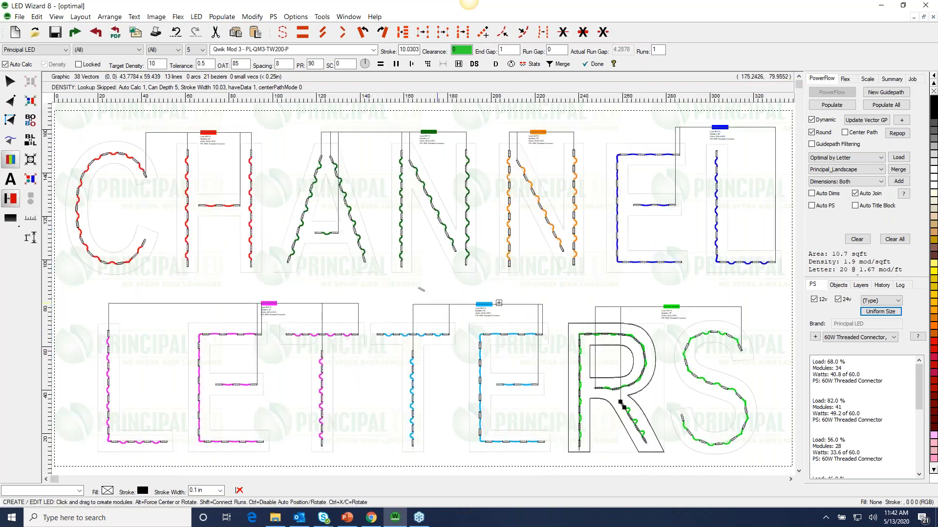
key("z")
left_click_drag(429, 283, 718, 470)
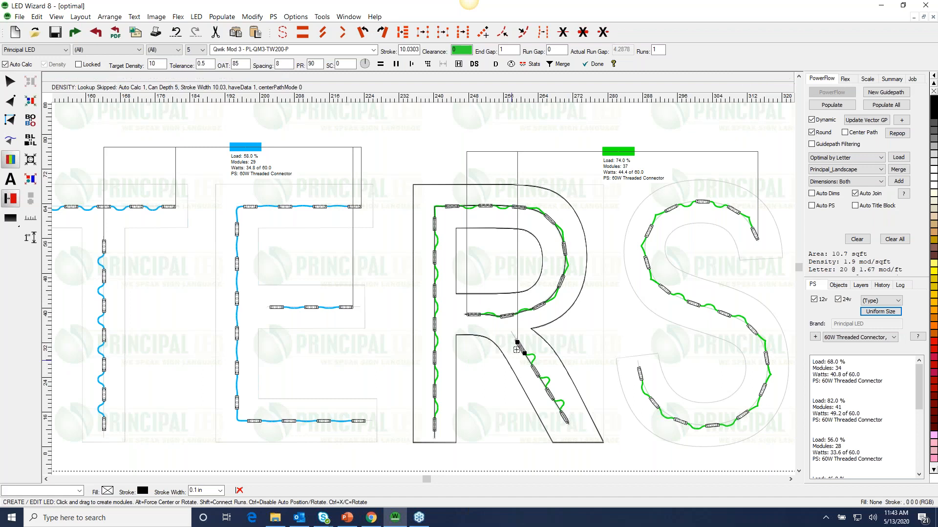
left_click_drag(520, 346, 247, 148)
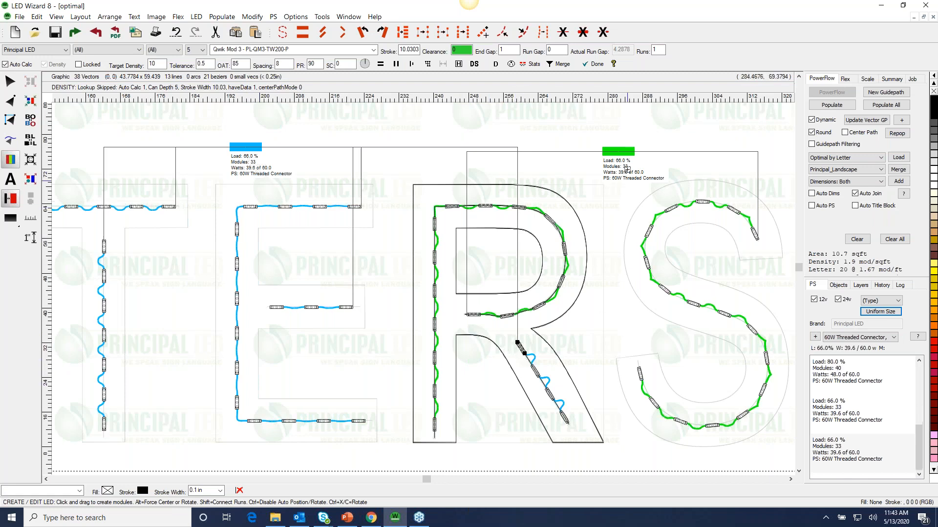
left_click(614, 177)
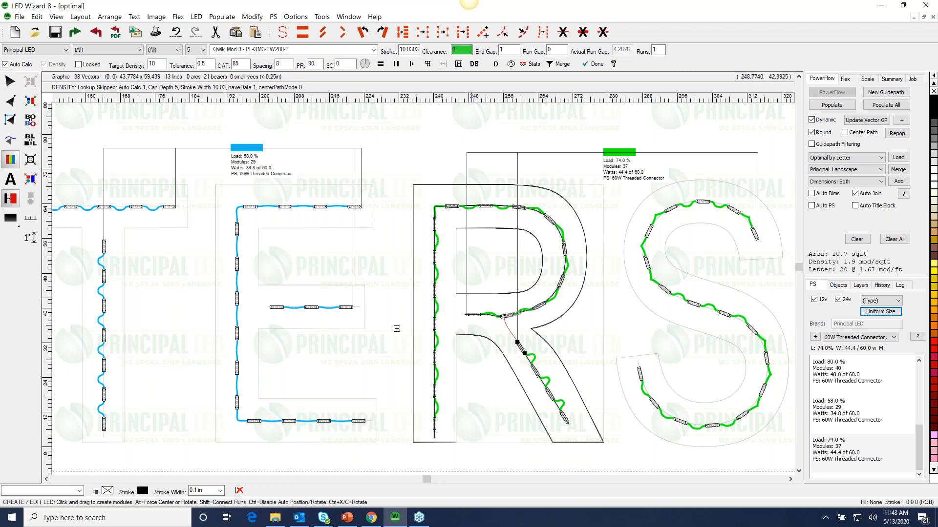
Step: Connect the R's stem-and-bowl module run to the power supply above the E, and undo the reassignment
left_click_drag(521, 347, 495, 312)
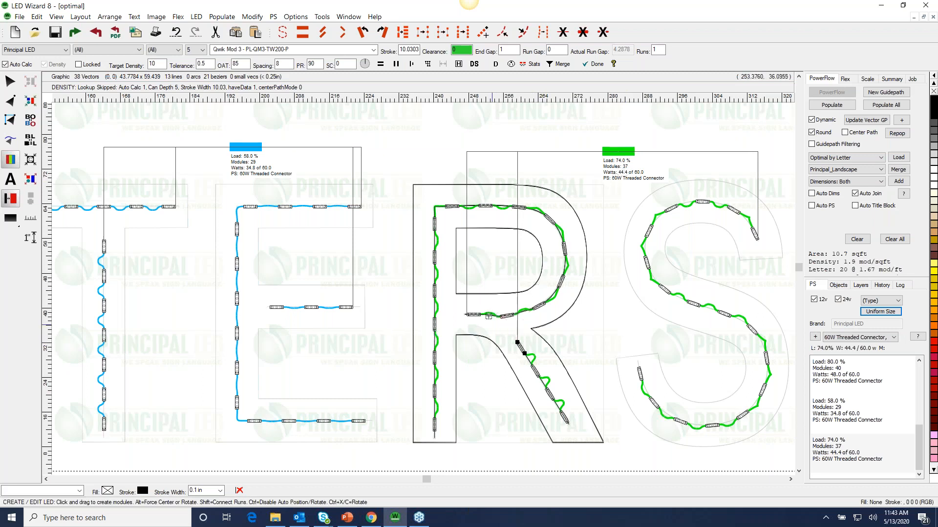
left_click(477, 316)
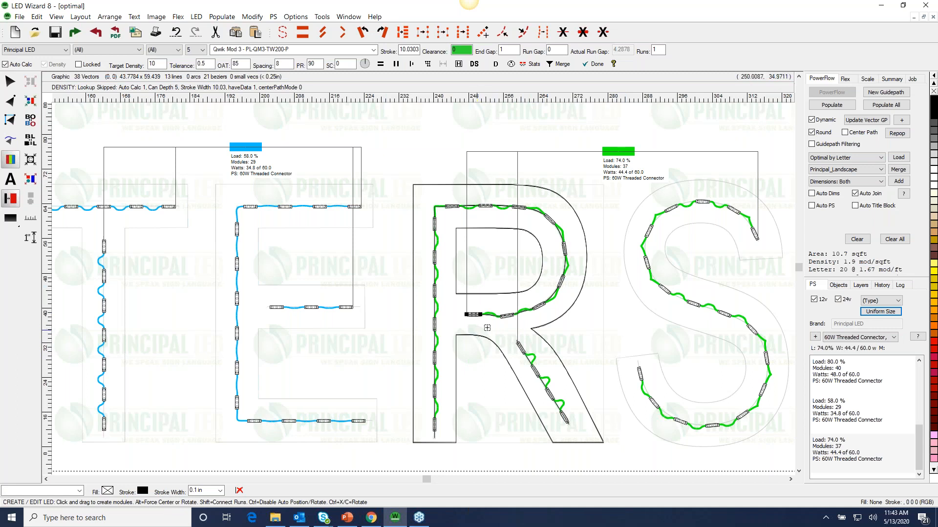
left_click(248, 162)
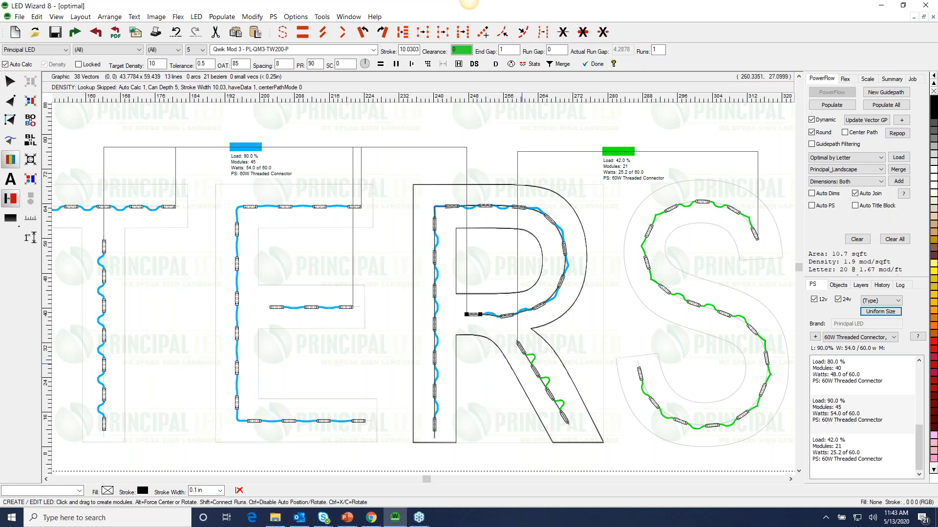
key("ctrl+z")
key("ctrl+z")
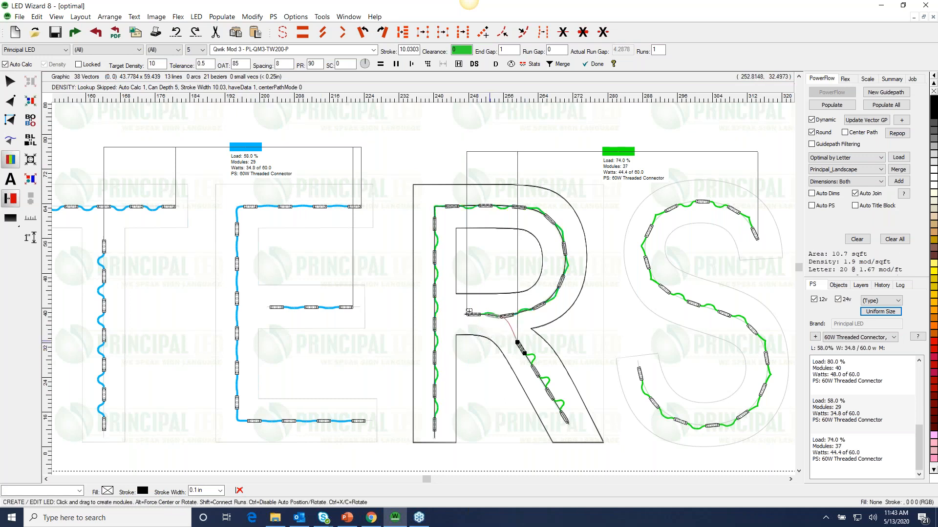
Step: Connect the whole letter R to the power supply above the E, and reconnect it to the R–S supply
left_click(472, 314)
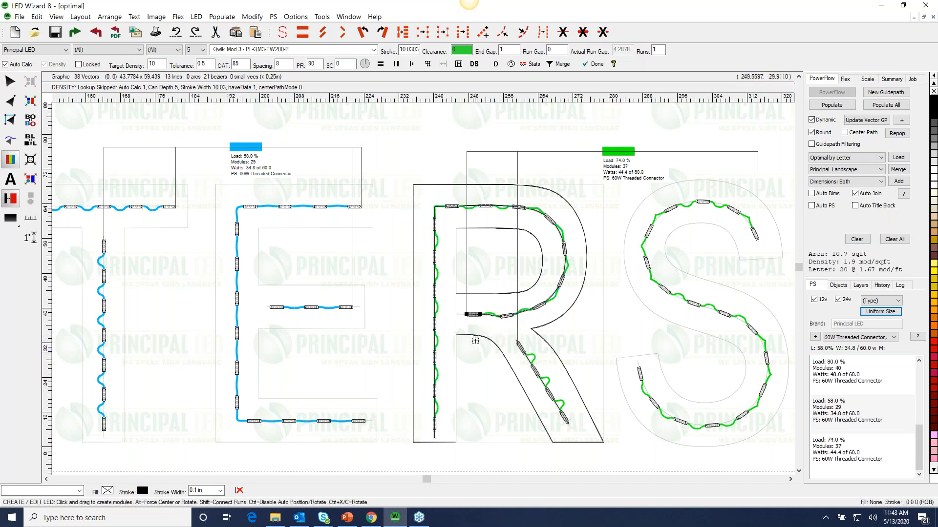
left_click(264, 164)
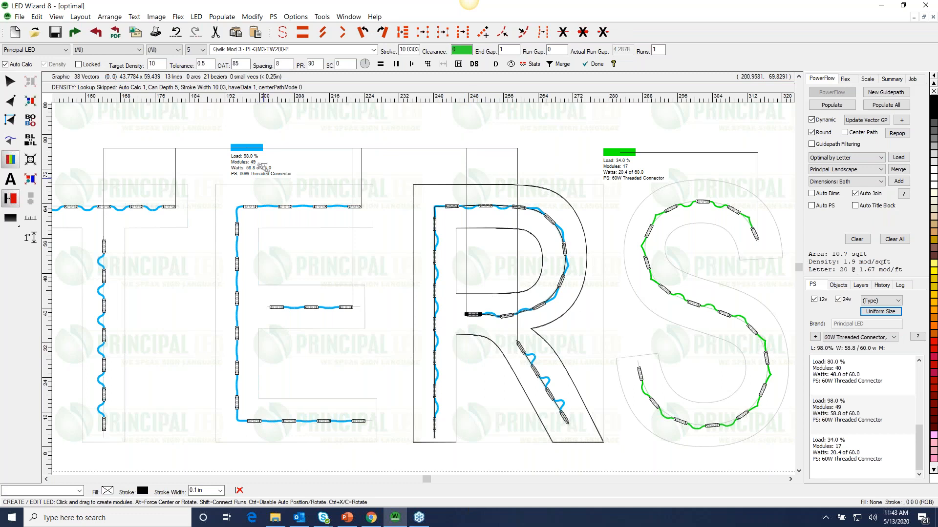
left_click(274, 17)
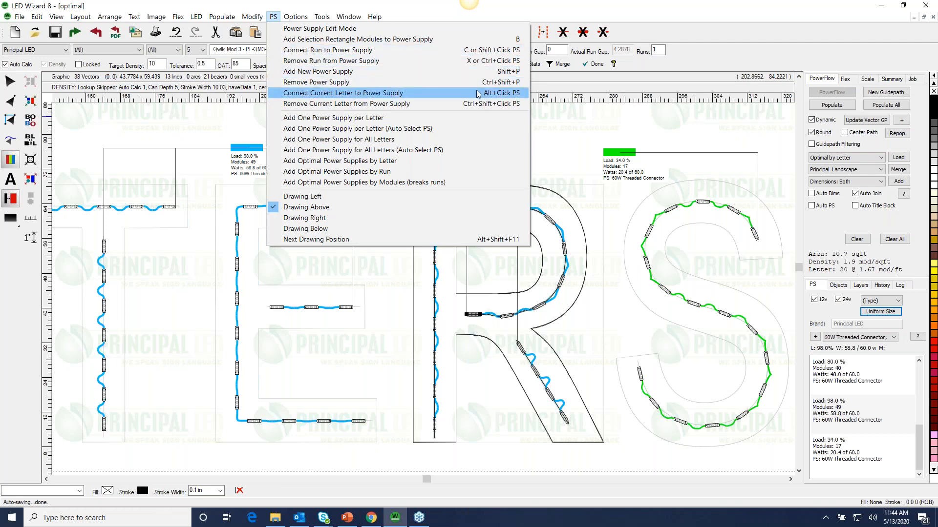
left_click(556, 15)
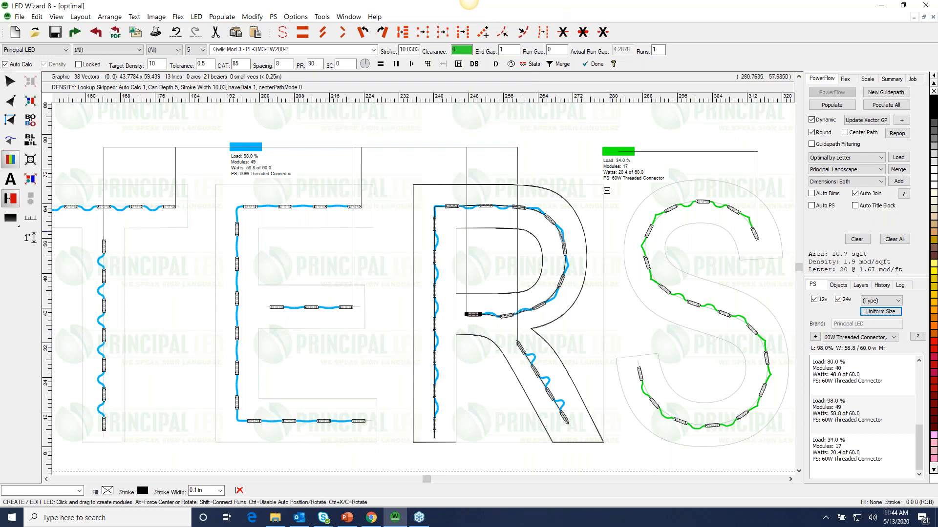
left_click(619, 168)
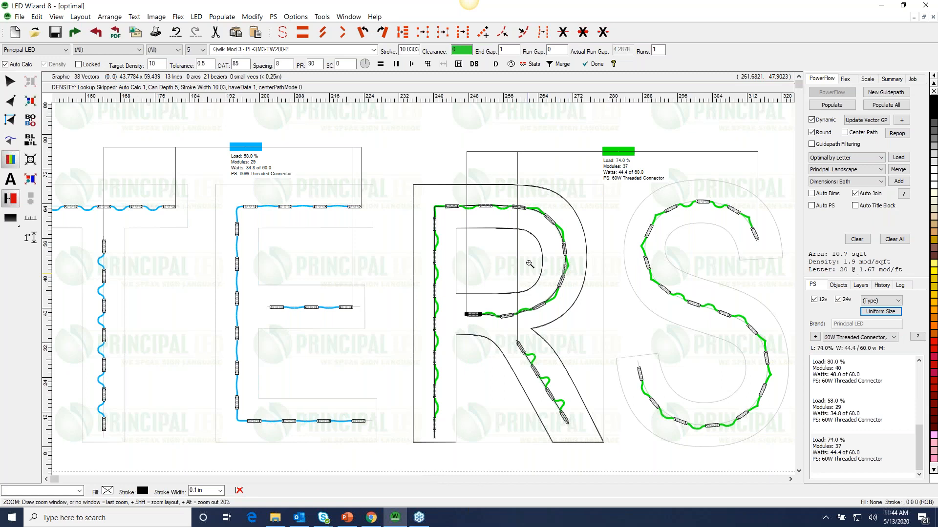
Step: Leave module editing of the R and clear the selection with the full CHANNEL LETTERS layout in view
scroll(529, 265, "down", 1)
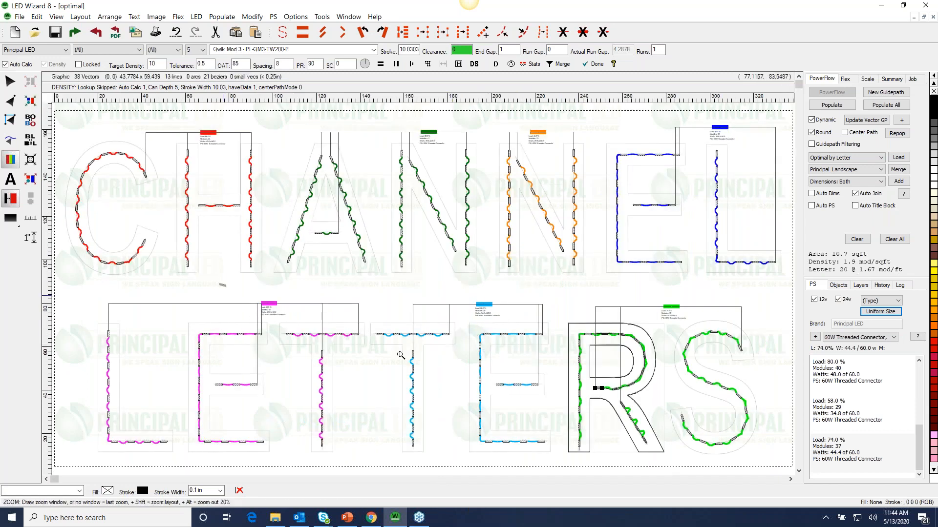
scroll(305, 331, "up", 2)
scroll(400, 335, "down", 2)
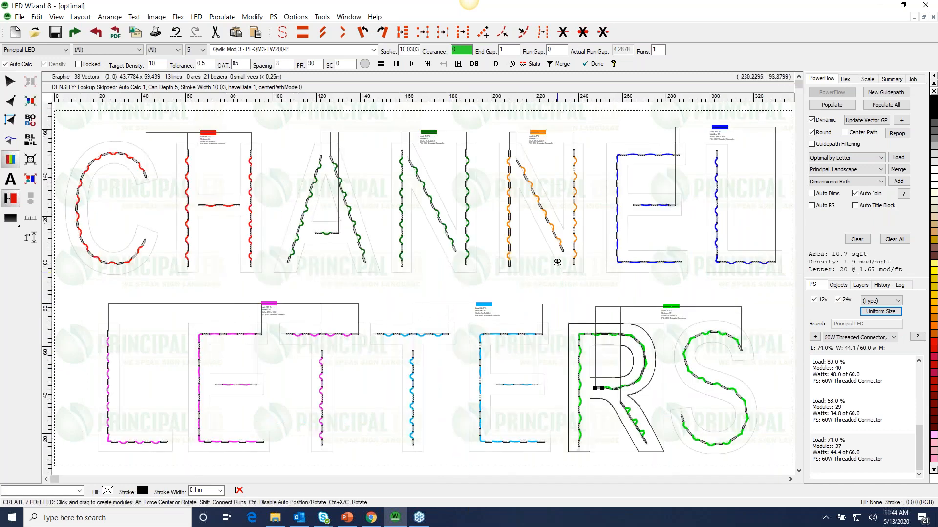
scroll(488, 283, "up", 1)
scroll(524, 310, "down", 1)
left_click(10, 82)
left_click(616, 388)
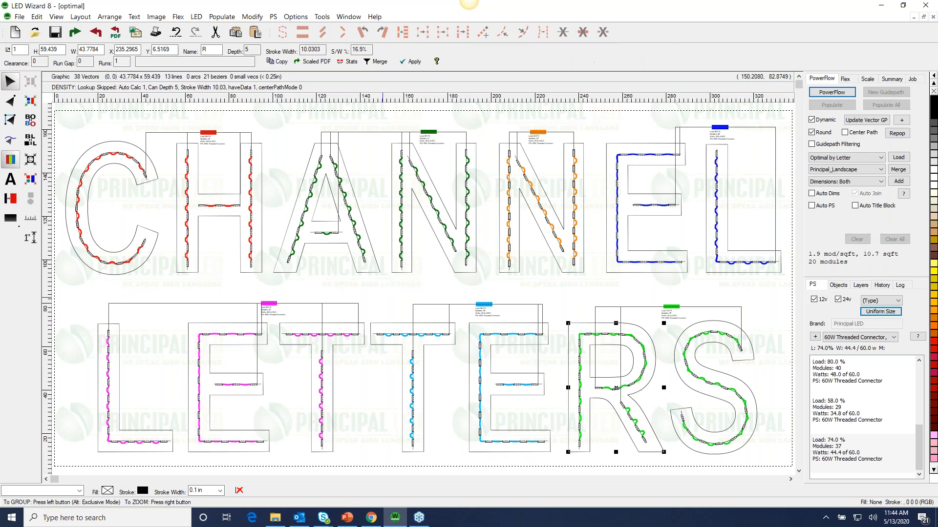
left_click(775, 305)
Step: Delete all power supplies from both the LETTERS row and the CHANNEL row
left_click(855, 158)
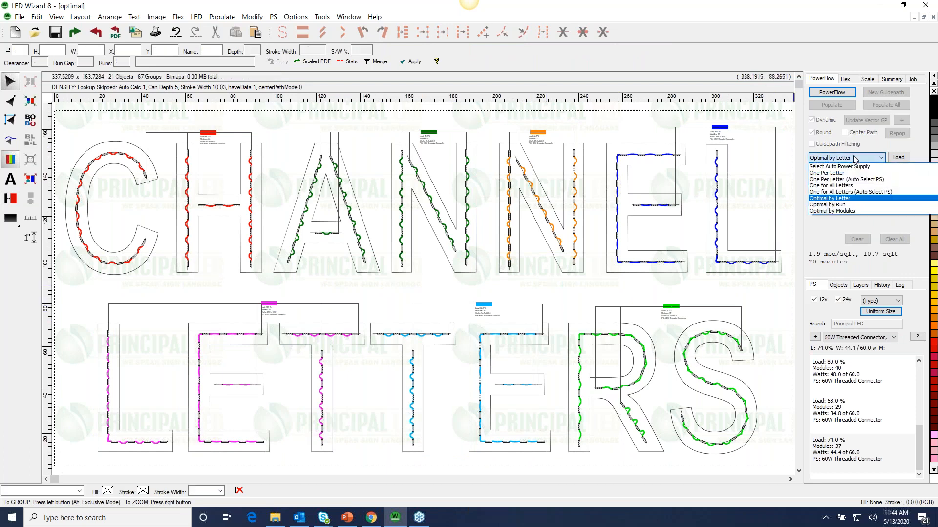
left_click(830, 198)
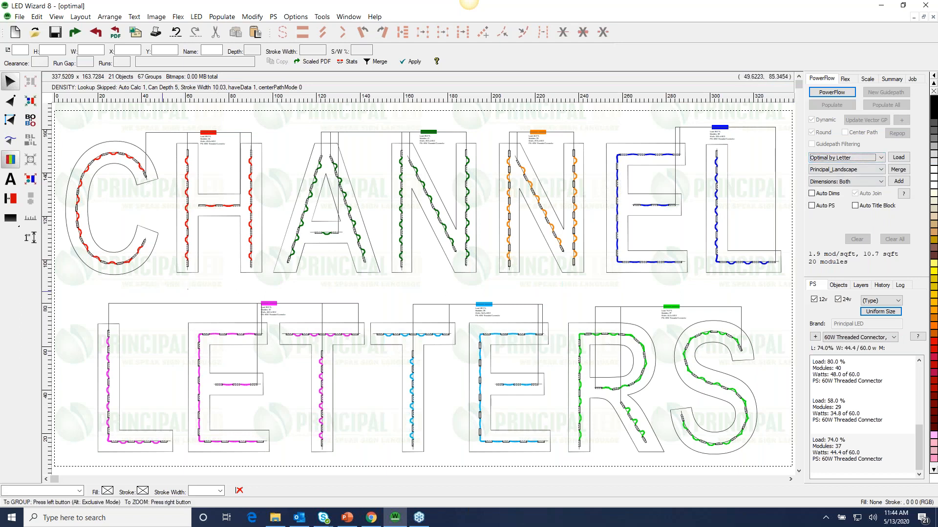
left_click_drag(78, 286, 778, 370)
left_click_drag(117, 115, 789, 189)
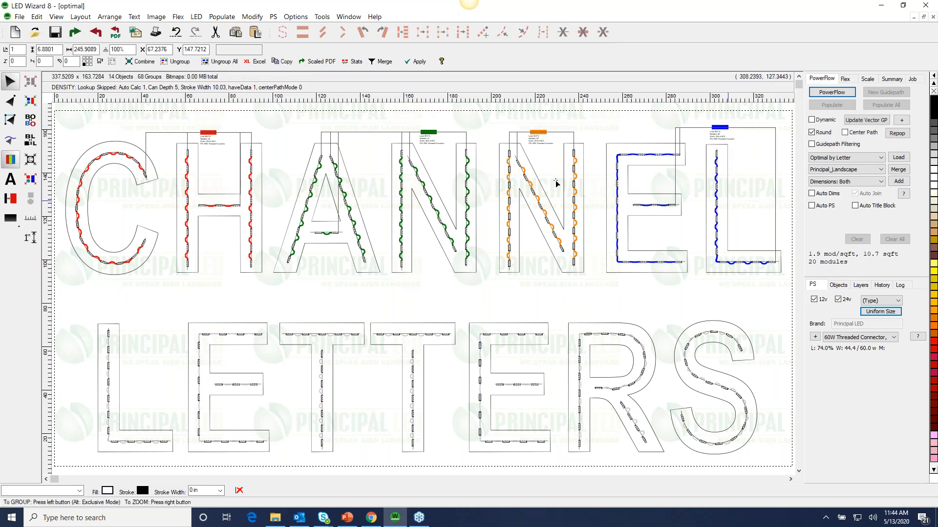
Step: Load power supplies onto the CHANNEL row using the Optimal by Run method
left_click(568, 260)
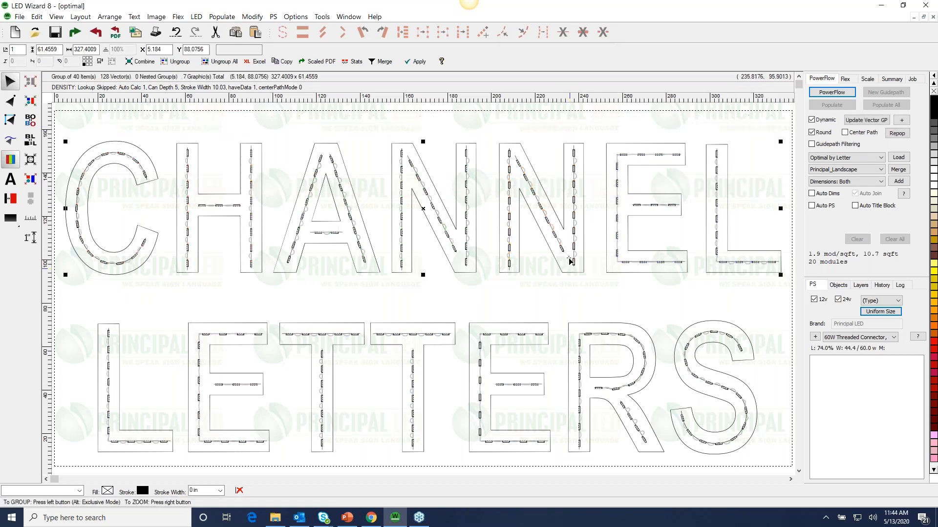
left_click(852, 158)
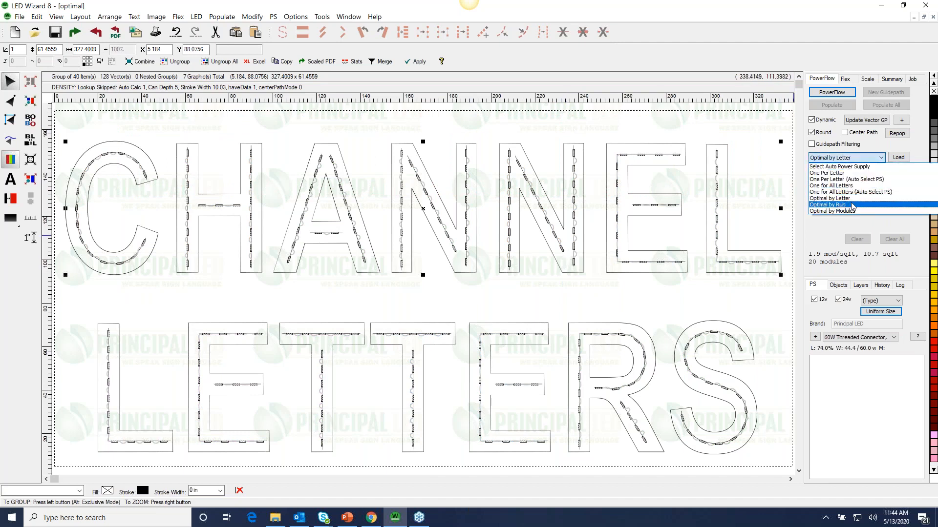
left_click(860, 205)
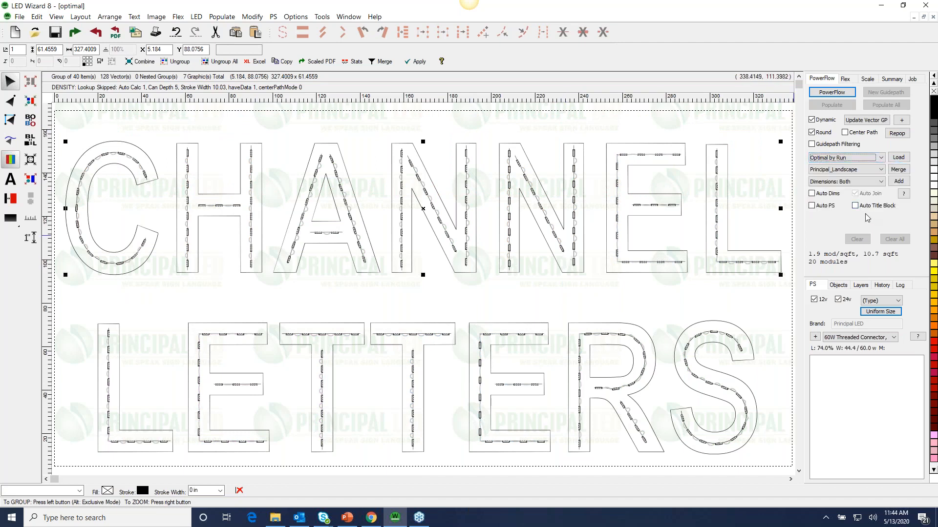
left_click(898, 157)
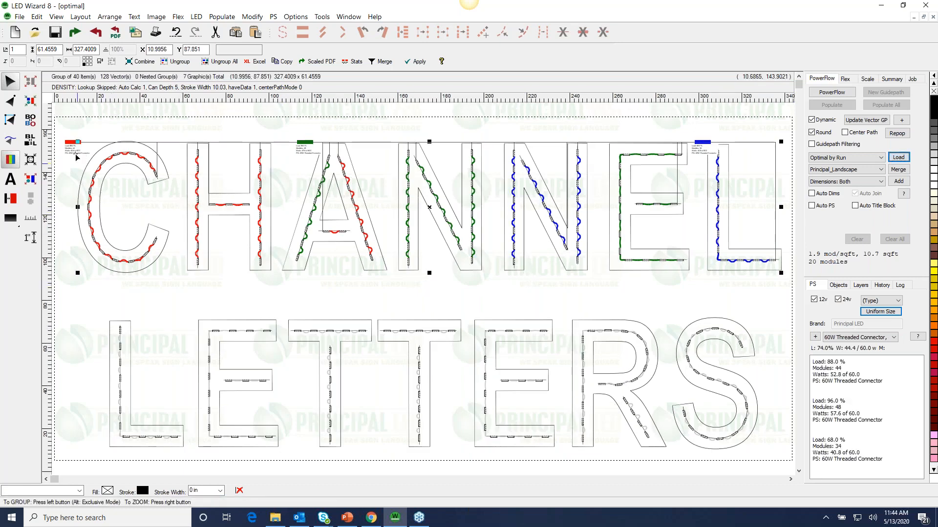
Step: Reposition the three CHANNEL power supplies above the H, the second N and the L, clear of the letters
left_click_drag(77, 154, 233, 148)
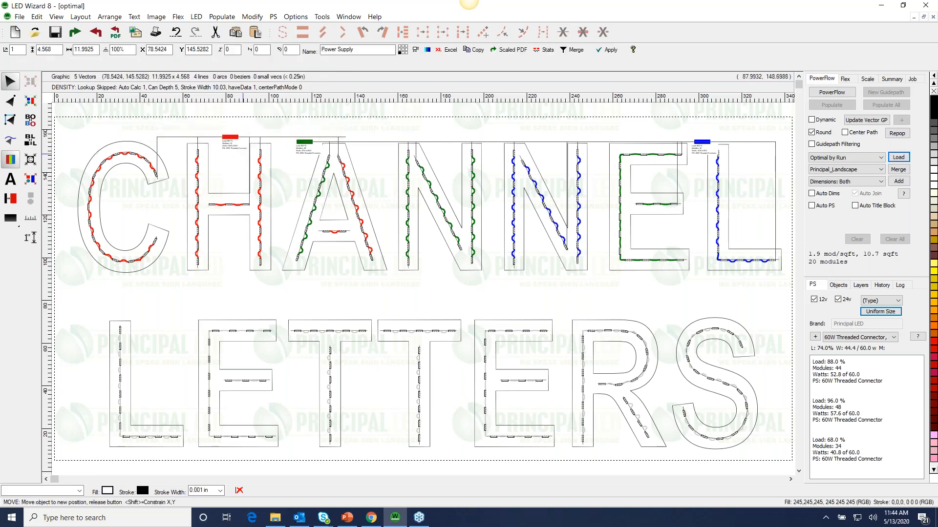
left_click_drag(302, 153, 550, 145)
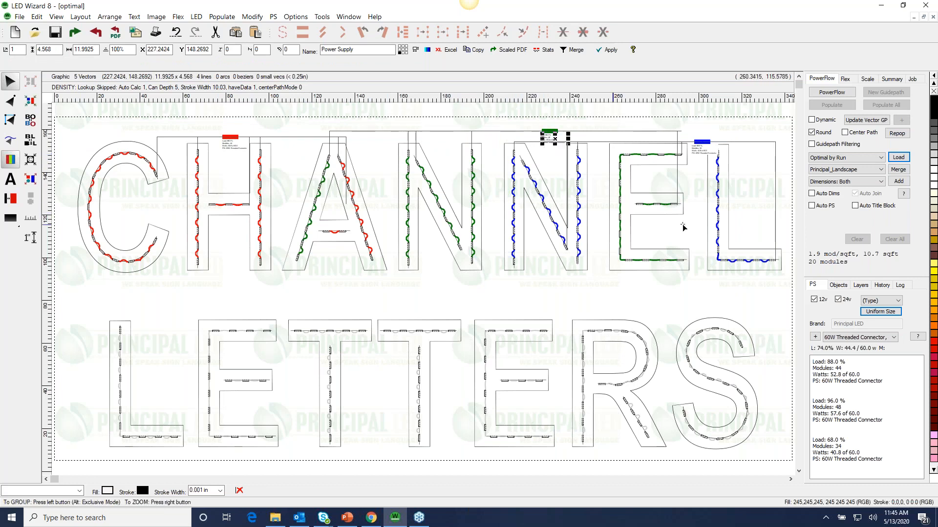
left_click_drag(699, 152, 697, 139)
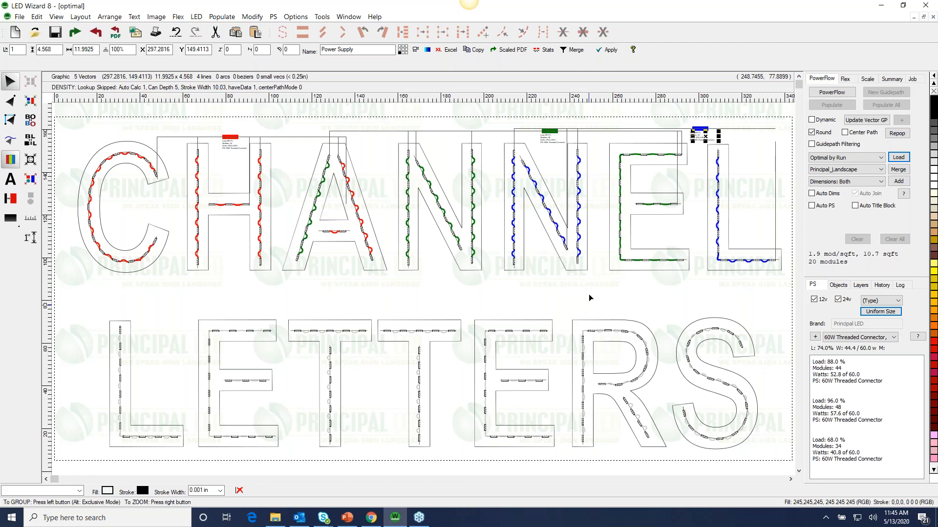
Step: Move the red power supply between the H and A and raise it above the A's other wiring
left_click_drag(243, 136, 297, 143)
left_click_drag(252, 119, 441, 298)
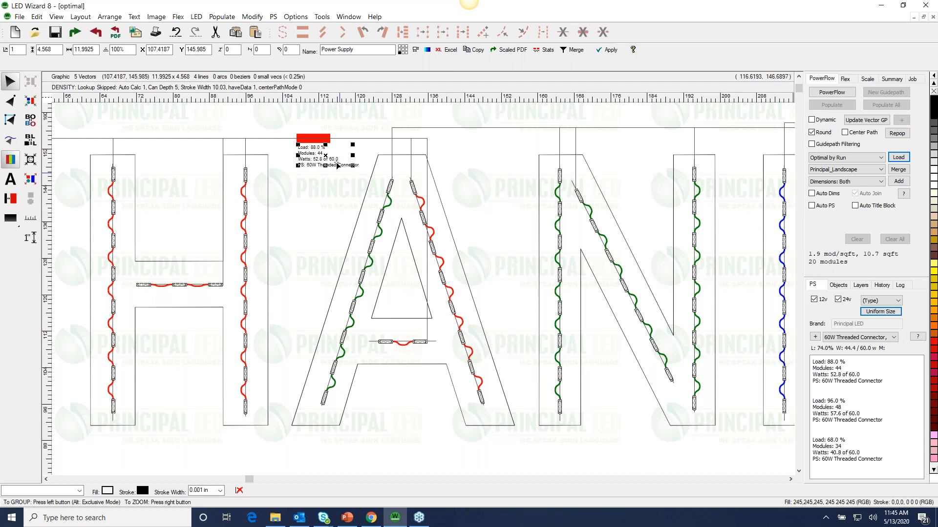
left_click_drag(323, 152, 318, 130)
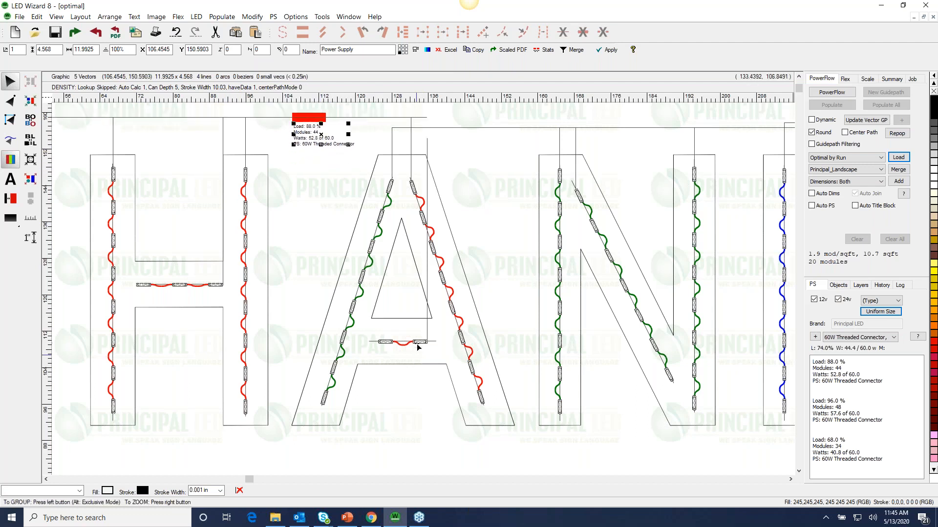
Step: Ungroup the CHANNEL letters and join the bottom of the H's left vertical run to the left end of its crossbar run
left_click(250, 289)
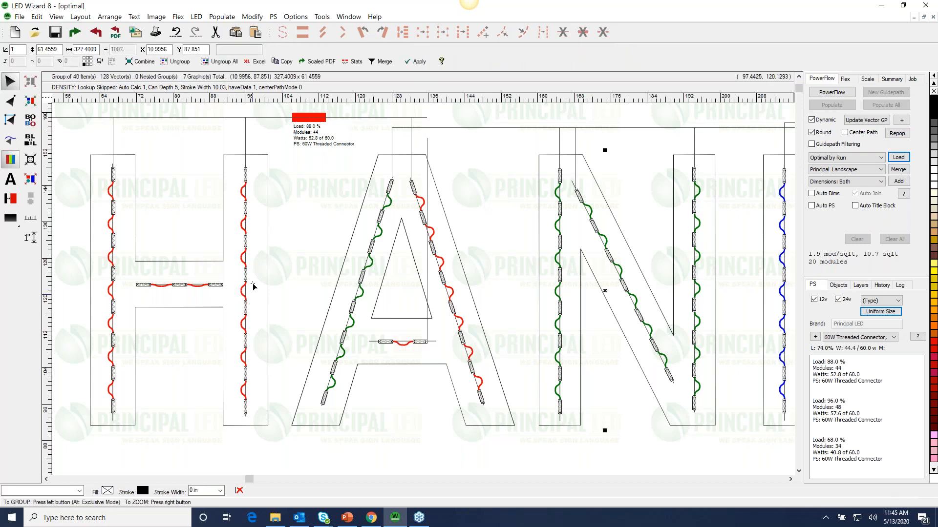
left_click(180, 62)
left_click(233, 146)
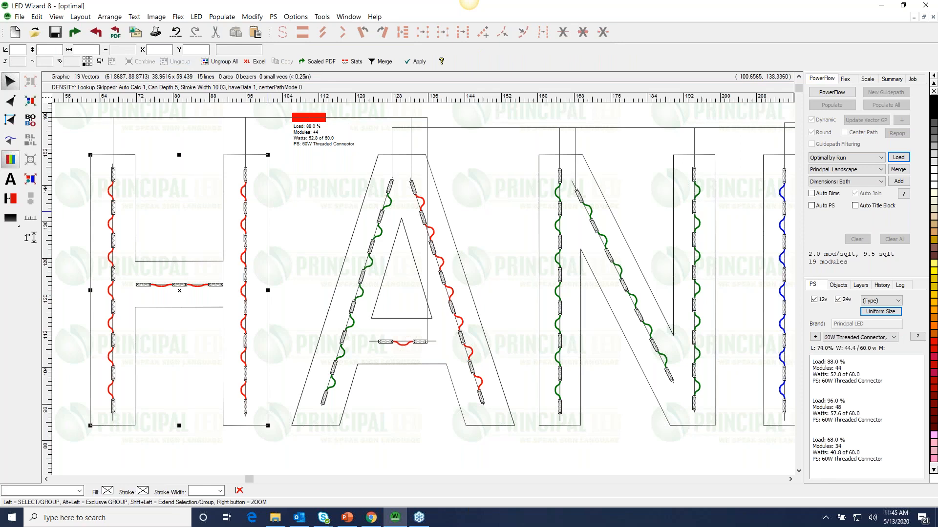
left_click(816, 92)
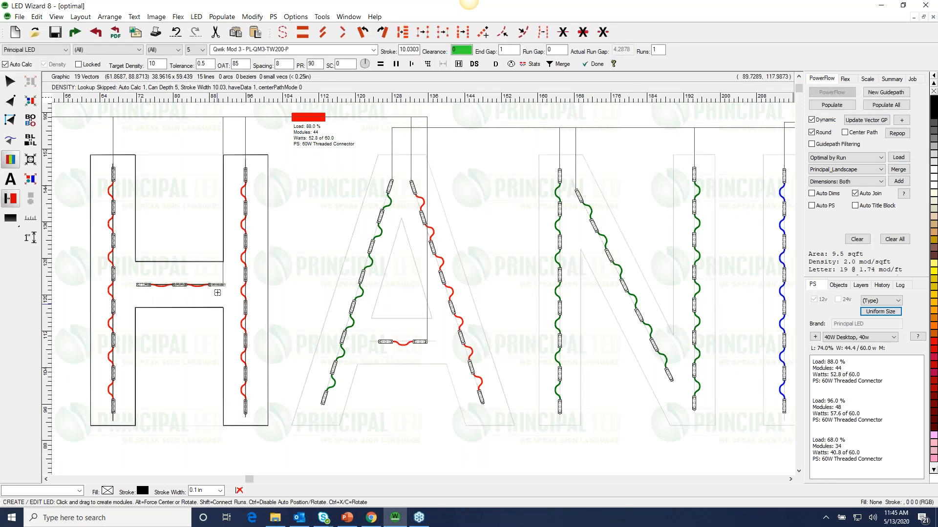
left_click(114, 409)
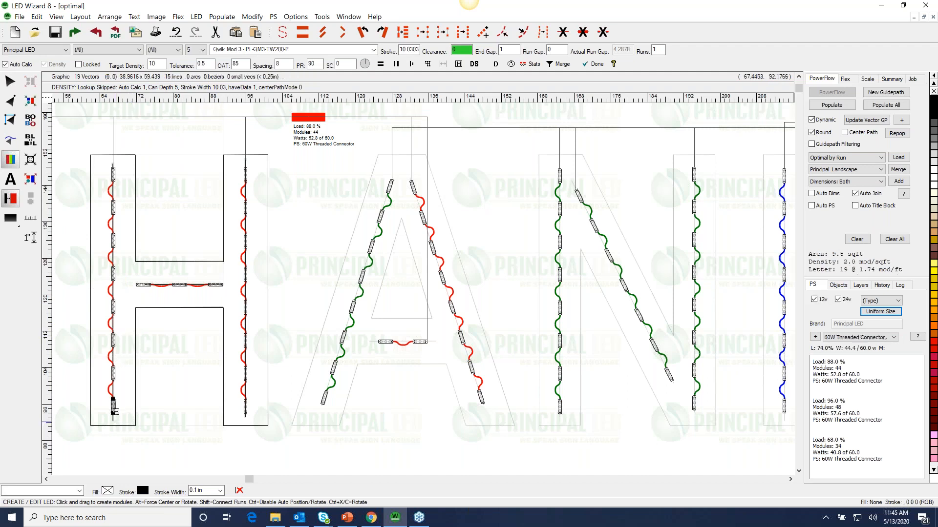
left_click(143, 284, "shift")
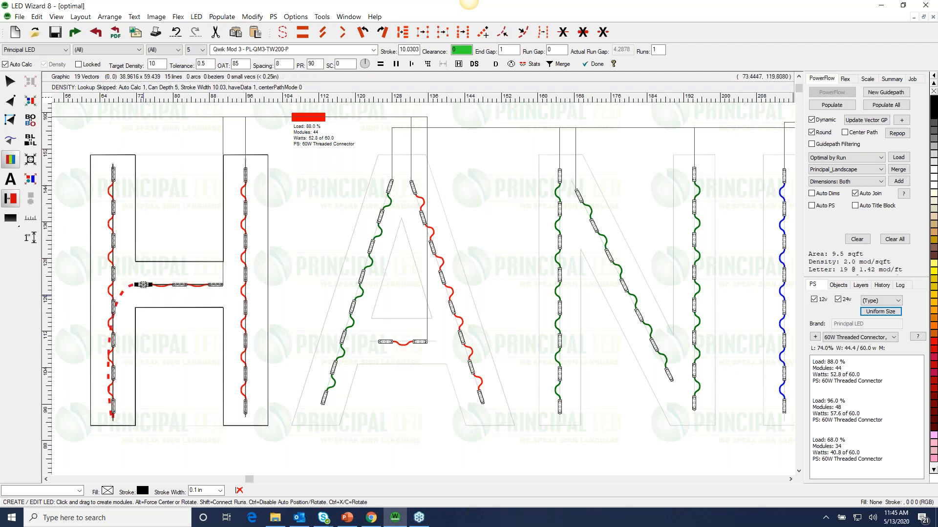
scroll(167, 362, "up", 2)
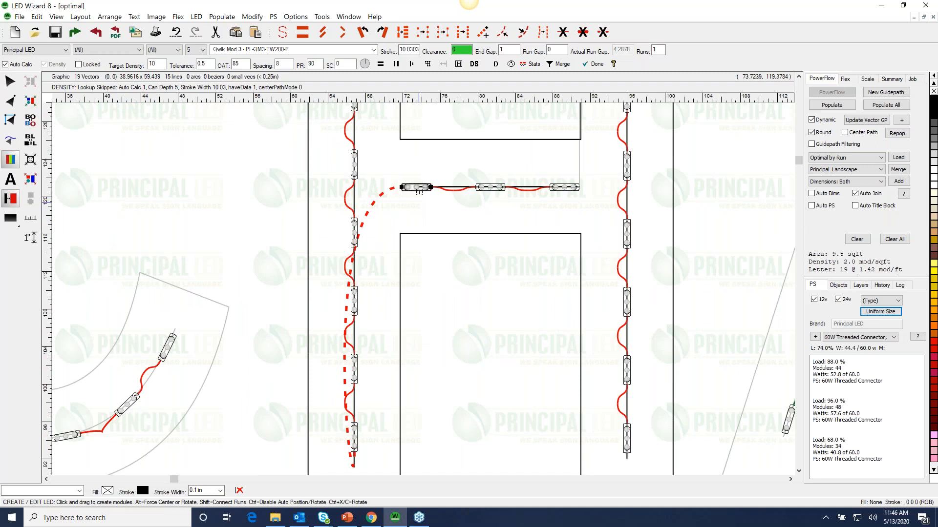
right_click(431, 204)
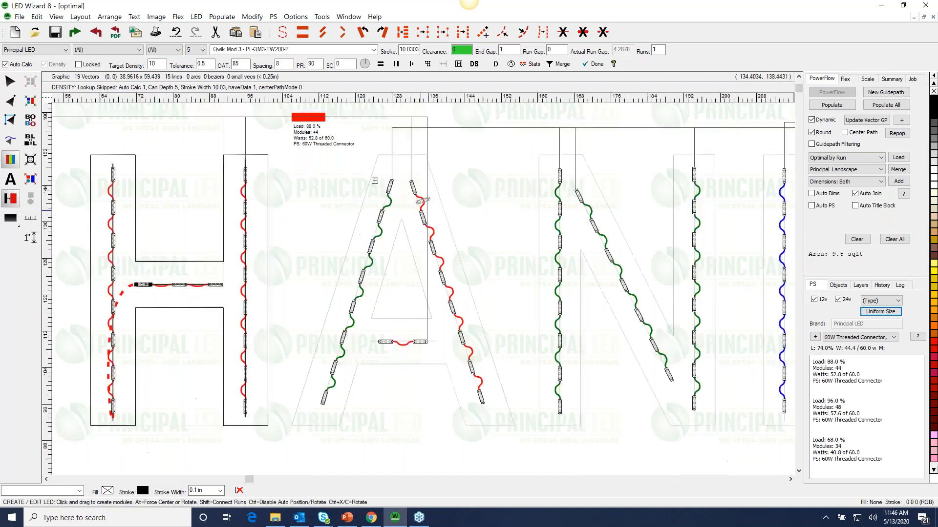
Step: Join the right end of the H's crossbar run to the bottom of its right vertical run and leave LED editing
left_click_drag(183, 256, 337, 497)
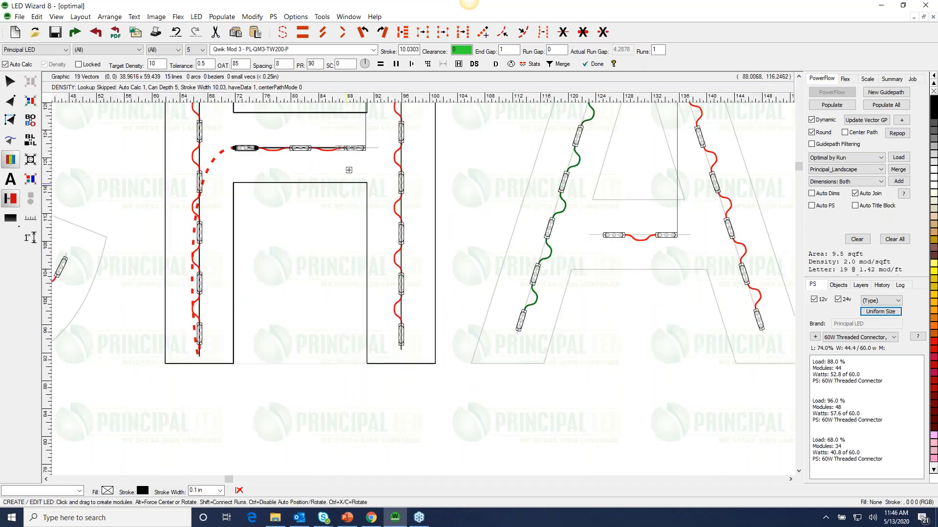
left_click(355, 150)
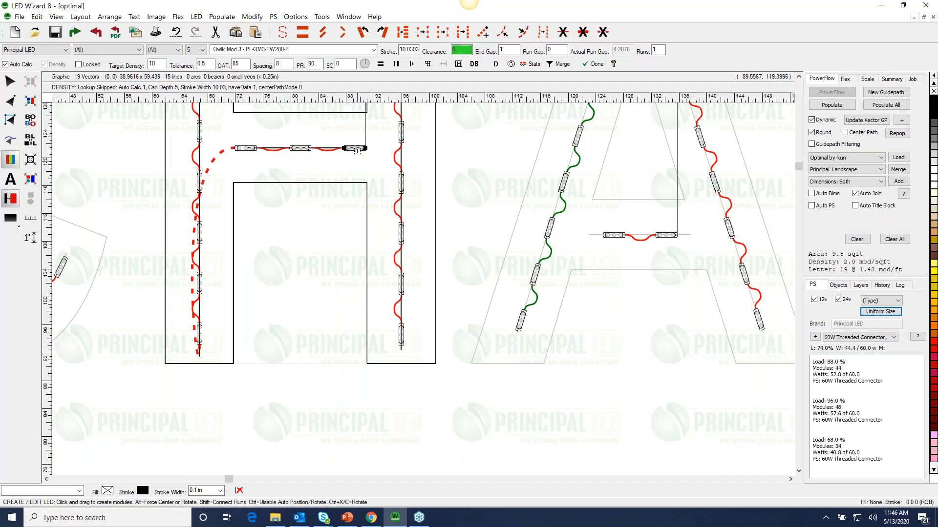
left_click(404, 336, "shift")
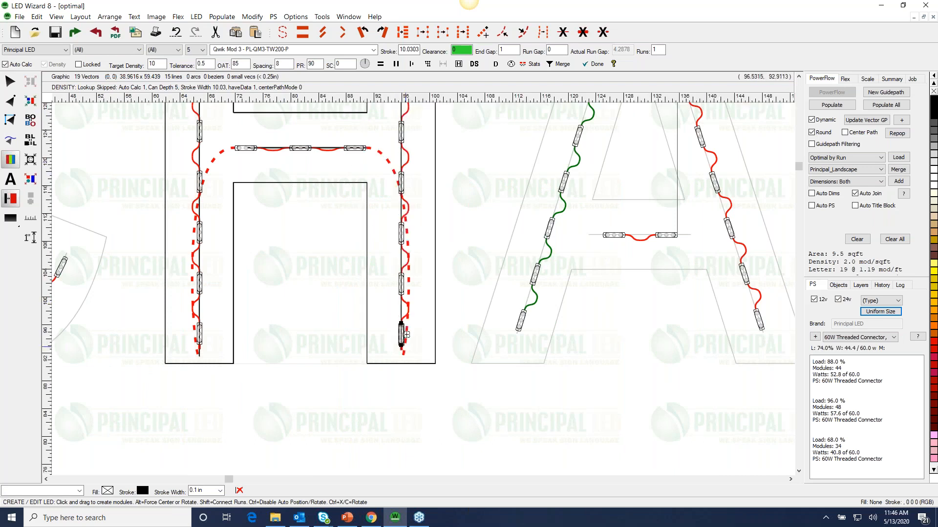
right_click(363, 352)
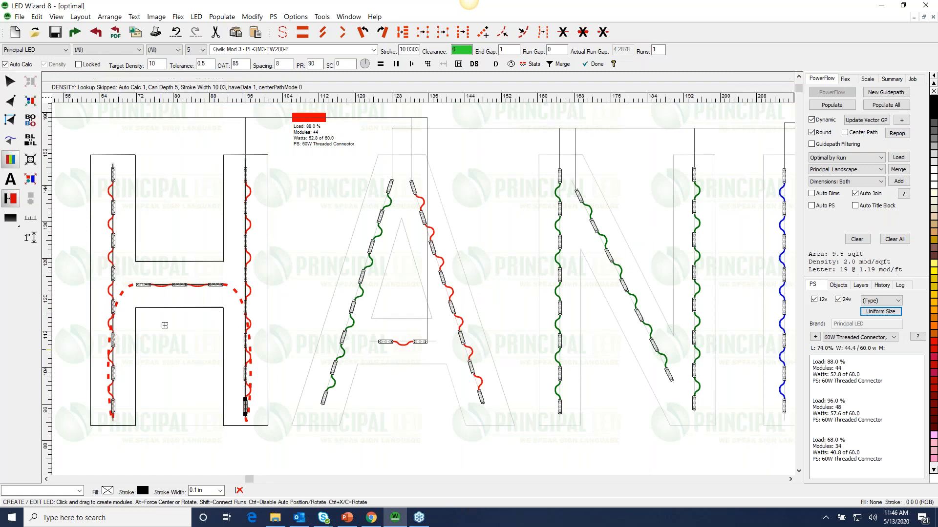
left_click(17, 84)
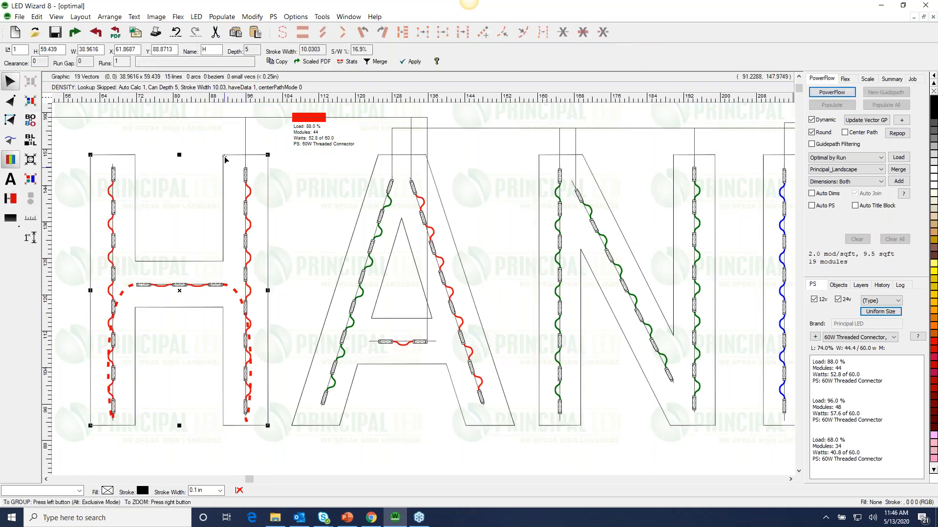
Step: Reposition the red power supply above the gap between the H and the A
right_click(250, 297)
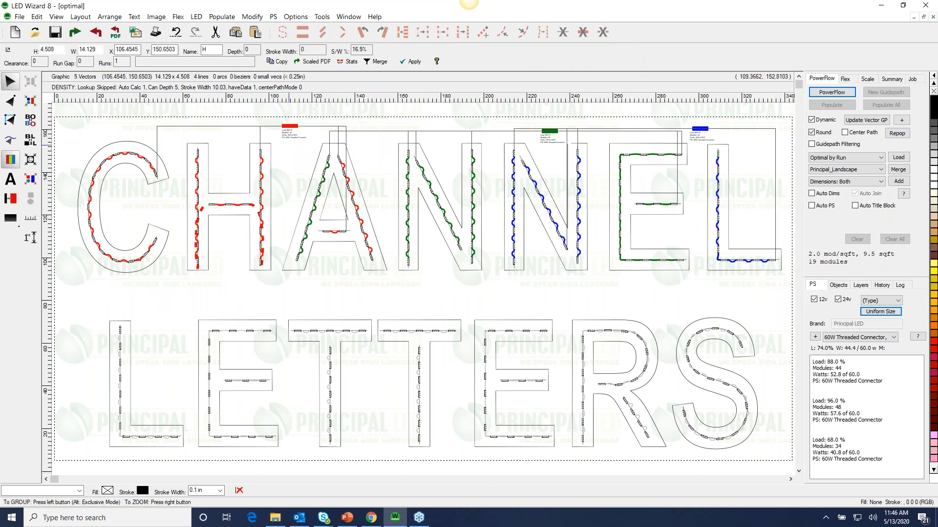
left_click(288, 128)
right_click(306, 124)
right_click(591, 256)
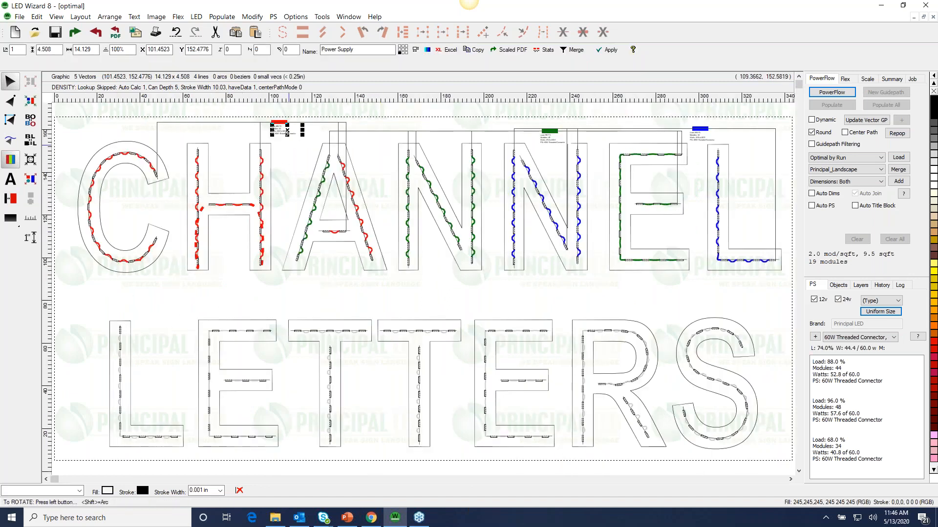
left_click_drag(287, 132, 292, 136)
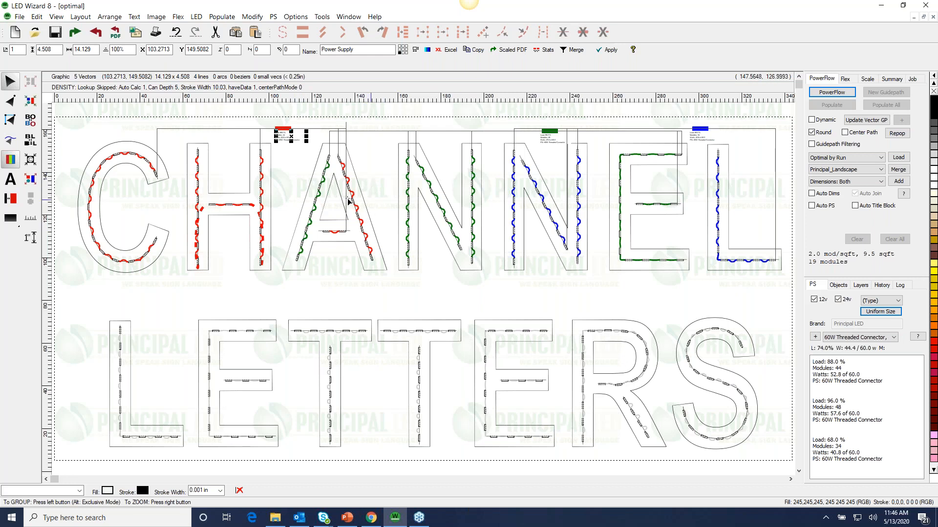
Step: Delete the three CHANNEL power supplies and reload the whole row using the Optimal by Modules method
left_click_drag(227, 112, 760, 170)
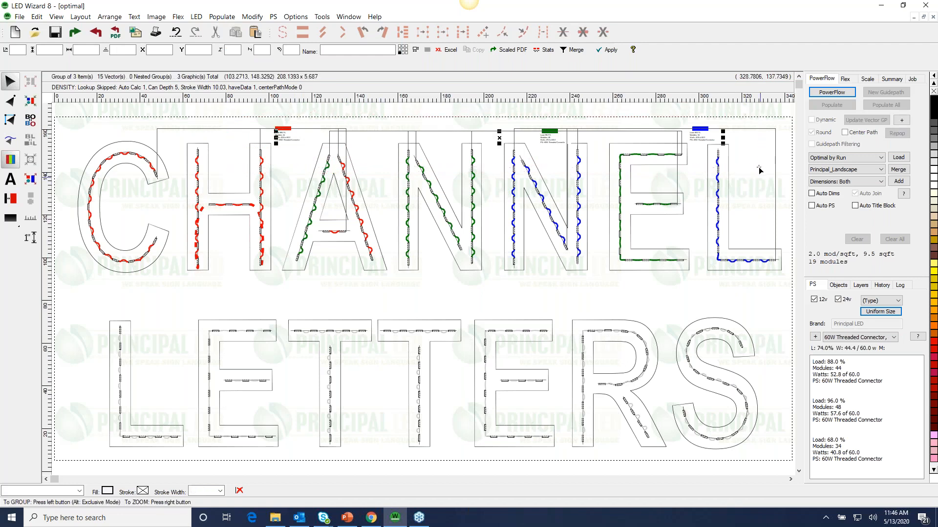
key("Delete")
left_click_drag(65, 122, 814, 288)
left_click(846, 158)
left_click(855, 211)
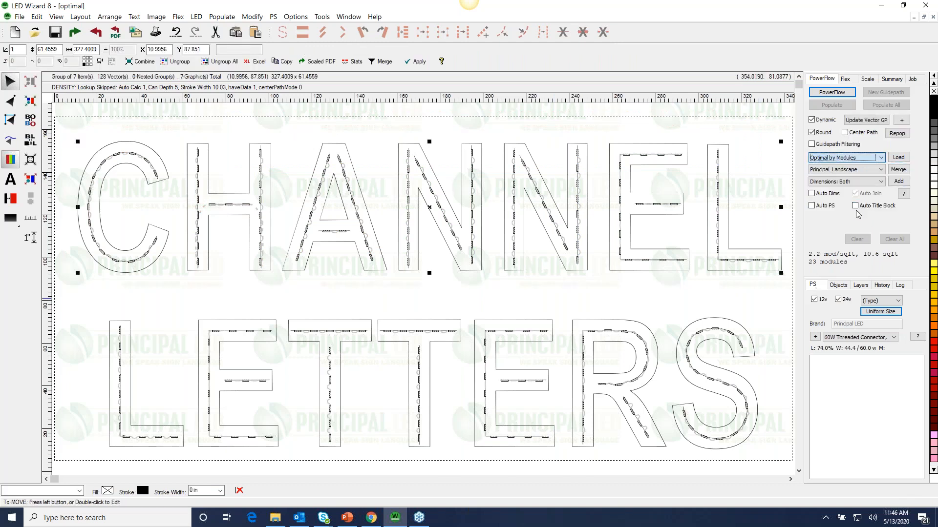
left_click(895, 160)
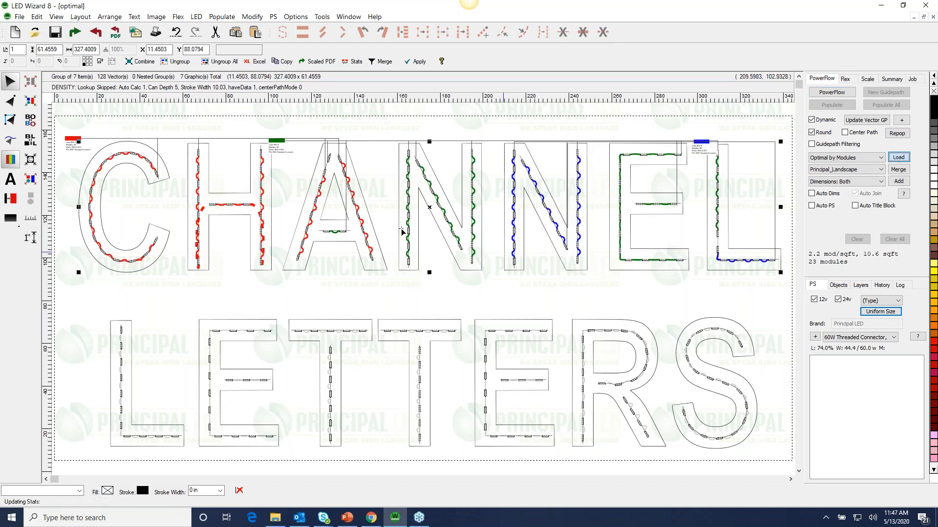
Step: Move the red power supply from beside the C to above the H
left_click_drag(54, 114, 148, 203)
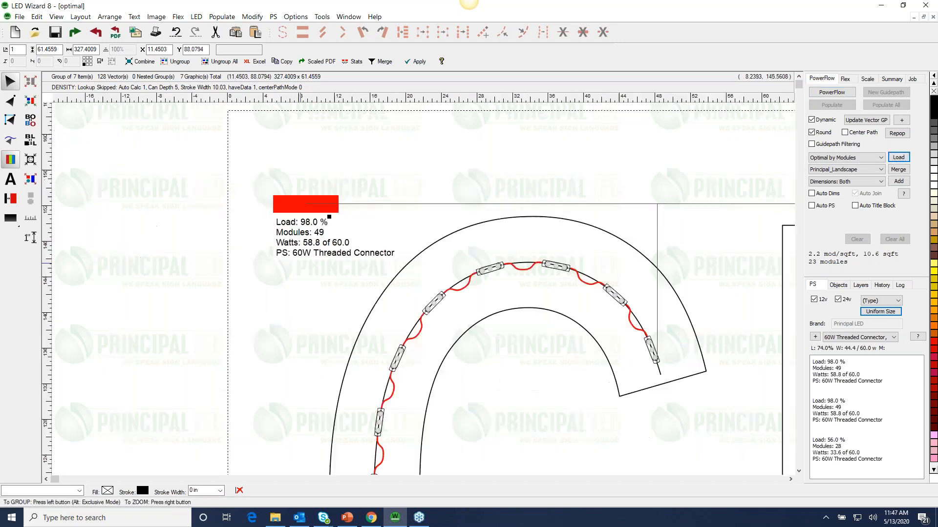
left_click_drag(348, 231, 730, 192)
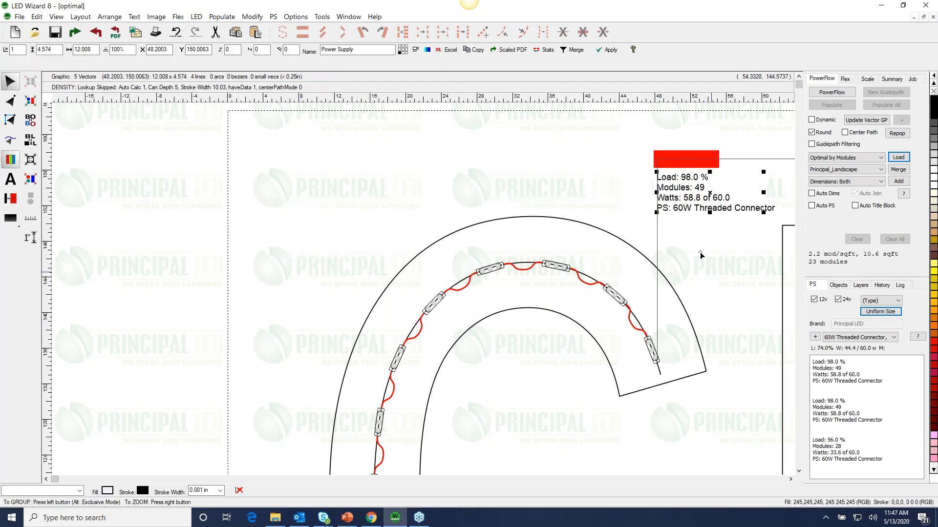
left_click(701, 255)
right_click(693, 232)
right_click(694, 232)
left_click(170, 138)
left_click_drag(170, 138, 206, 140)
Step: Move the green power supply above the first N and raise the blue one between the E and L clear of the other wiring
left_click_drag(273, 146, 431, 141)
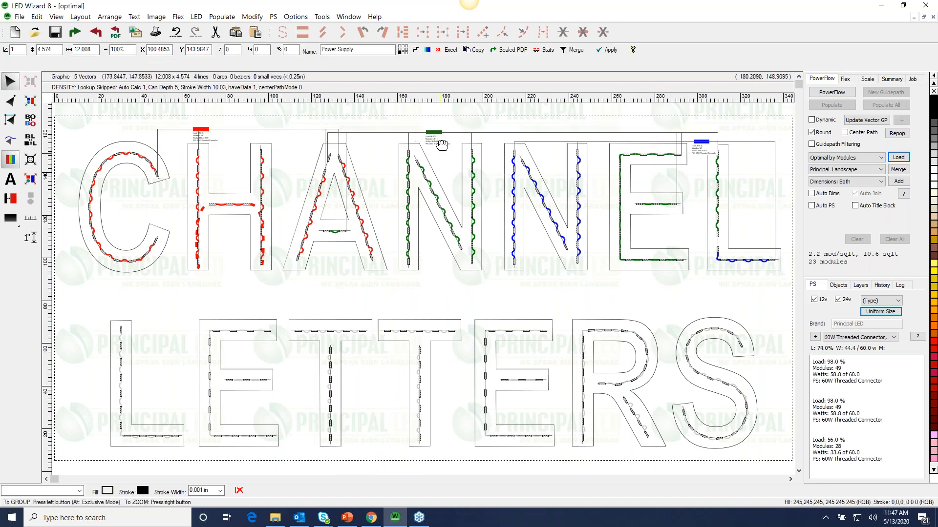
right_click(456, 156)
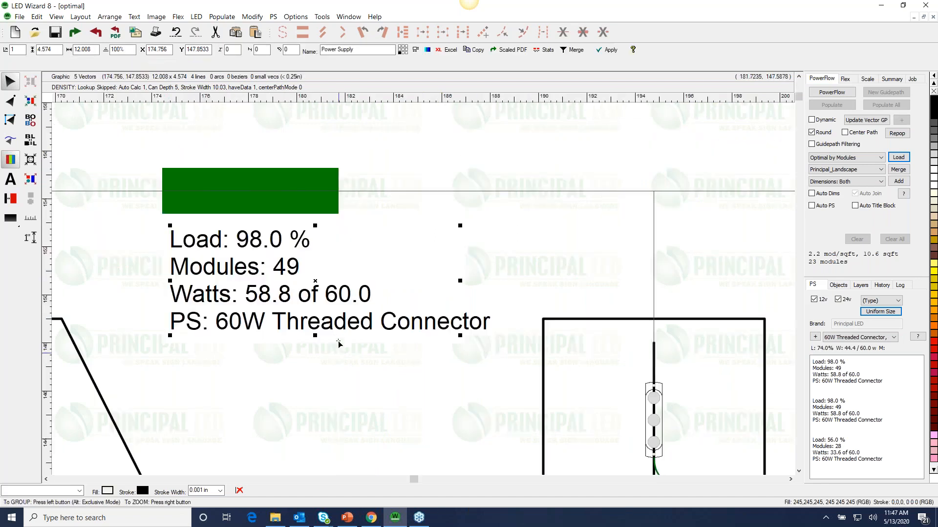
right_click(345, 288)
right_click(623, 181)
left_click_drag(461, 250, 442, 180)
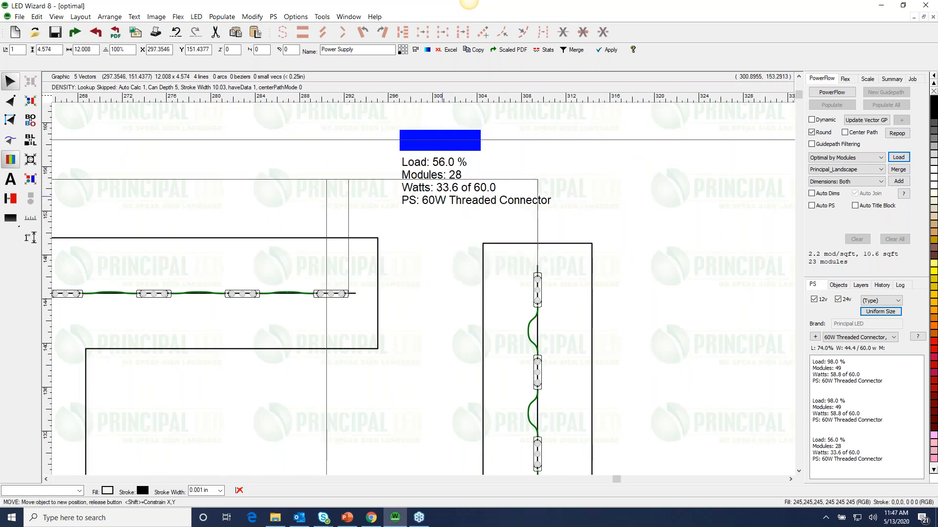
right_click(625, 288)
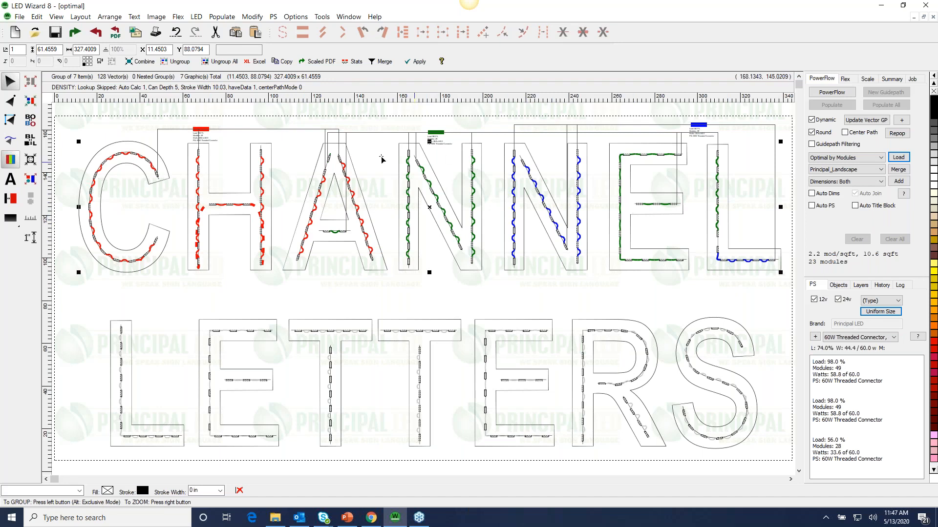
Step: Load power supplies onto the LETTERS row using the Optimal by Modules method
mouse_move(180, 122)
left_mouse_down()
mouse_move(233, 137)
mouse_move(519, 152)
left_mouse_up()
left_click(597, 434)
left_click(555, 448)
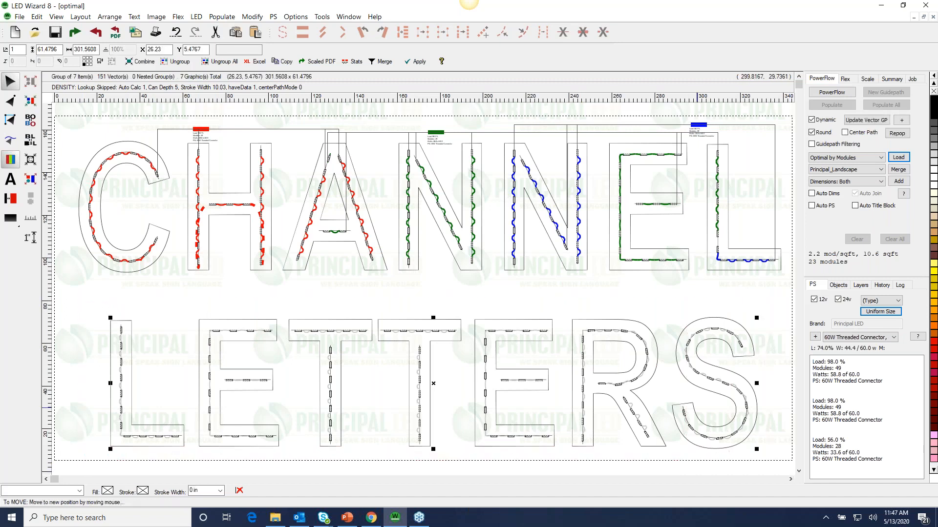
left_click(898, 157)
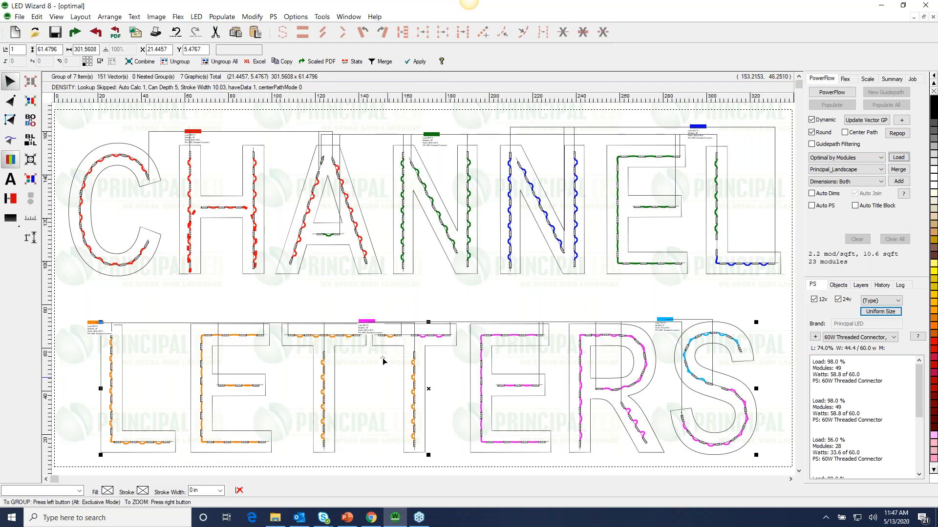
Step: Examine how the modules of the second T and the S are split between power supplies, and the light-blue supply's load
left_click_drag(324, 300, 475, 375)
right_click(481, 306)
left_click_drag(633, 323, 777, 406)
right_click(292, 160)
left_click_drag(634, 298, 782, 403)
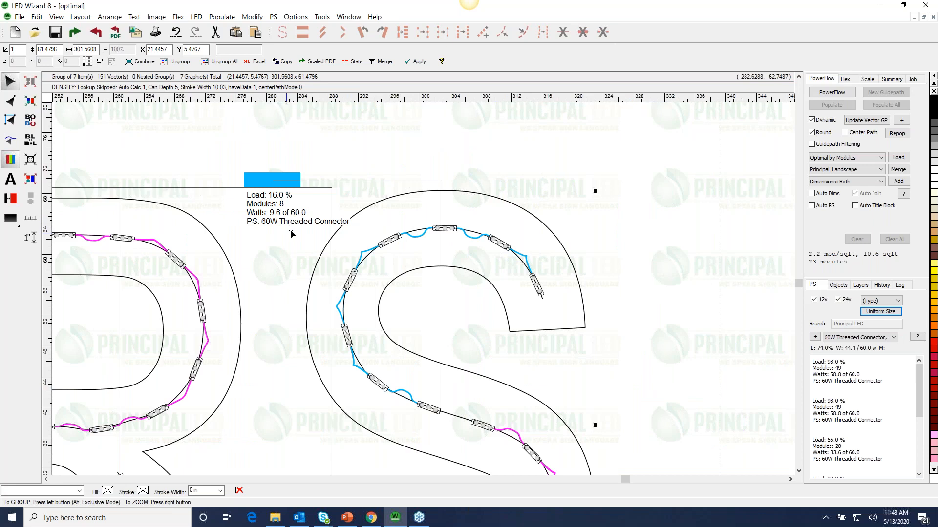
right_click(487, 364)
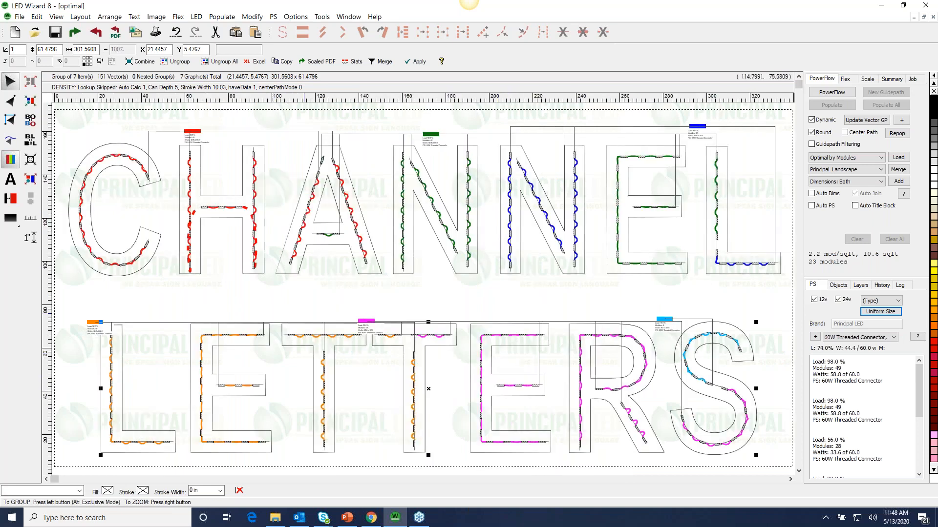
left_click_drag(306, 303, 460, 374)
right_click(408, 345)
Step: Move the orange power supply between the L and first E, and the magenta one above the gap between the second T and second E
left_click_drag(95, 334, 175, 329)
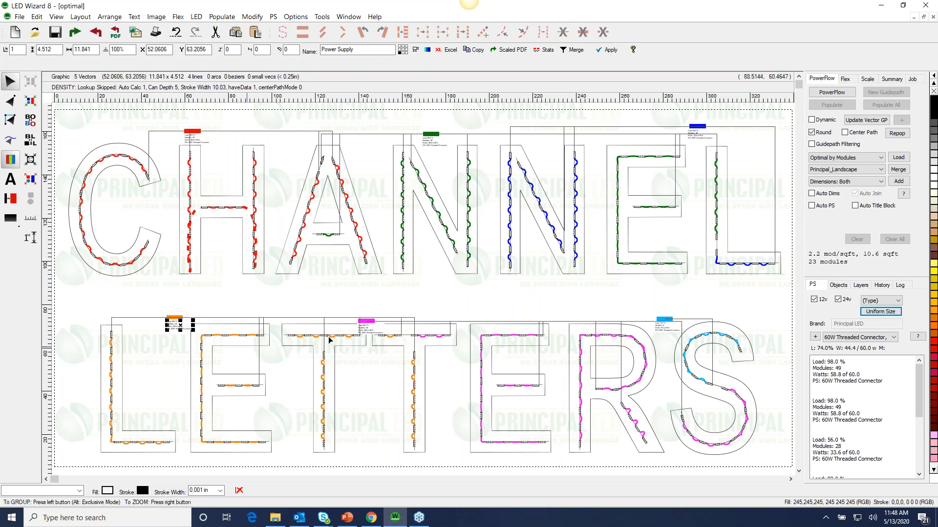
left_click_drag(367, 330, 368, 332)
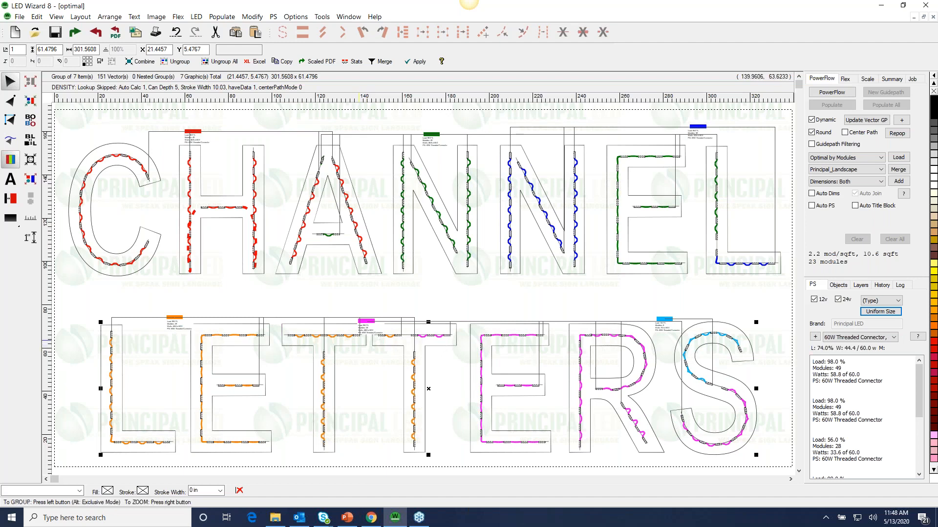
right_click(419, 342)
left_click(236, 259)
left_click(237, 259)
left_click_drag(215, 247, 604, 190)
right_click(606, 298)
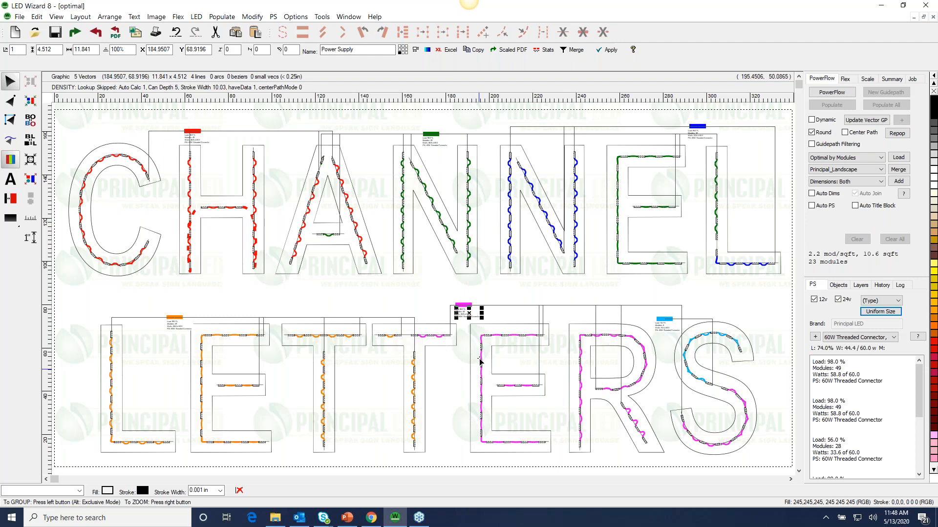
mouse_move(518, 344)
left_mouse_down()
mouse_move(430, 285)
mouse_move(513, 351)
left_mouse_up()
left_click(271, 171)
right_click(342, 266)
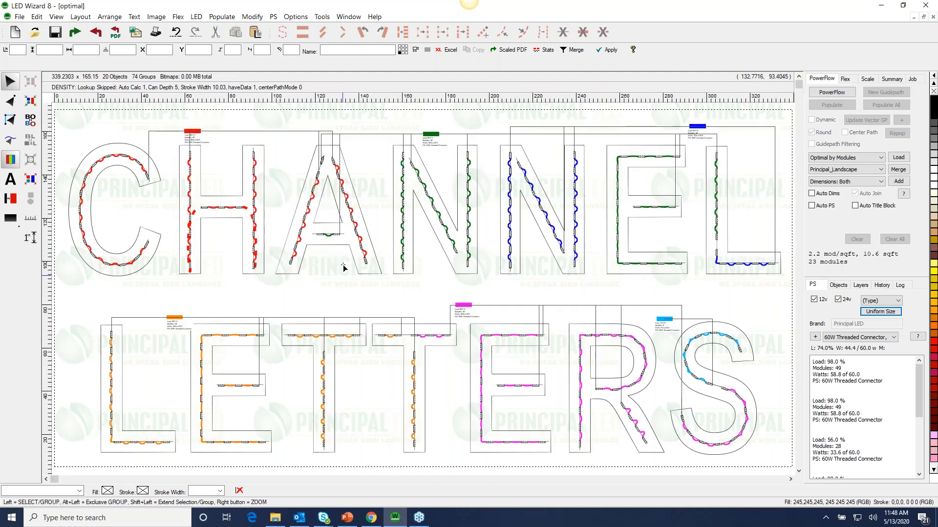
Step: Reselect the Optimal by Modules loading method and delete all power supplies from the LETTERS row
left_click(840, 158)
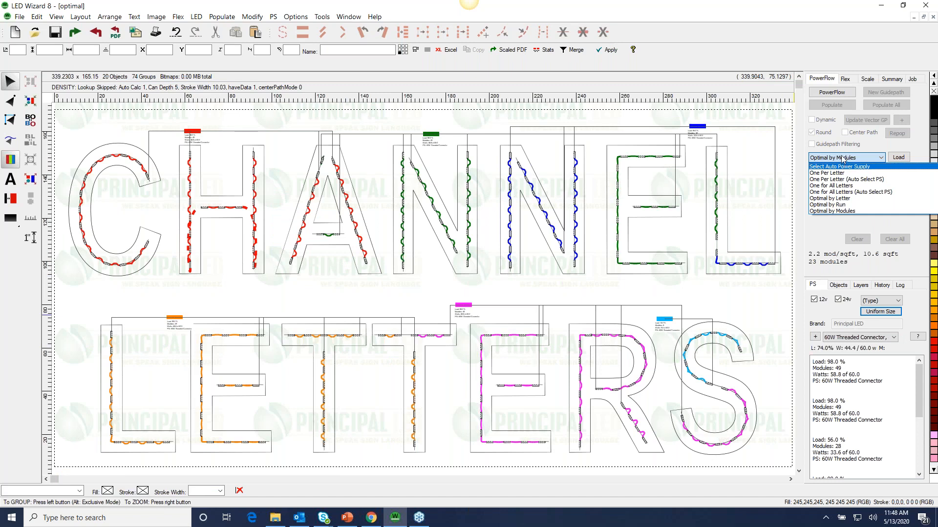
left_click(843, 211)
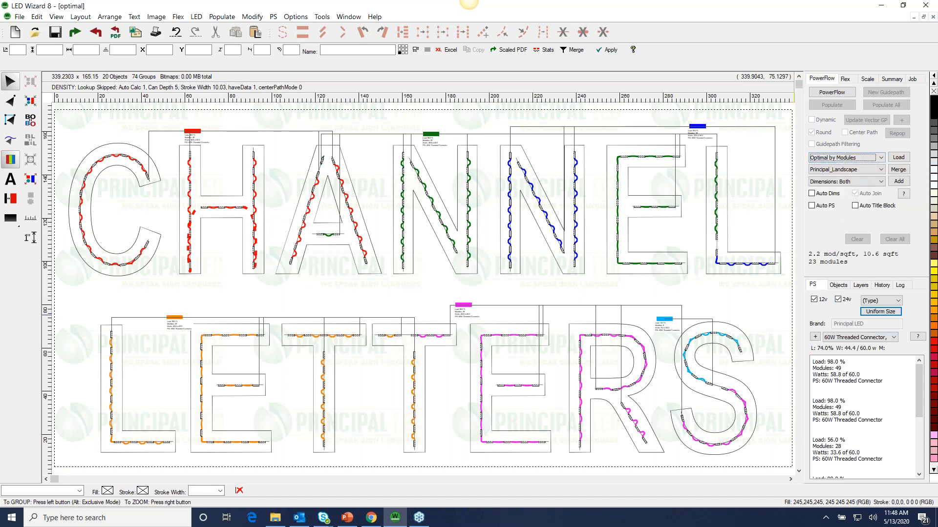
left_click_drag(141, 293, 754, 376)
key("Delete")
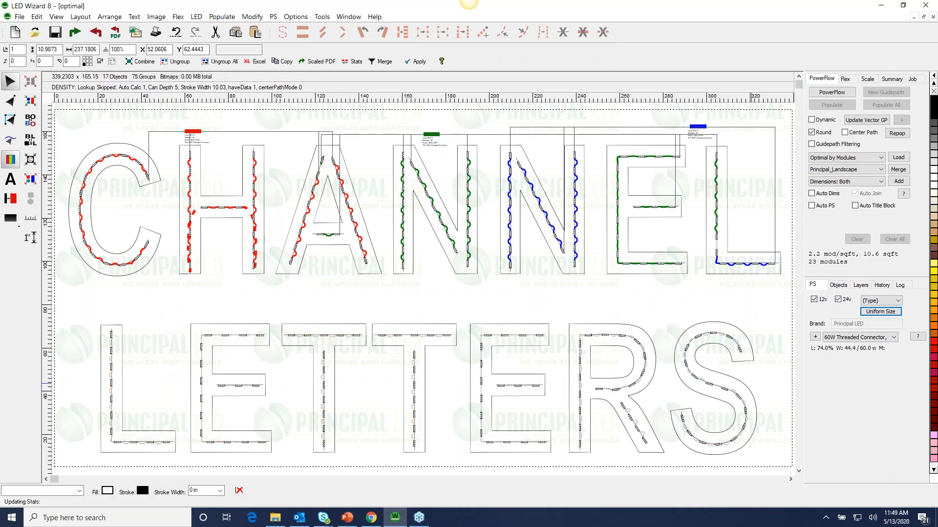
Step: Delete all power supplies and their wiring from the CHANNEL row
left_click_drag(136, 113, 787, 200)
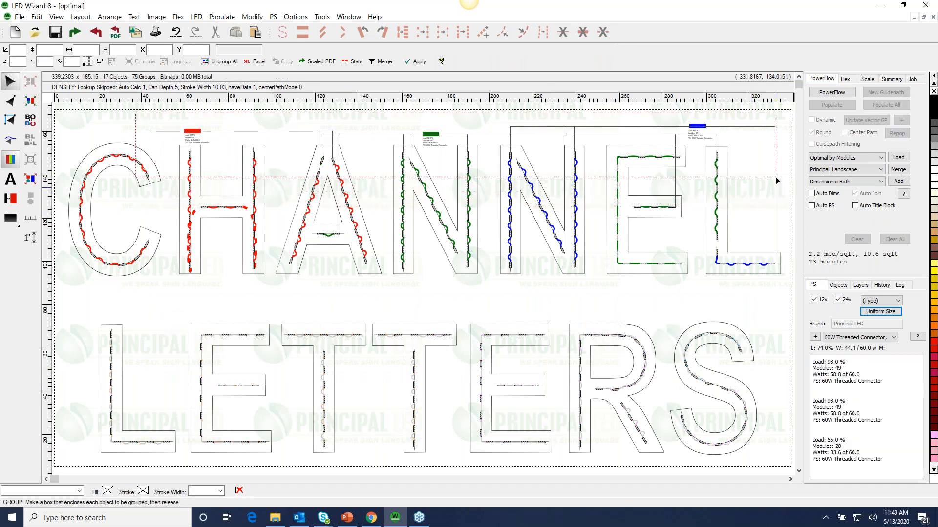
key("Delete")
Step: Open the LETTERS row in PowerFlow and place a Plastic Universal 60W power supply between the L and first E, above the row
left_click(539, 347)
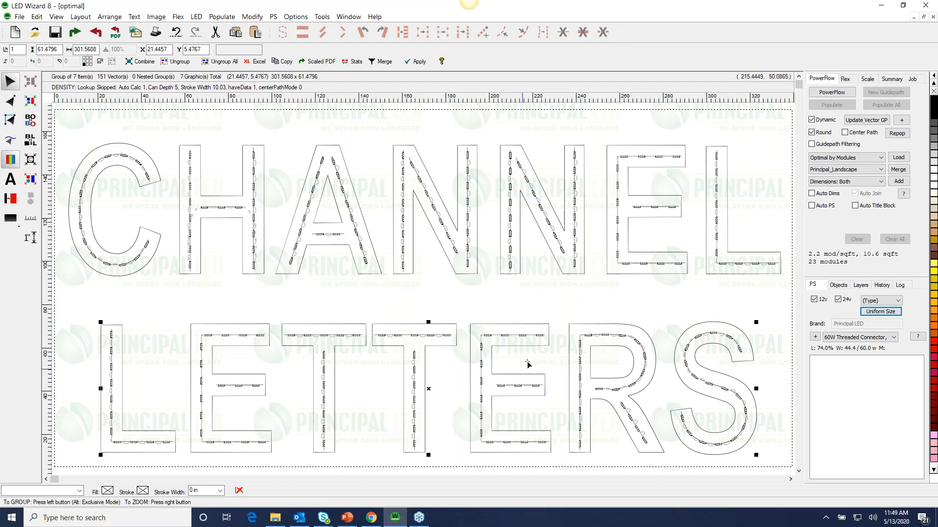
left_click(831, 92)
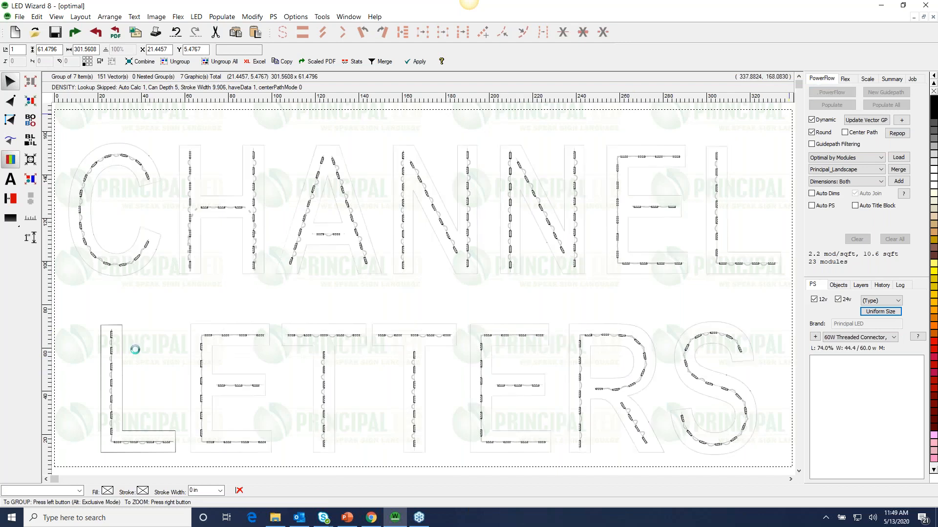
left_click(111, 345)
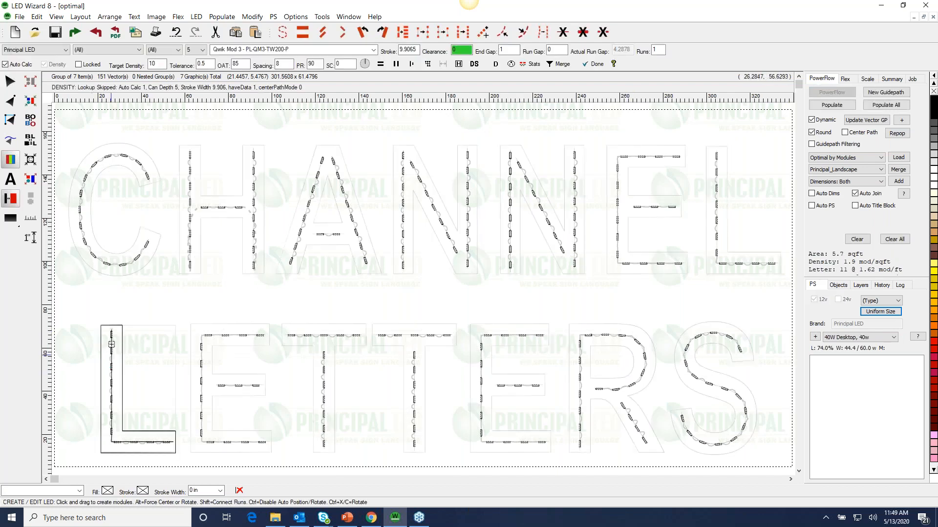
left_click(860, 337)
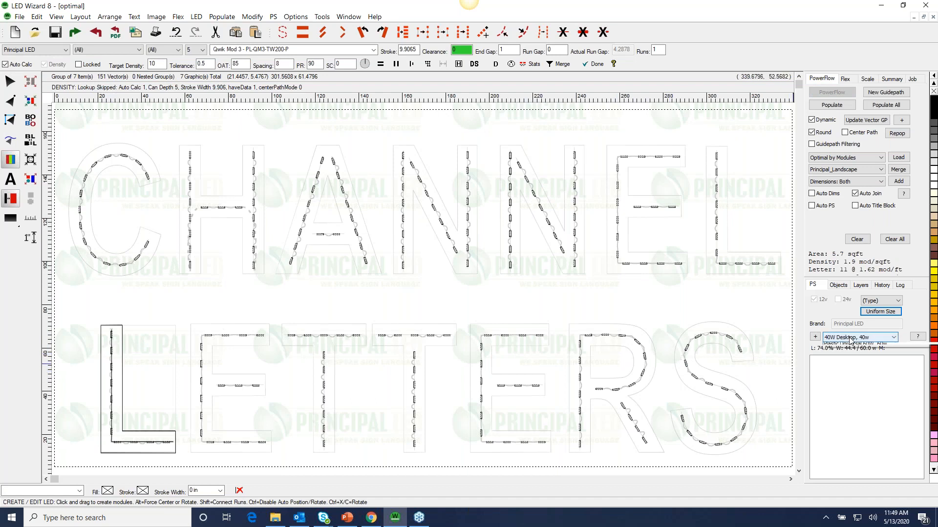
left_click(853, 366)
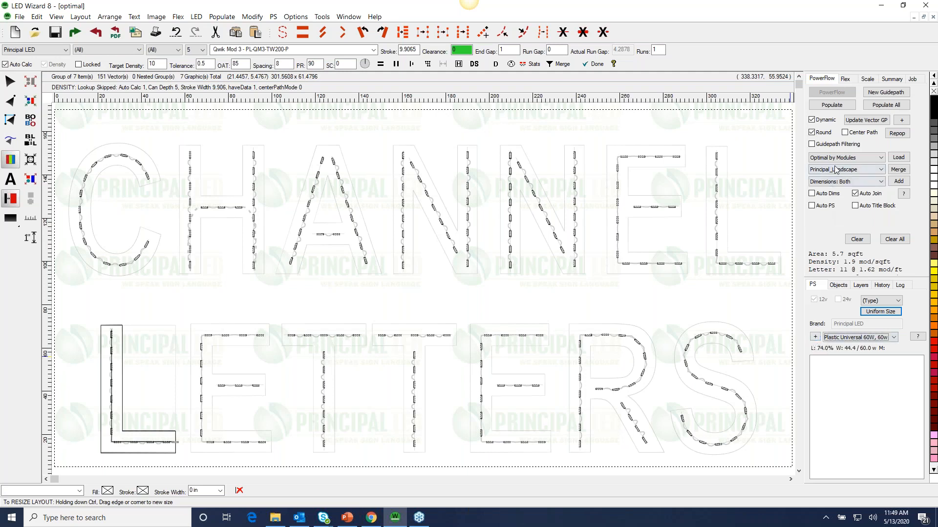
left_click(815, 337)
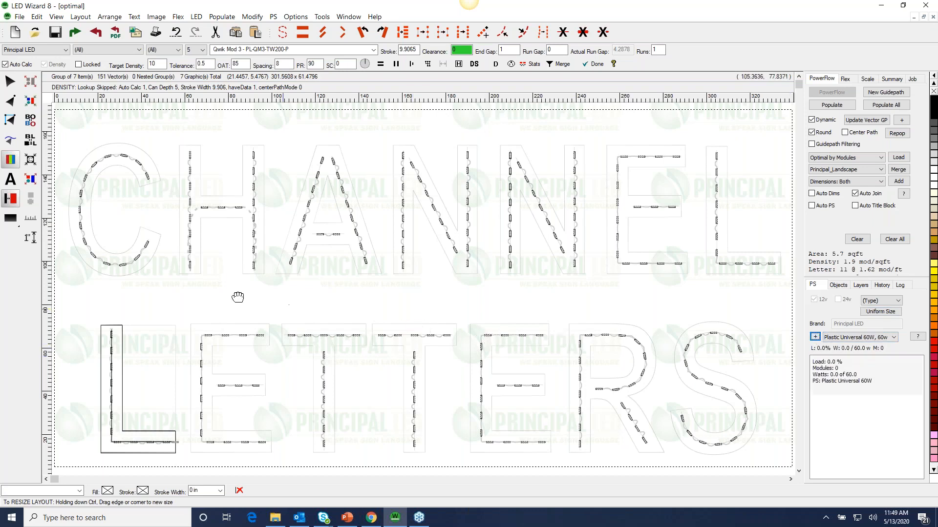
left_click(168, 302)
Step: Load the L's modules onto the red power supply and move the supply slightly down toward the L
left_click_drag(85, 277, 281, 382)
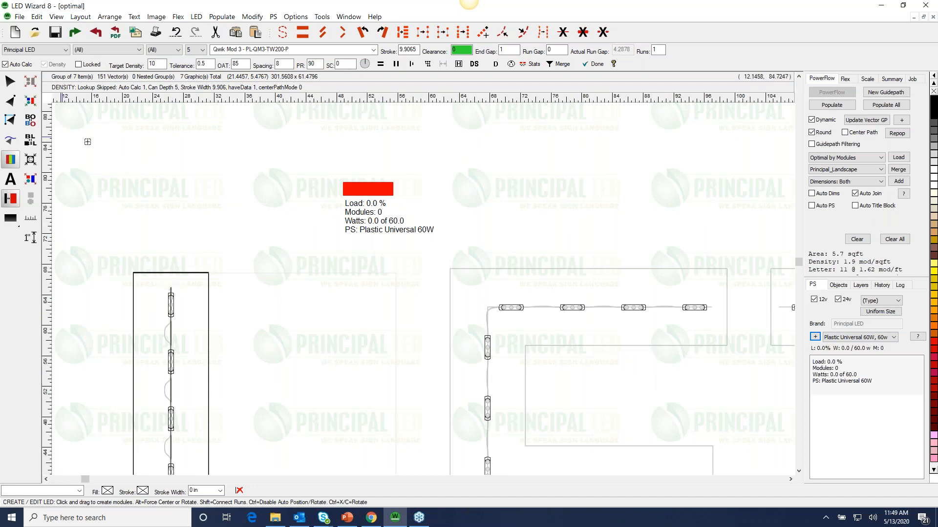
key("z")
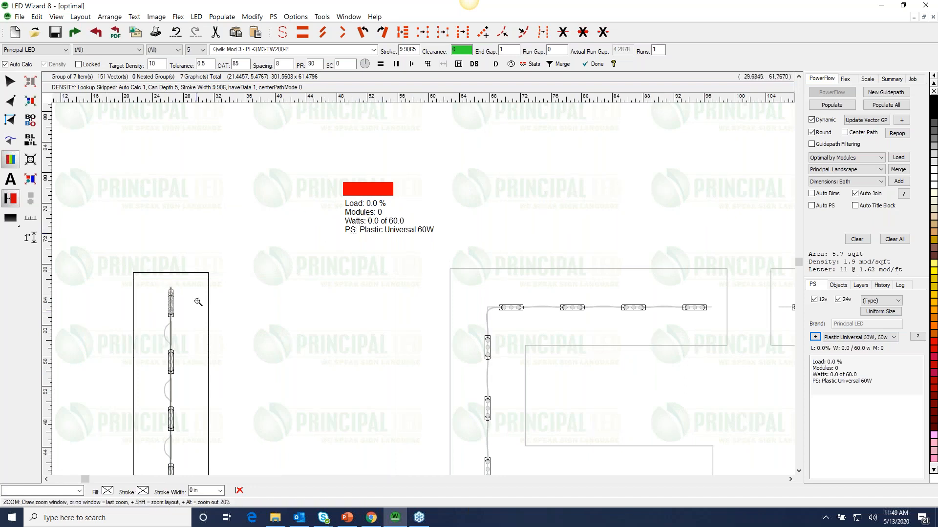
left_click(199, 302)
key("z")
left_click_drag(82, 280, 248, 466)
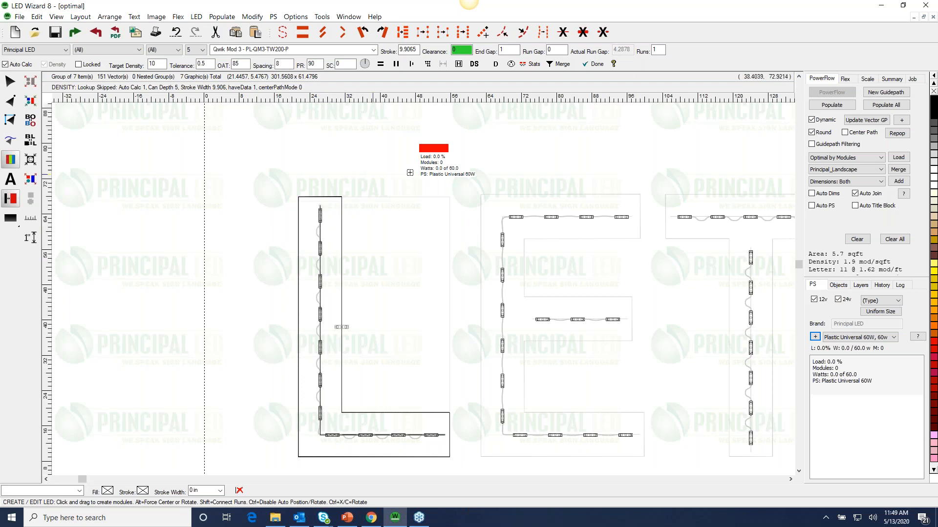
left_click(320, 205)
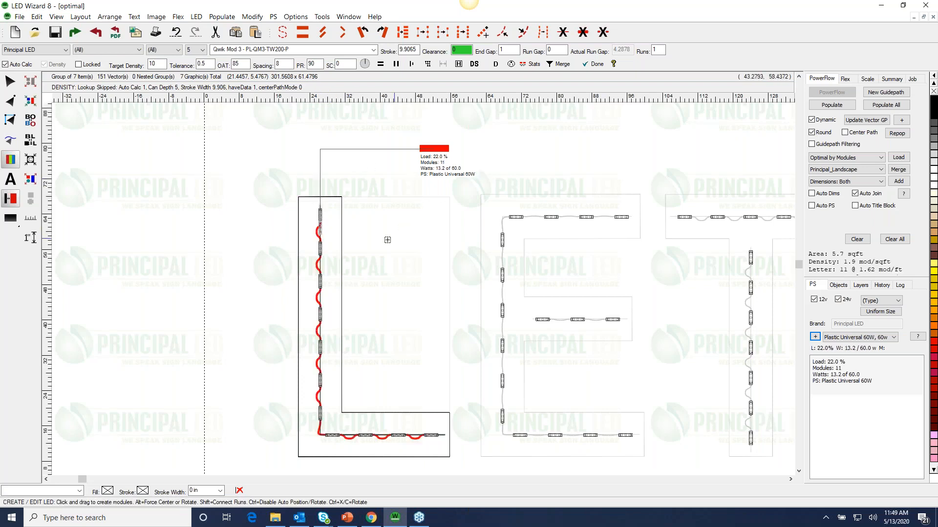
left_click_drag(439, 169, 421, 189)
Step: Load the modules of the first E and the first T onto the red power supply
left_click(507, 247)
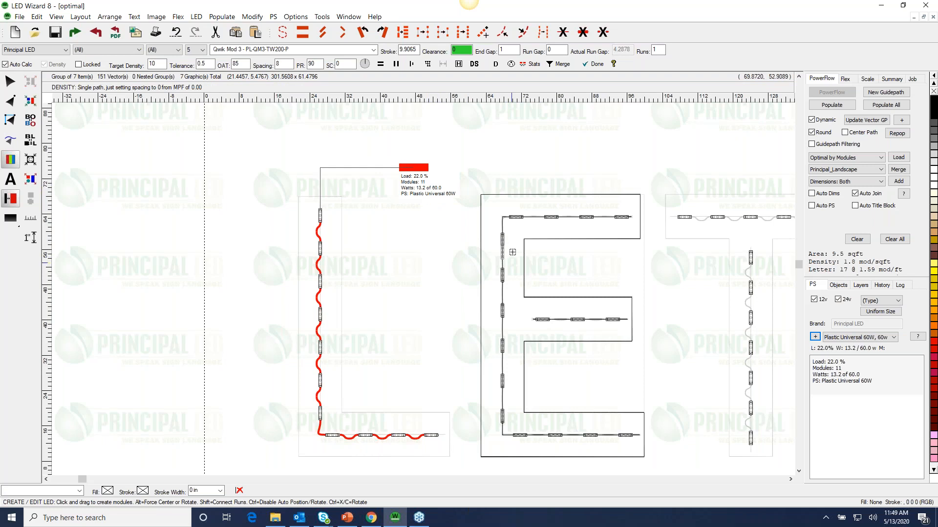
key("ctrl+l")
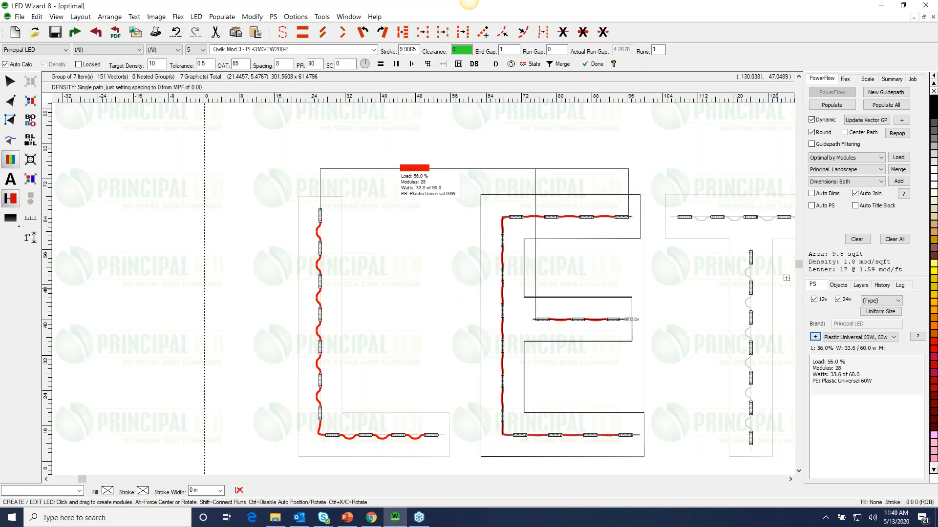
left_click(753, 271)
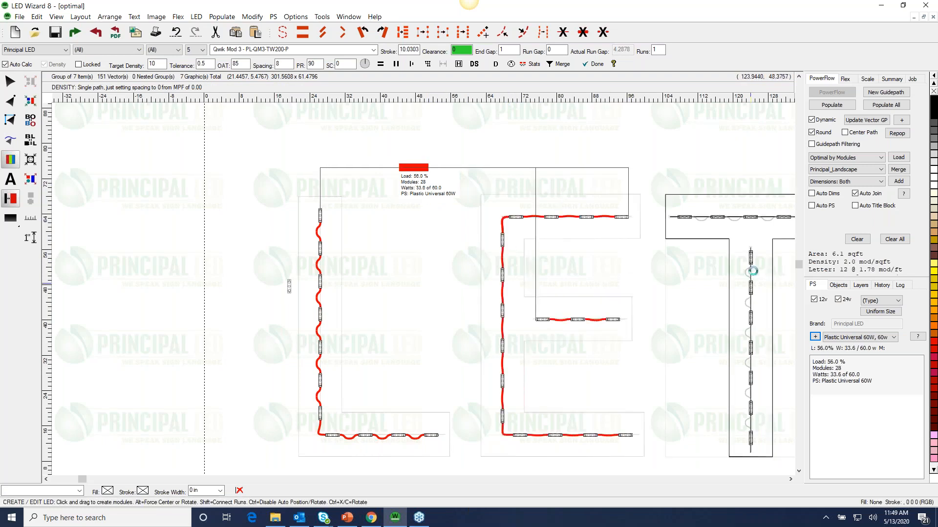
left_click(431, 190)
key("F4")
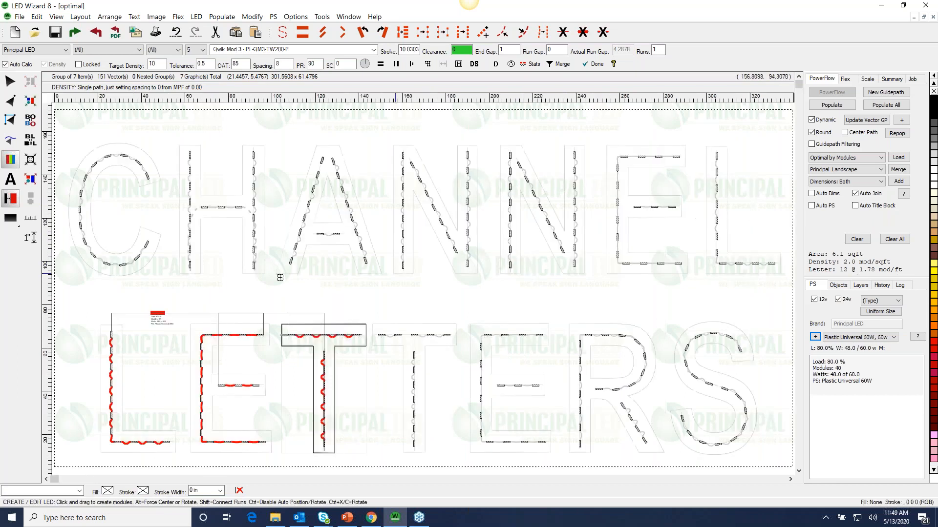
Step: Leave LED editing and move the red power supply above the first T
left_click(10, 83)
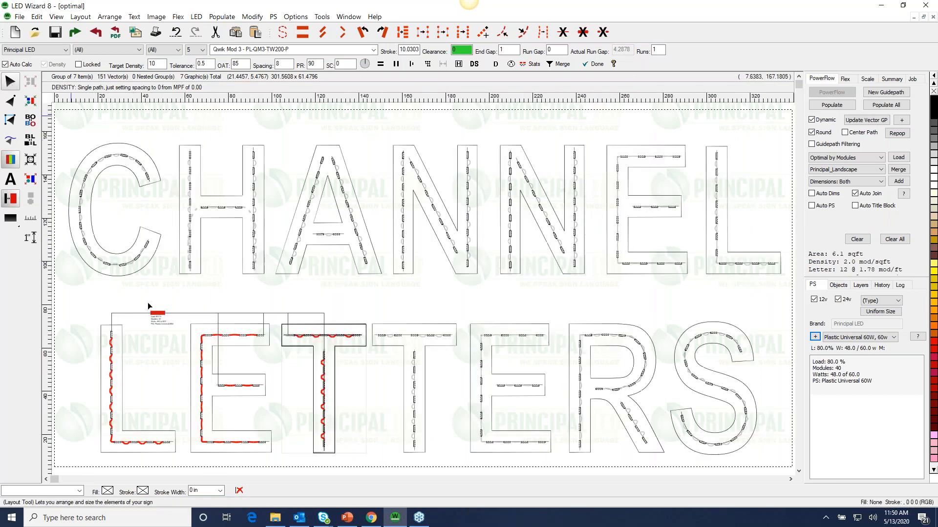
left_click_drag(158, 323, 310, 318)
left_click_drag(136, 274, 403, 359)
right_click(484, 392)
left_click(467, 295)
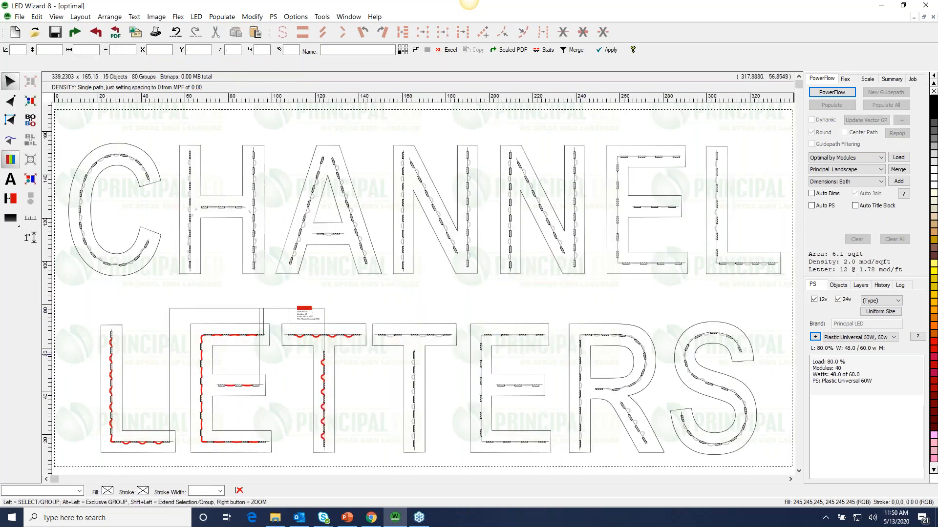
Step: Place a second Plastic Universal 60W power supply above the second T and ungroup the LETTERS row
left_click(814, 338)
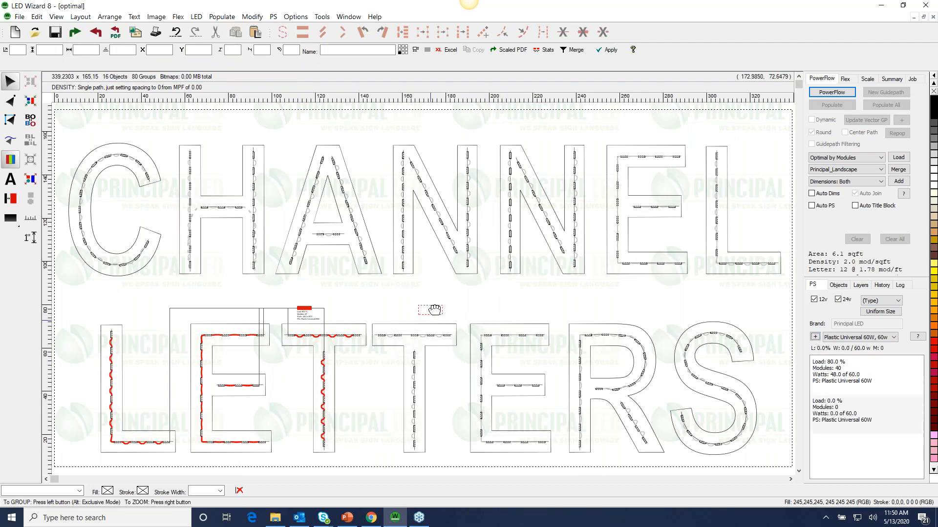
left_click(446, 299)
left_click(419, 357)
key("ctrl+u")
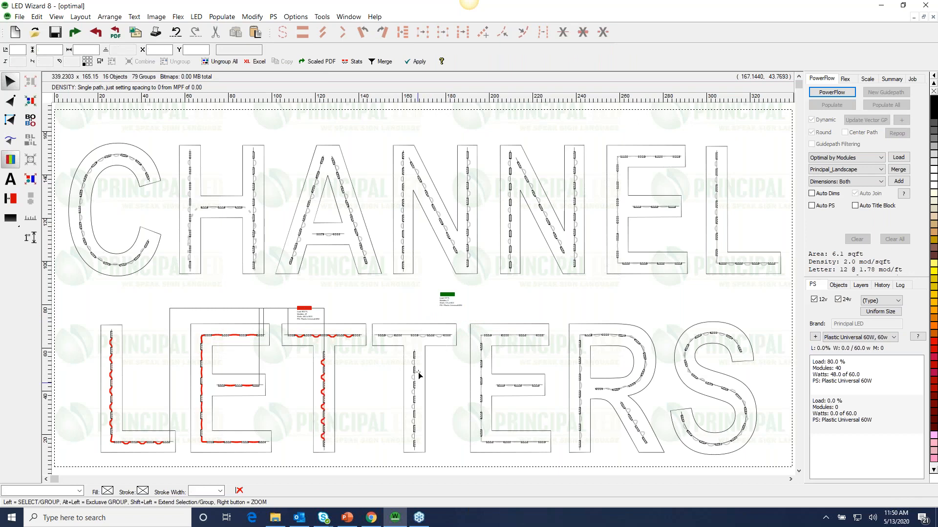
Step: Load the second T's modules onto the green power supply and move the supply above the second E
left_click(417, 376)
left_click_drag(655, 274, 312, 495)
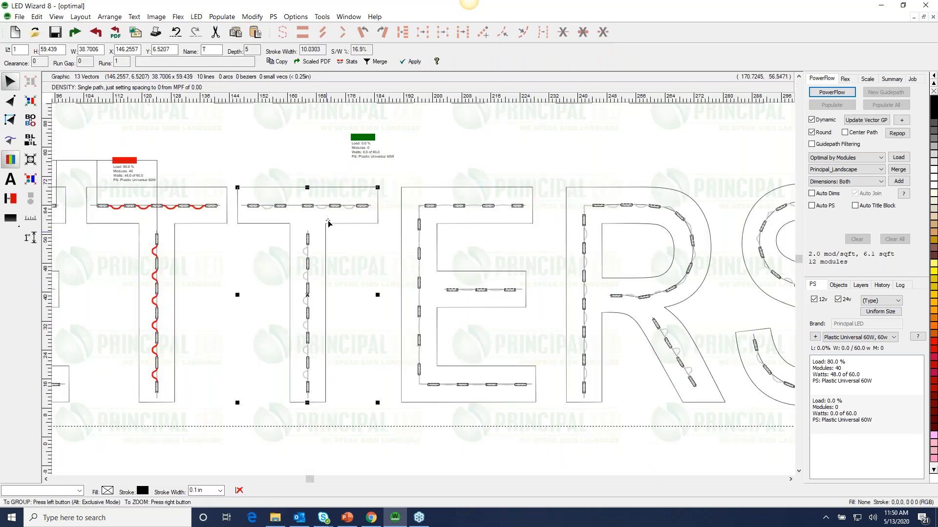
left_click(369, 153)
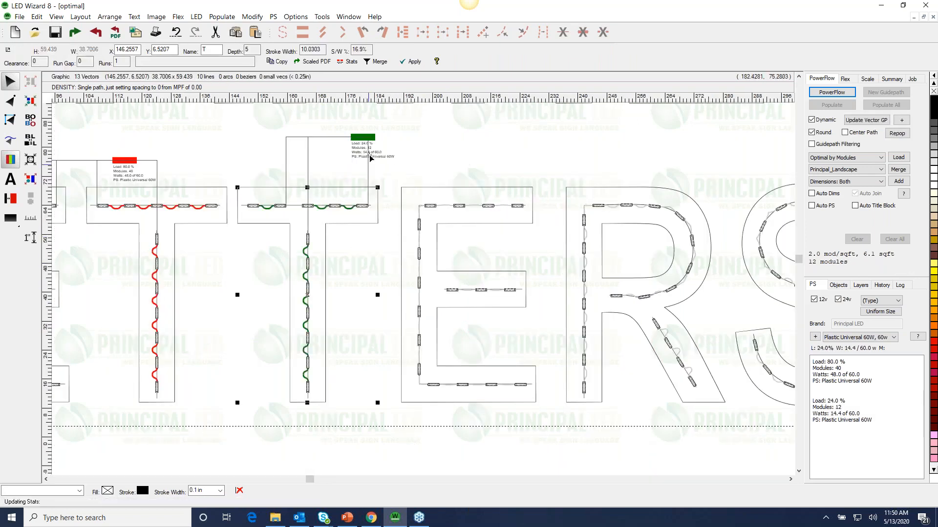
left_click_drag(383, 158, 432, 164)
Step: Load the second E's modules onto the green power supply and check the supply's load
left_click(458, 214)
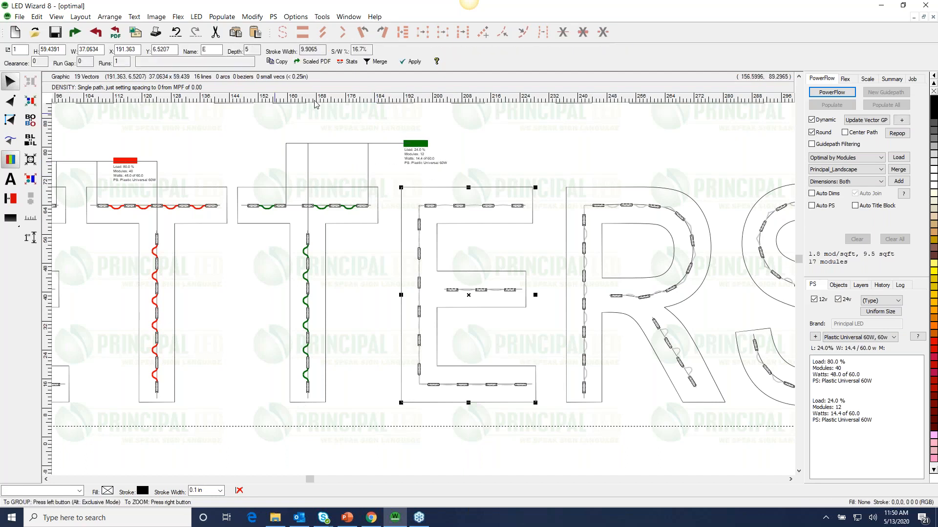
left_click(415, 157)
left_click(436, 170)
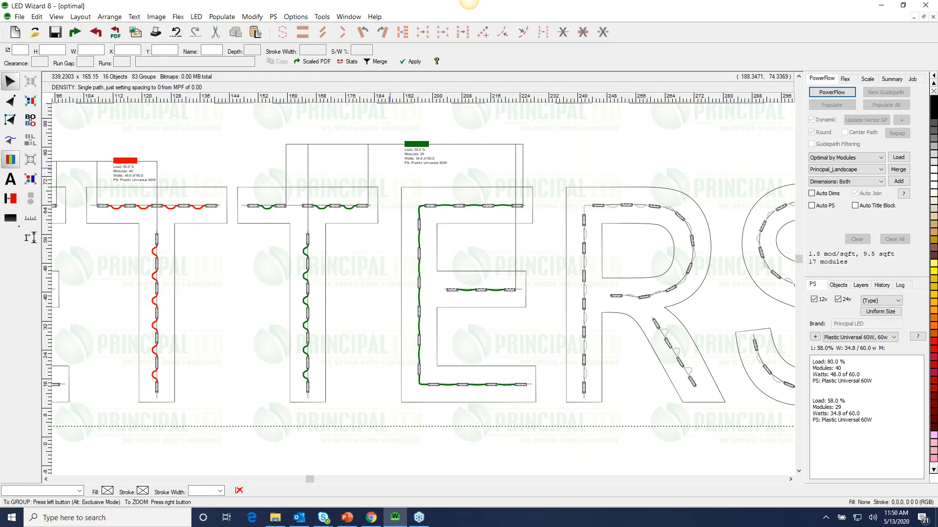
left_click_drag(378, 136, 486, 193)
right_click(487, 195)
Step: Load the R's modules onto the green power supply, check its load and move the supply above the R
left_click(660, 297)
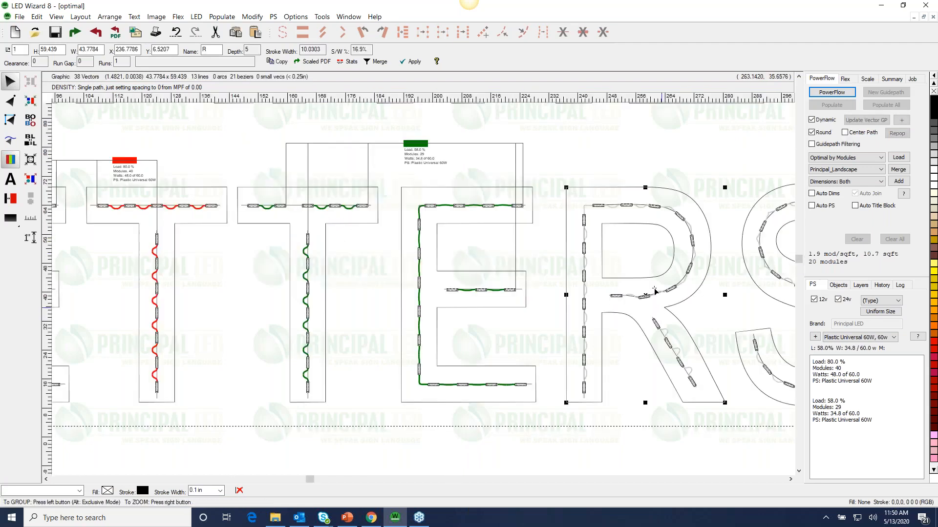
left_click(427, 158)
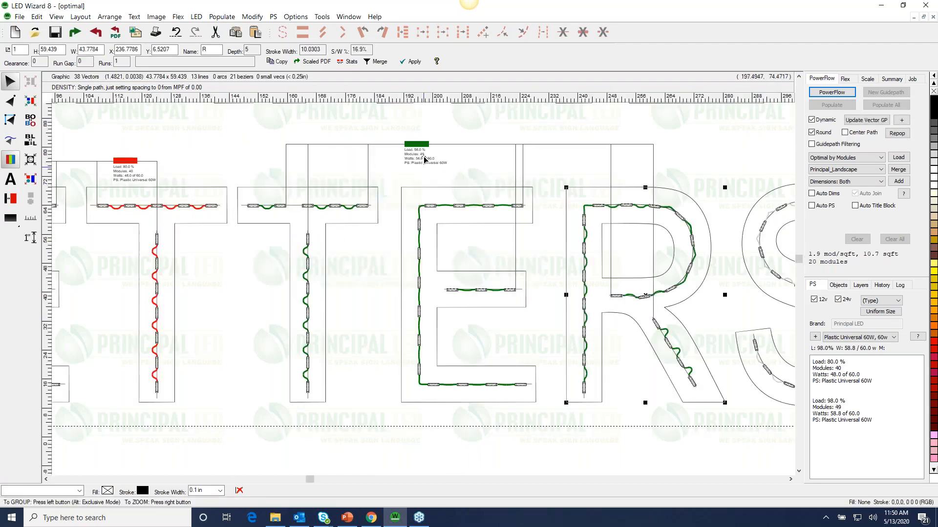
left_click_drag(379, 140, 491, 192)
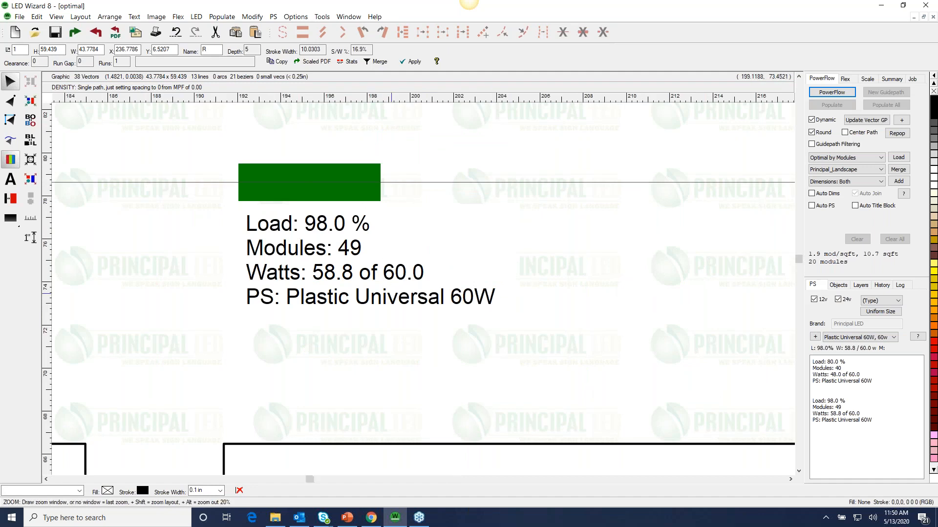
right_click(519, 279)
left_click_drag(425, 169, 575, 181)
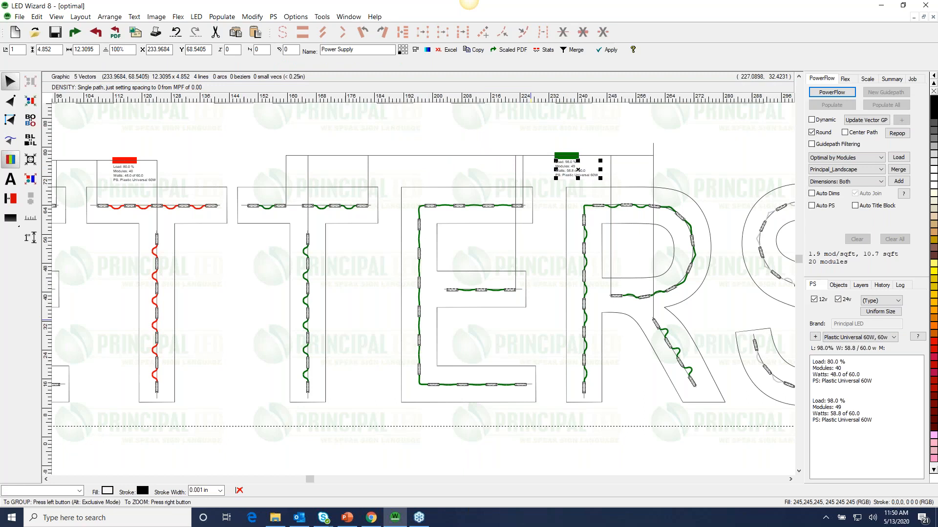
Step: Place a third Plastic Universal 60W power supply above the S and load the S's modules onto it
right_click(531, 319)
left_click_drag(525, 280, 823, 475)
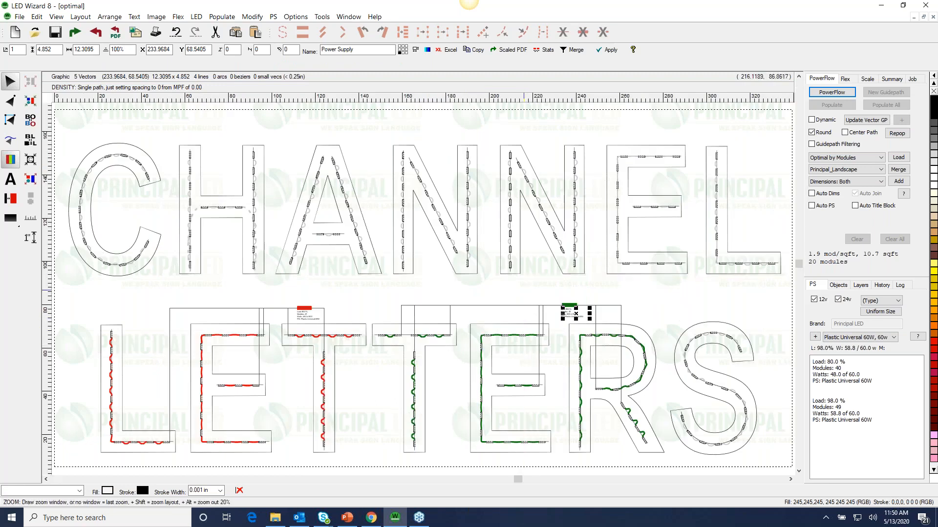
right_click(341, 274)
left_click_drag(415, 271, 801, 481)
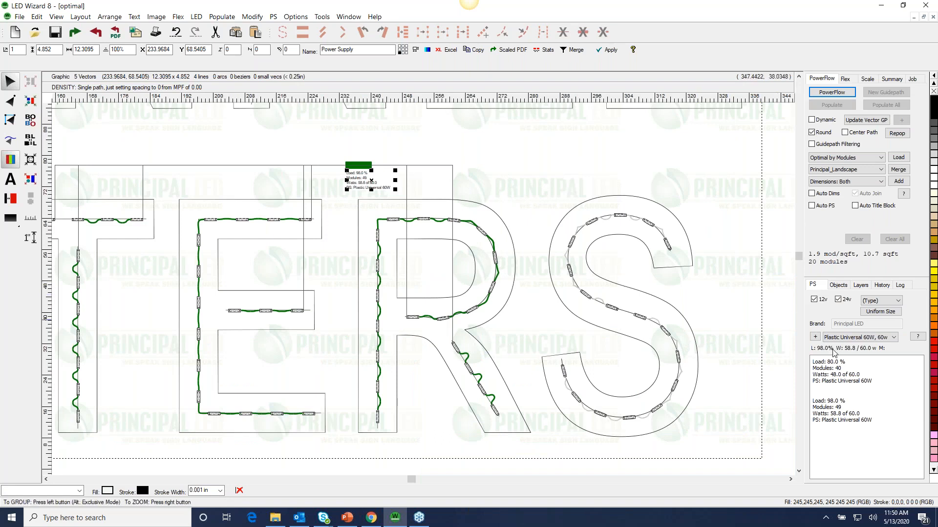
left_click(814, 337)
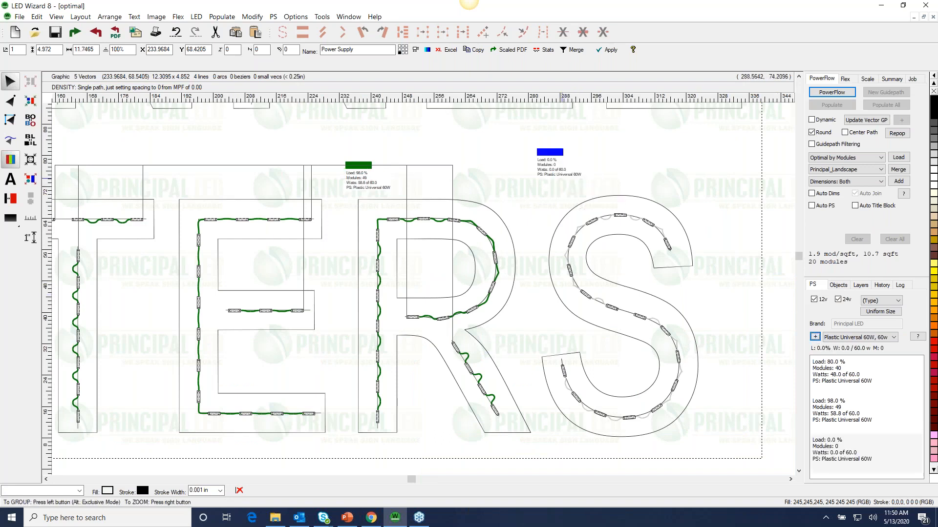
left_click(600, 224)
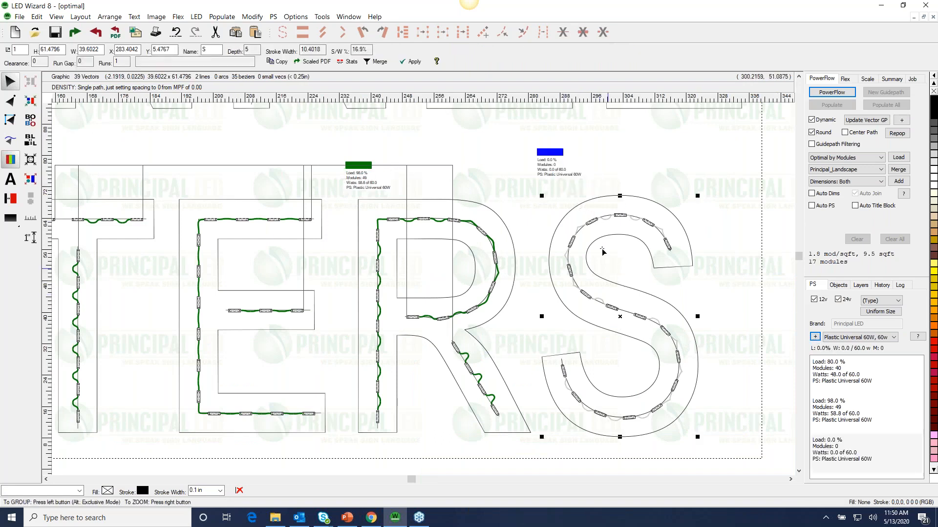
left_click(551, 159, "shift")
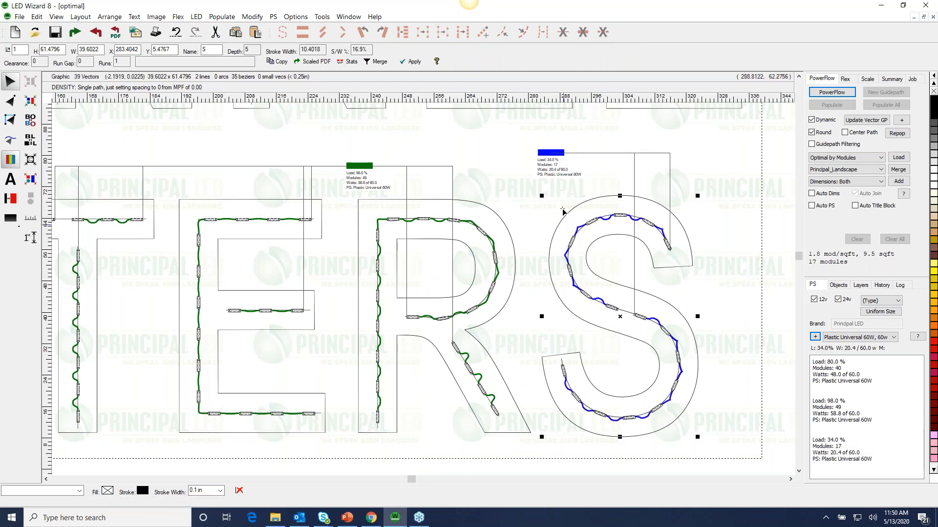
Step: Compare the green and blue supplies' loads and reassign the R's modules to the blue power supply
left_click_drag(324, 139, 735, 261)
right_click(567, 253)
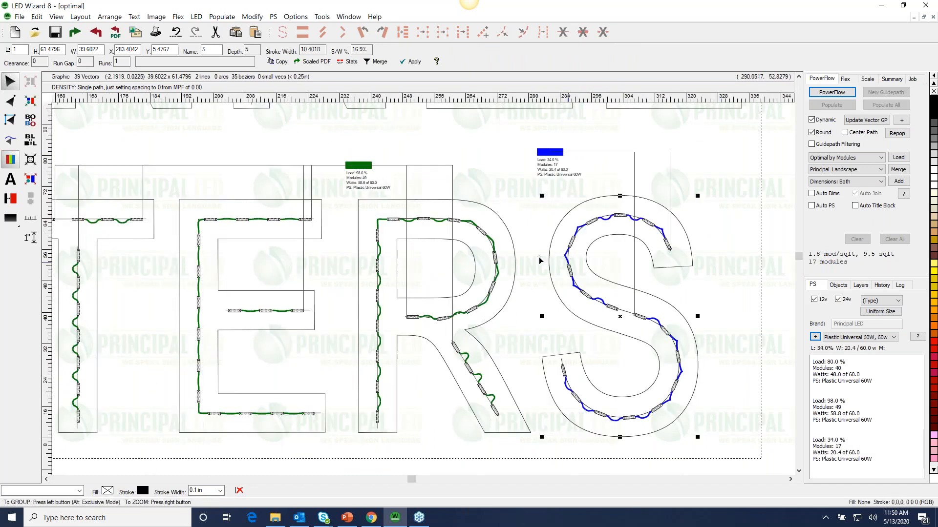
left_click(495, 264)
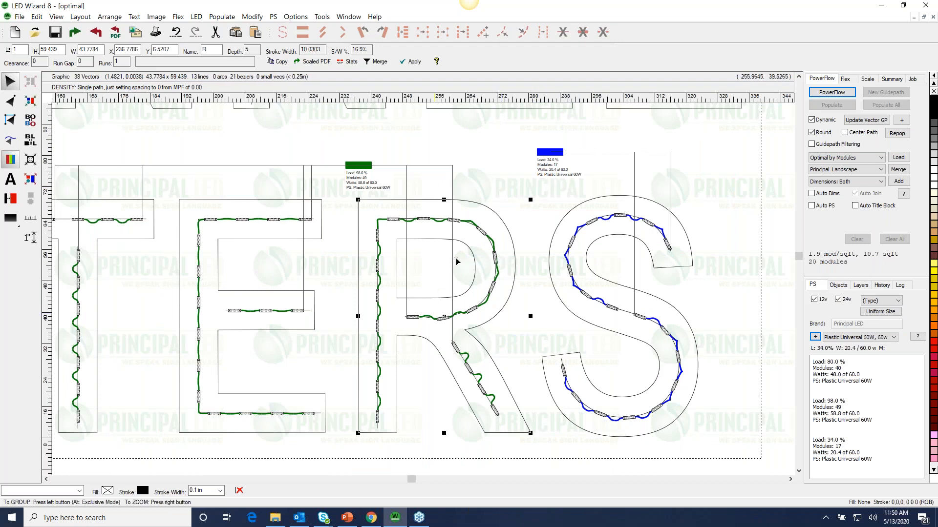
left_click(551, 157, "shift")
Step: Move the blue power supply between the R and S and the green one back above the second E
left_click_drag(556, 169, 545, 185)
left_click_drag(362, 183, 170, 186)
left_click(739, 247)
right_click(739, 248)
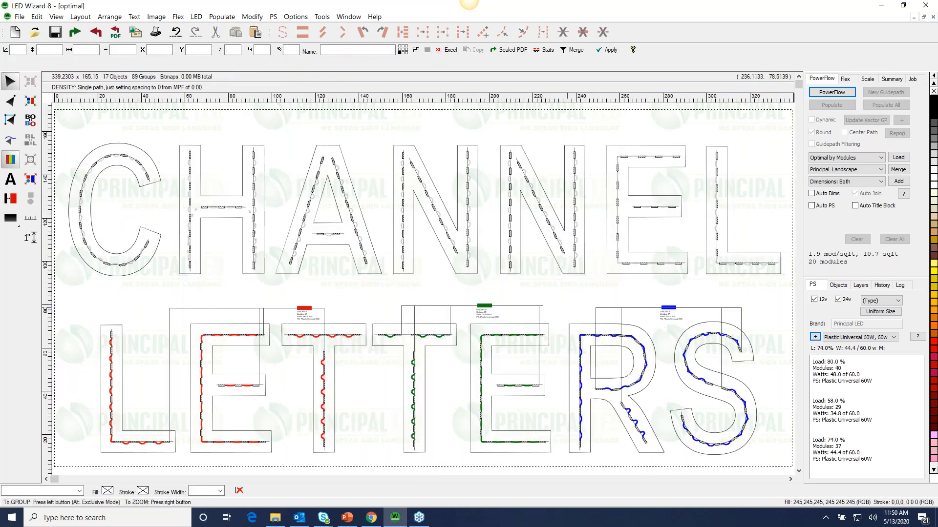
Step: Move the red power supply between the L and the first E, and check the green and blue supplies' loads
left_click_drag(304, 308, 163, 317)
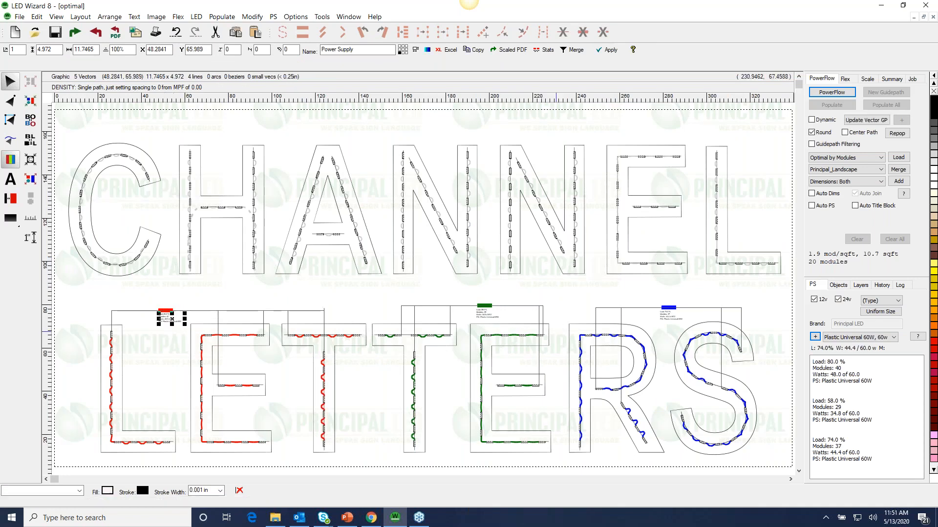
left_click_drag(421, 277, 725, 373)
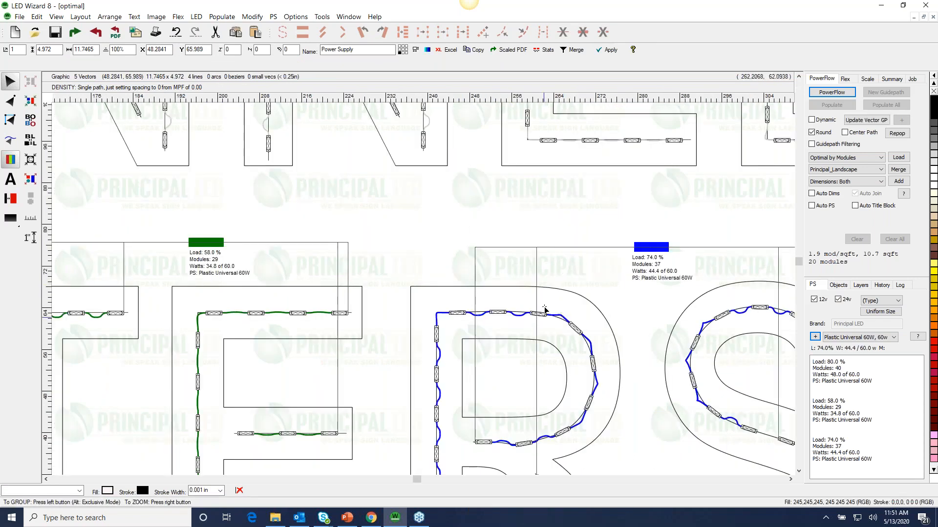
right_click(545, 307)
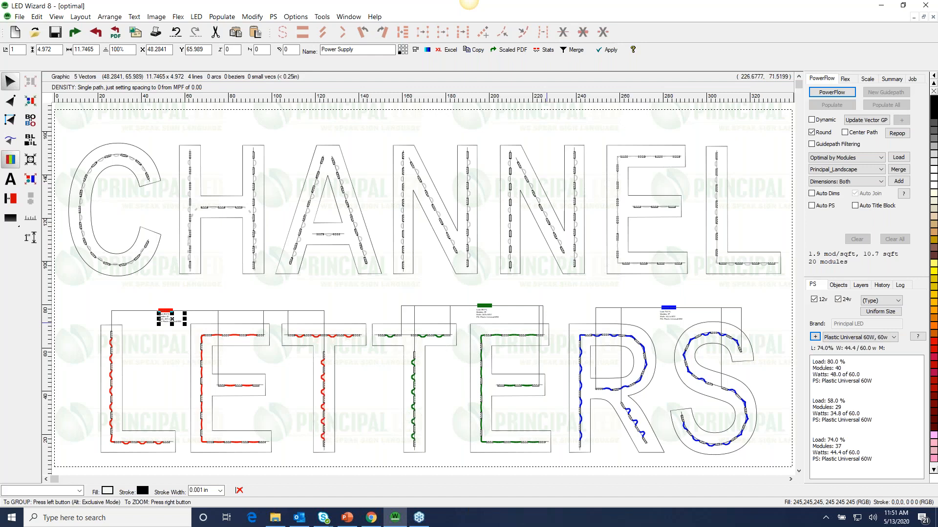
left_click(763, 342)
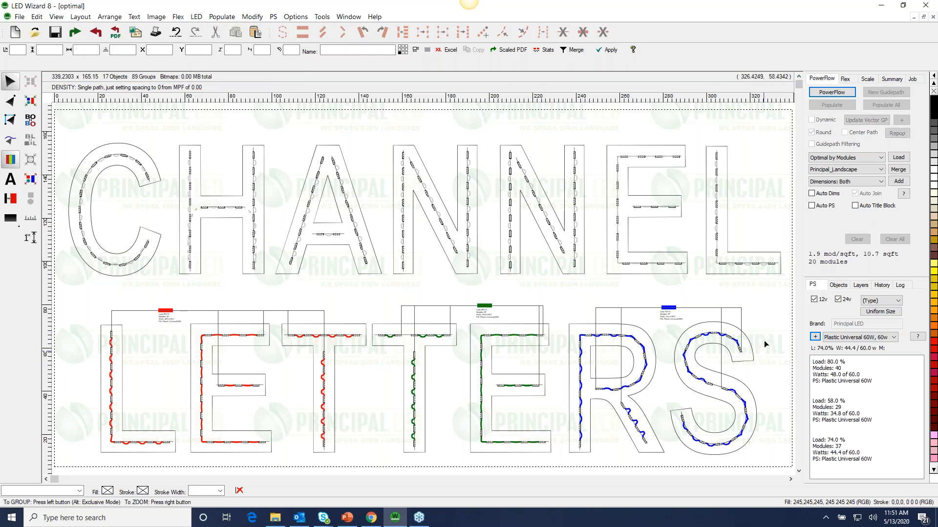
left_click(731, 263)
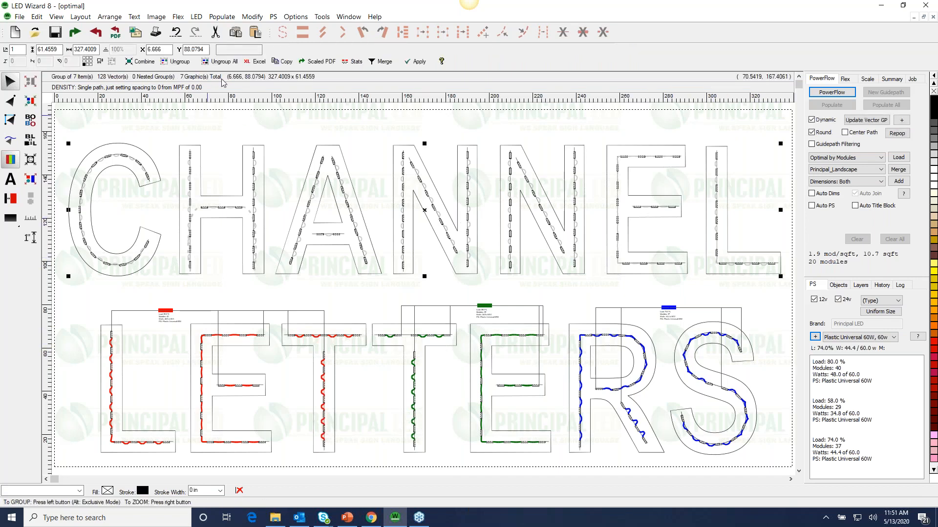
left_click(506, 293)
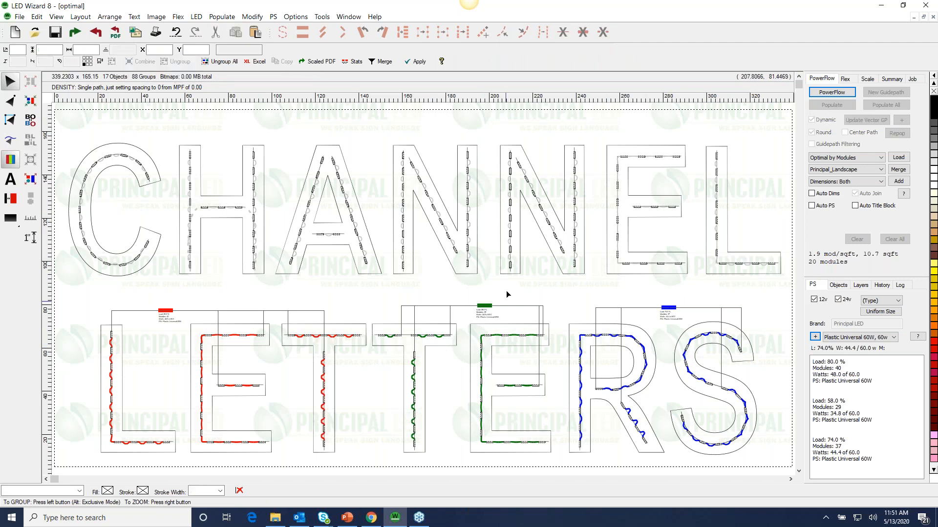
left_click(657, 274)
left_click(724, 273)
left_click(744, 289)
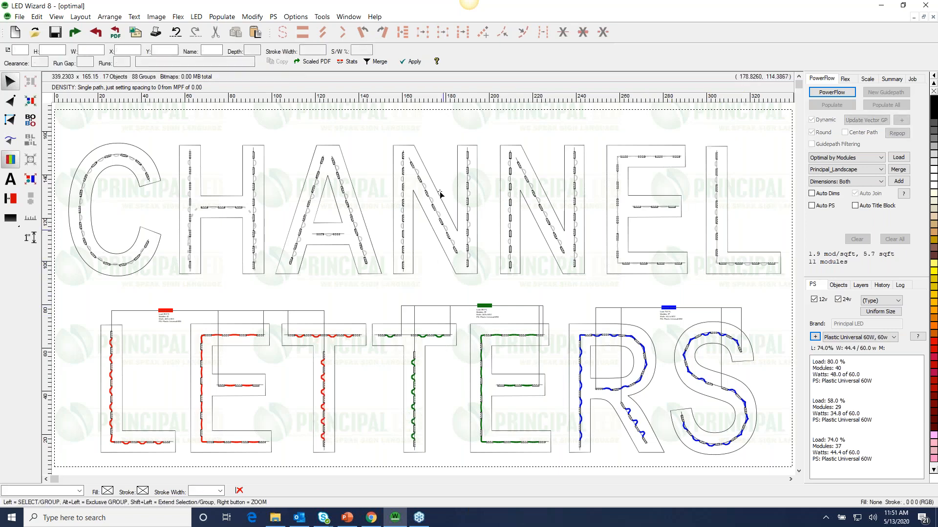
left_click_drag(521, 151, 795, 288)
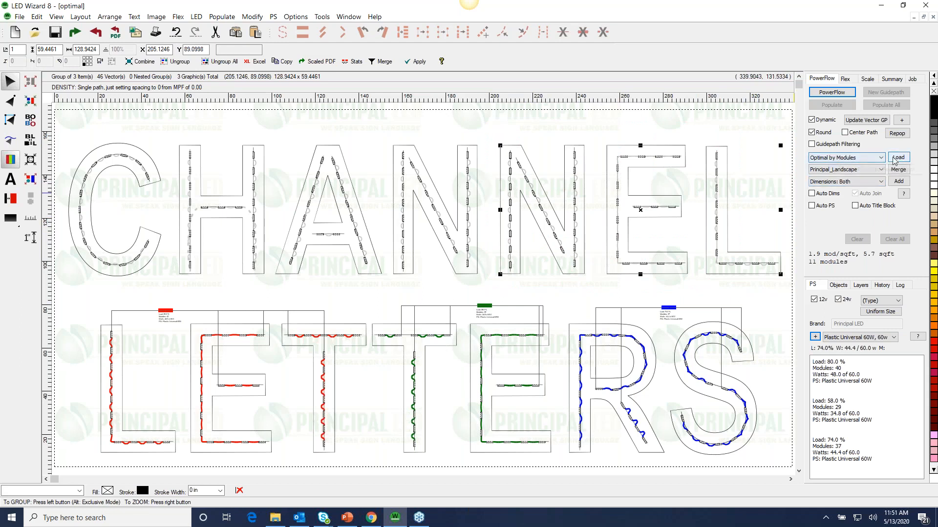
left_click(774, 301)
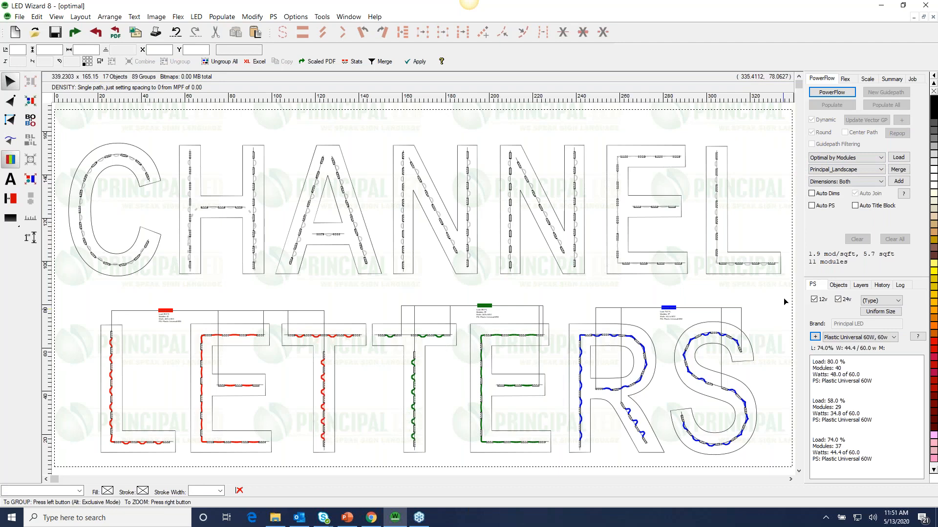
Step: Delete the three power supplies above LETTERS and clear all LED modules from that row
left_click_drag(82, 288, 781, 372)
key("Delete")
left_click(604, 391)
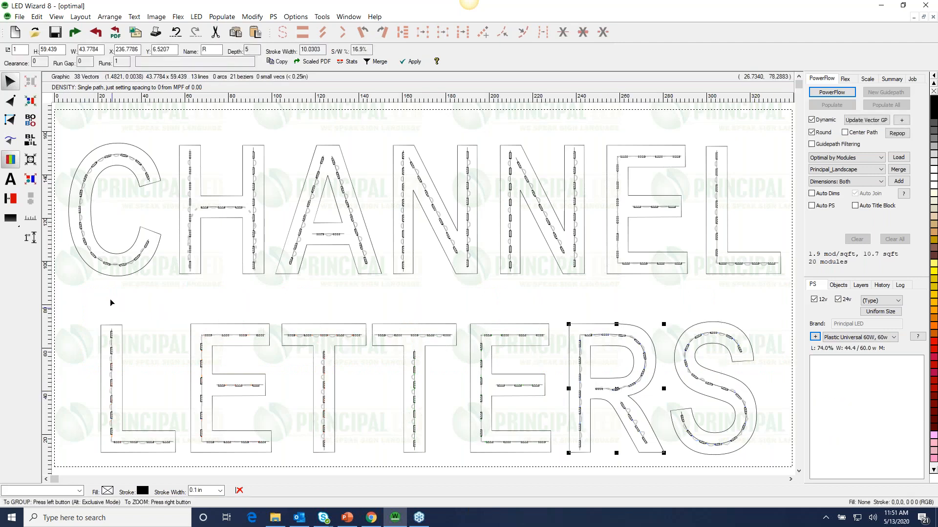
left_click_drag(83, 296, 860, 464)
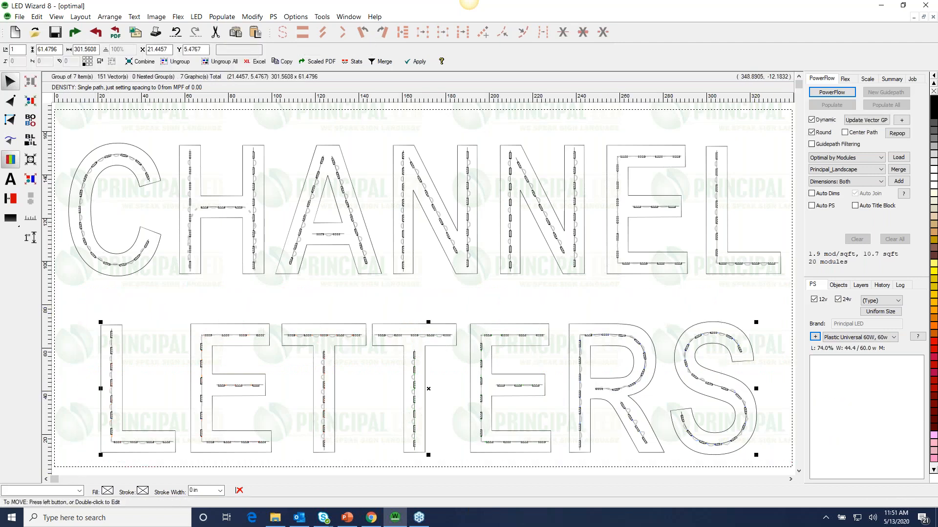
left_click(832, 93)
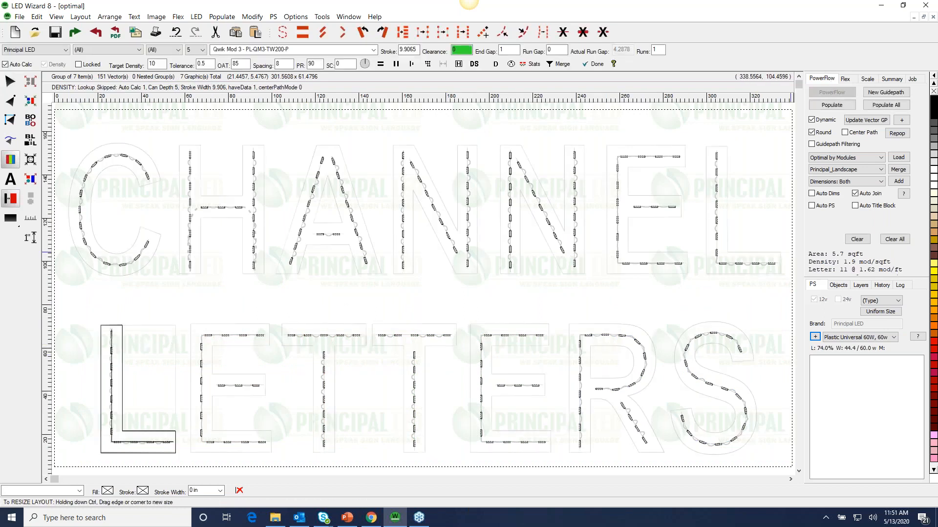
left_click(895, 240)
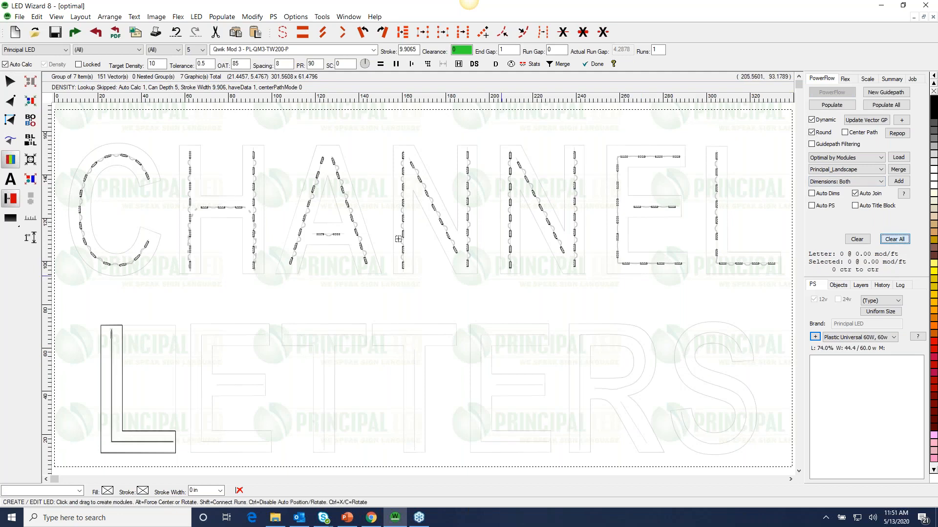
Step: Clear all LED modules from the letters of the CHANNEL row
left_click(153, 184)
left_click(889, 241)
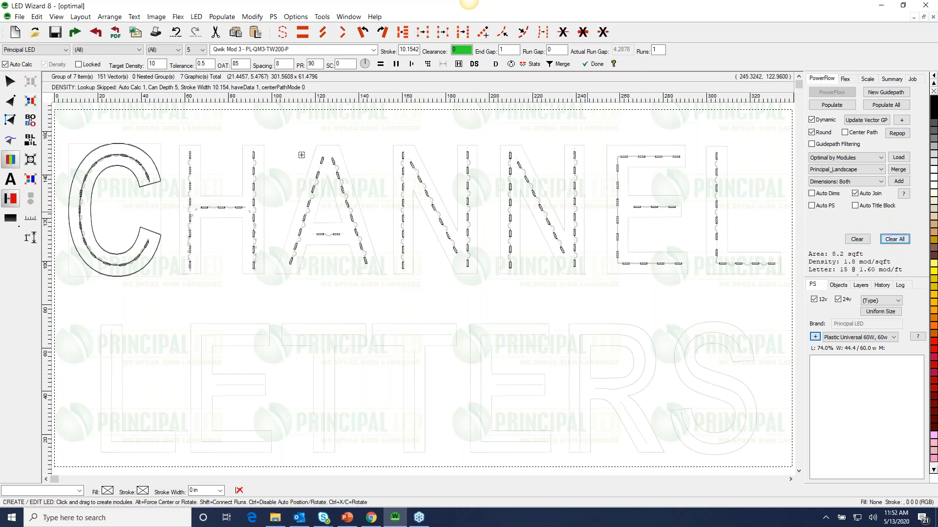
left_click(10, 81)
left_click_drag(61, 122, 796, 312)
left_click(823, 104)
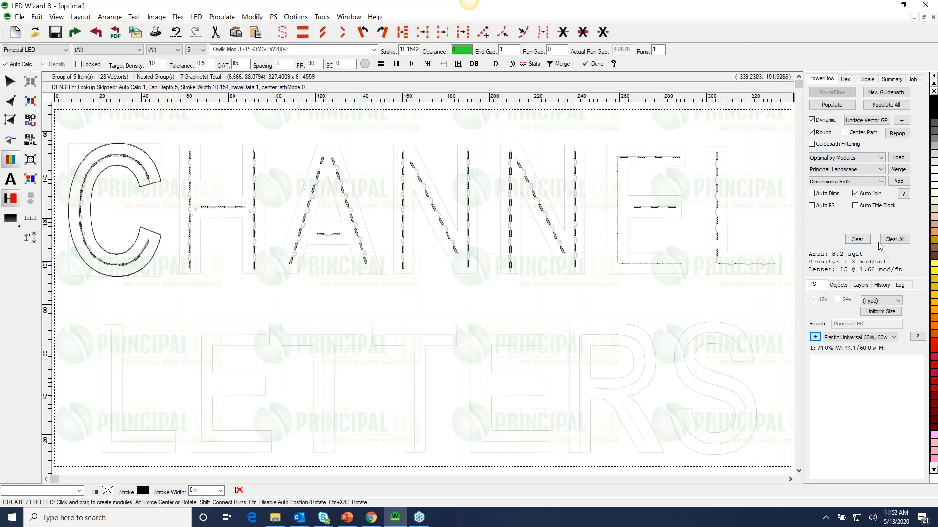
left_click(895, 240)
left_click(9, 81)
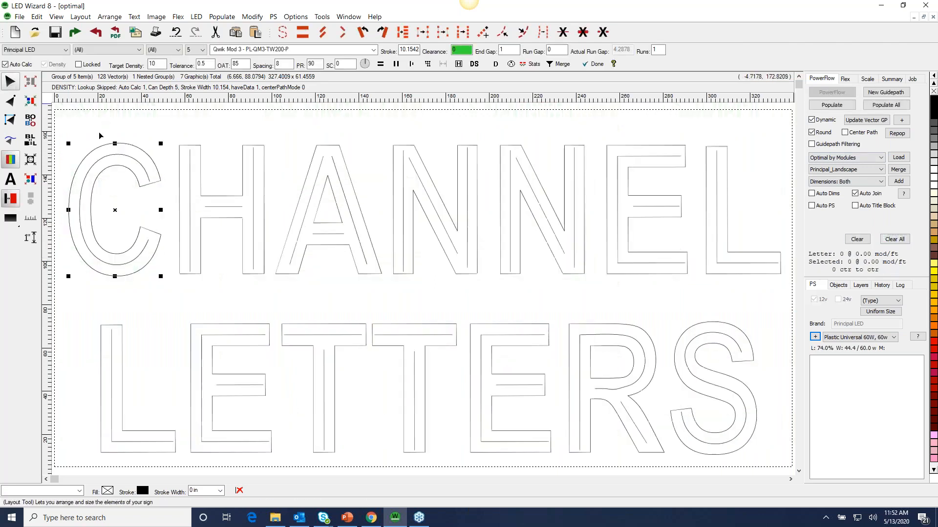
Step: Select the CHANNEL and LETTERS rows together and load all their letters into PowerFlow
left_click(94, 113)
left_click_drag(315, 240, 799, 317)
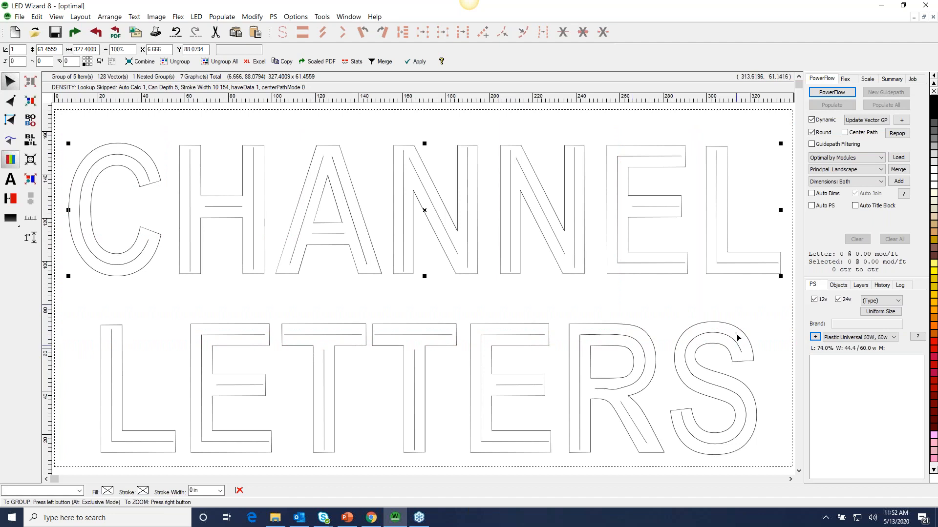
left_click(167, 334, "shift")
left_click_drag(396, 389, 400, 376)
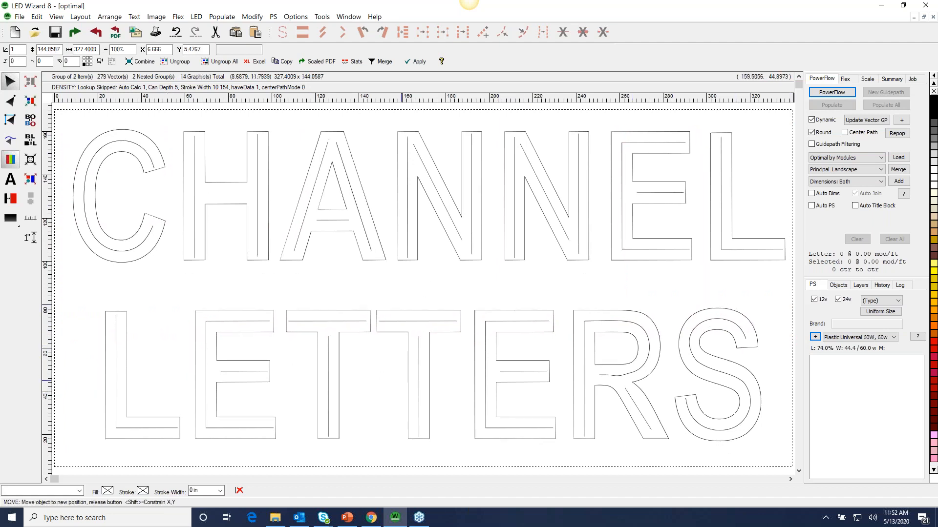
left_click(832, 93)
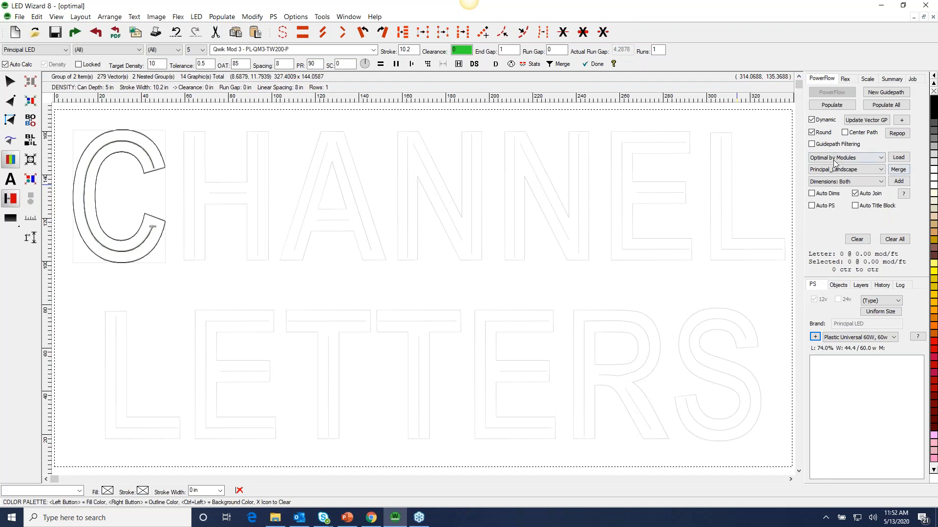
Step: Populate all letters in both rows with Optimal by Modules chosen, and undo the population
left_click(860, 159)
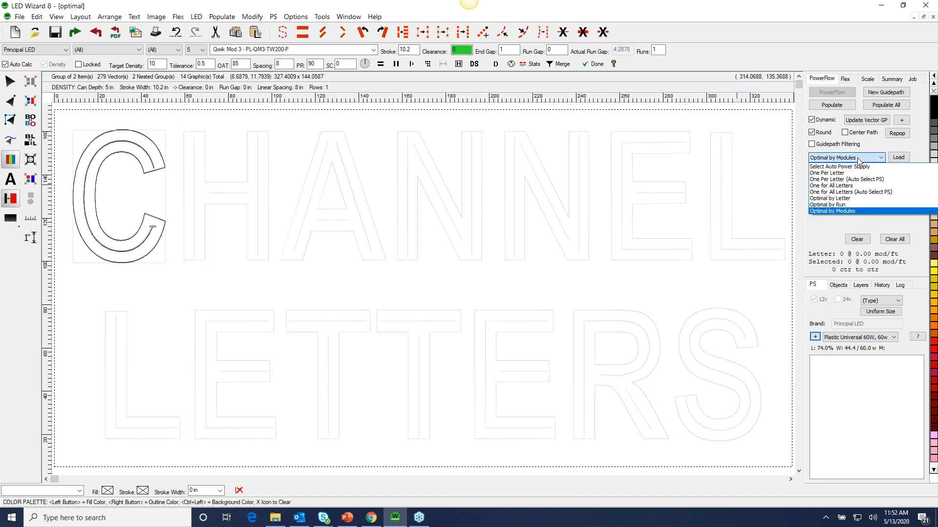
left_click(854, 211)
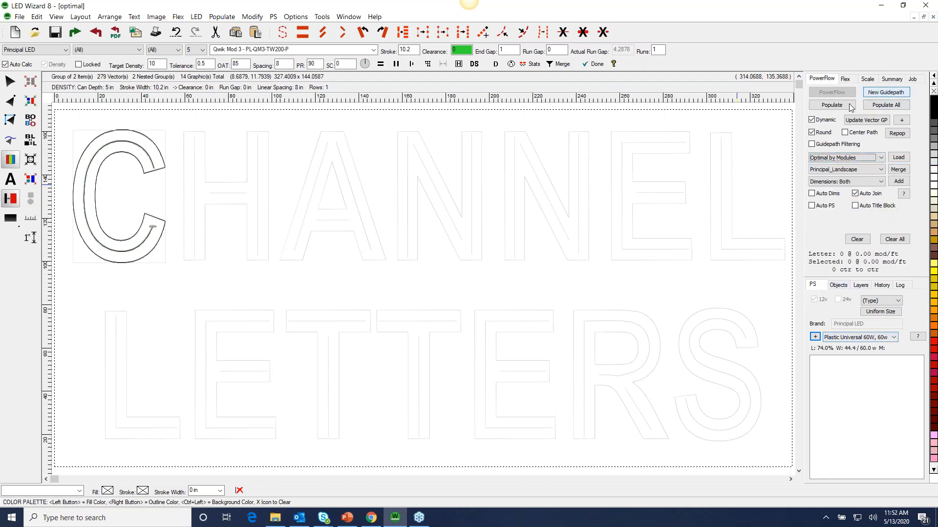
left_click(882, 106)
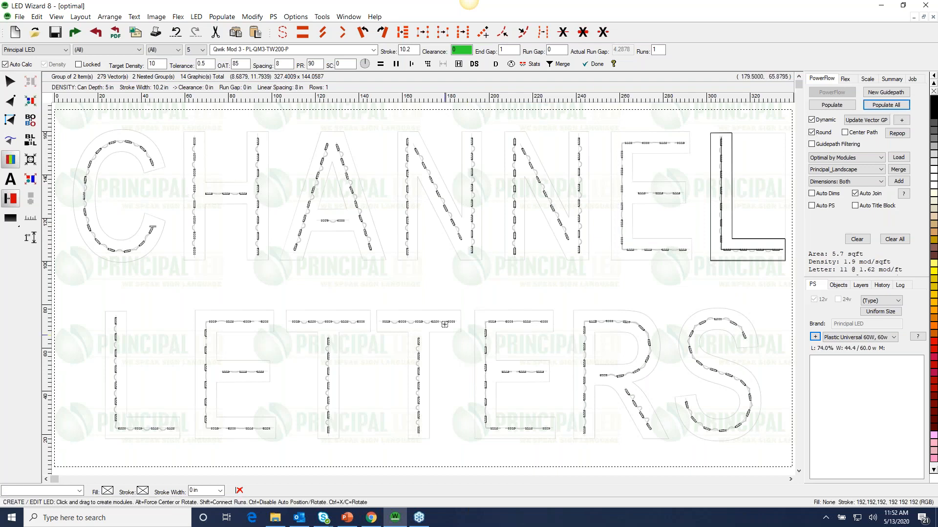
key("ctrl+z")
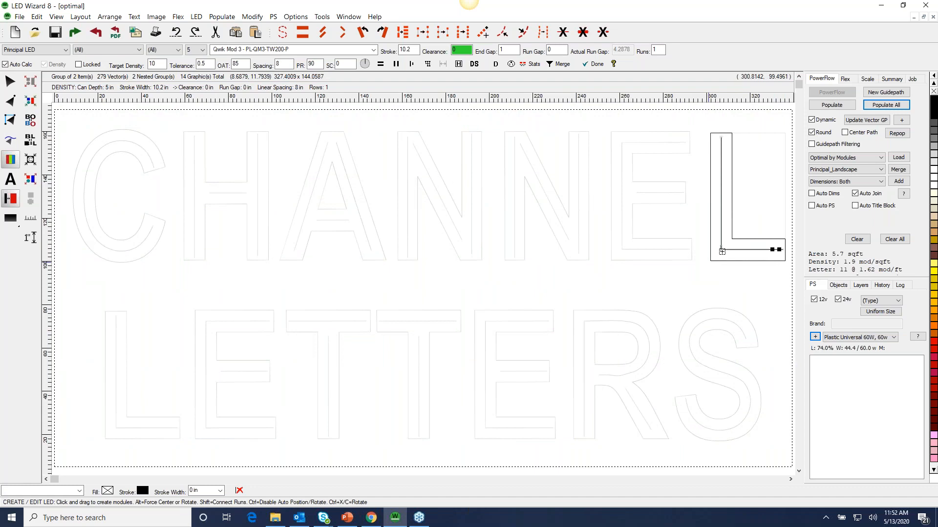
Step: Clear the remaining module data, enable Auto PS and populate all letters of both rows again
scroll(764, 210, "up", 2)
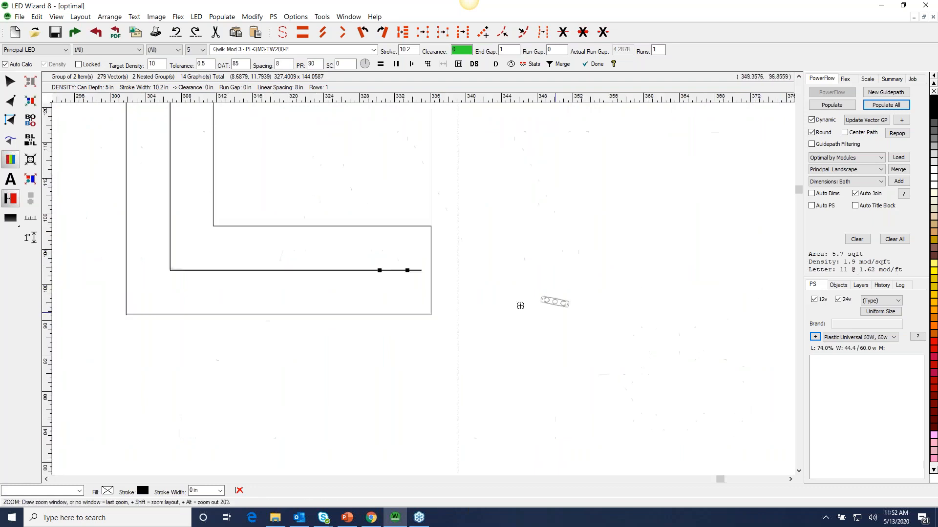
left_click(853, 239)
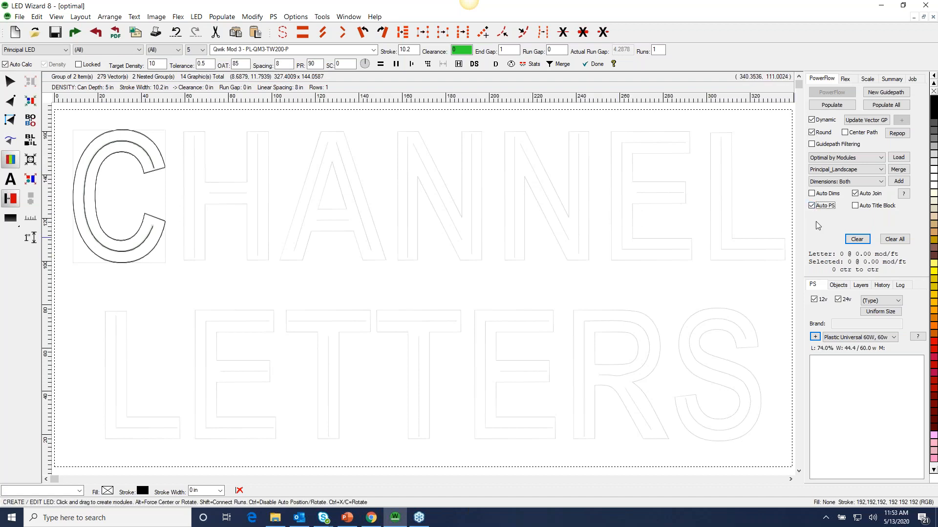
left_click(885, 105)
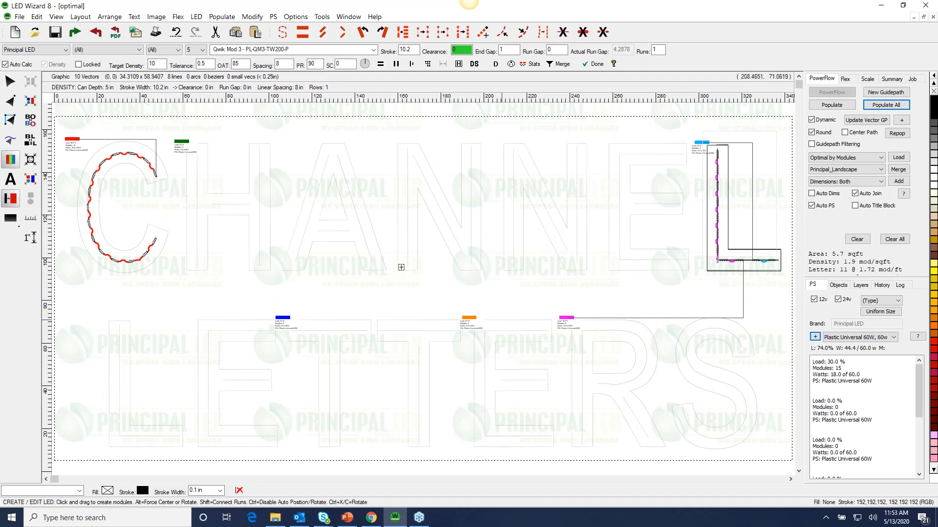
Step: Create a new document and add the text CHANNEL LETTERS in Arial Narrow Bold with a height of 48
left_click(15, 32)
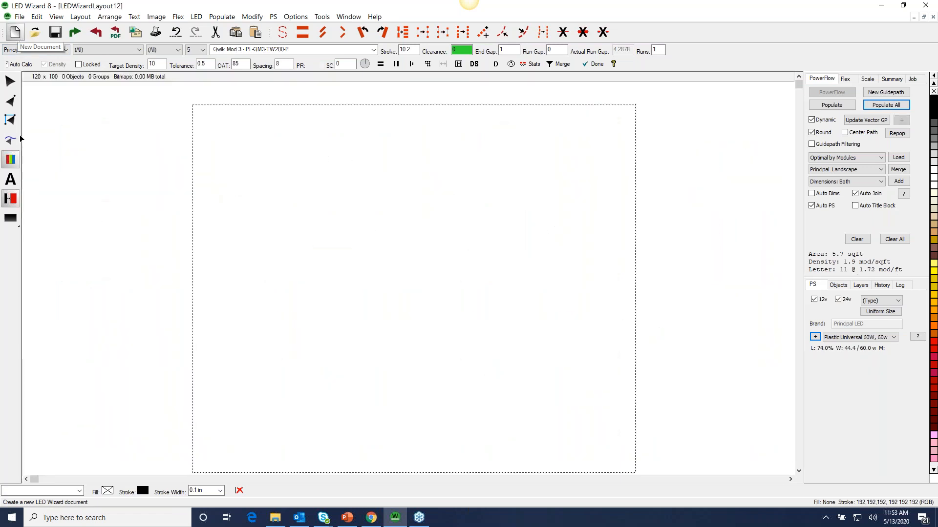
left_click(10, 181)
left_click(216, 362)
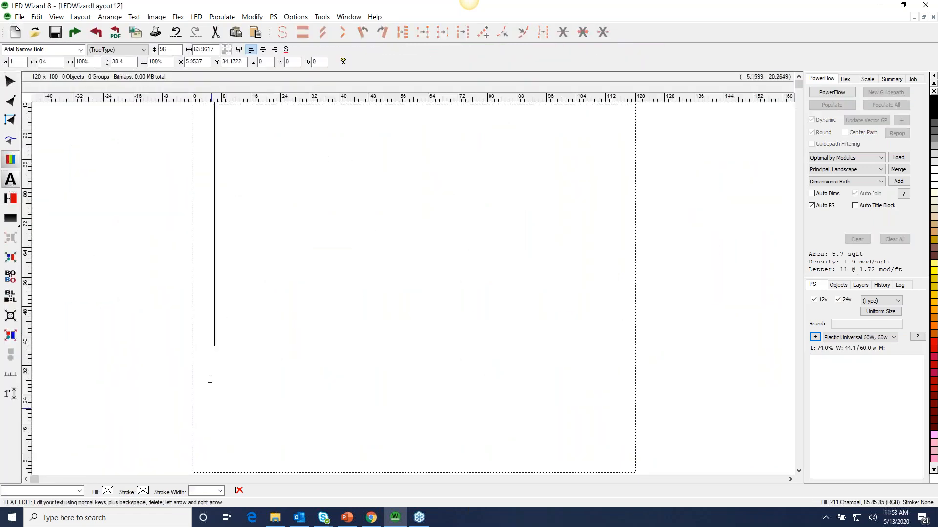
left_click(166, 52)
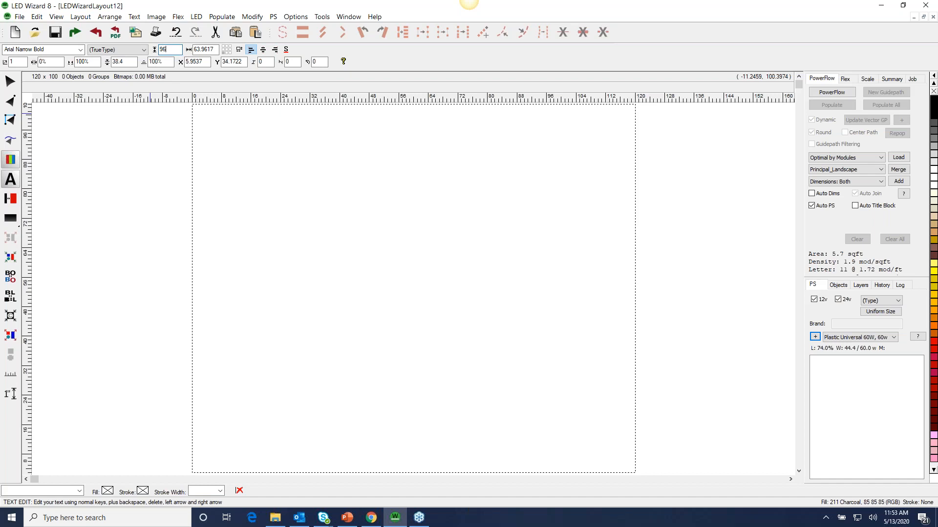
key("BackSpace")
key("BackSpace")
type("48")
type("CHAN")
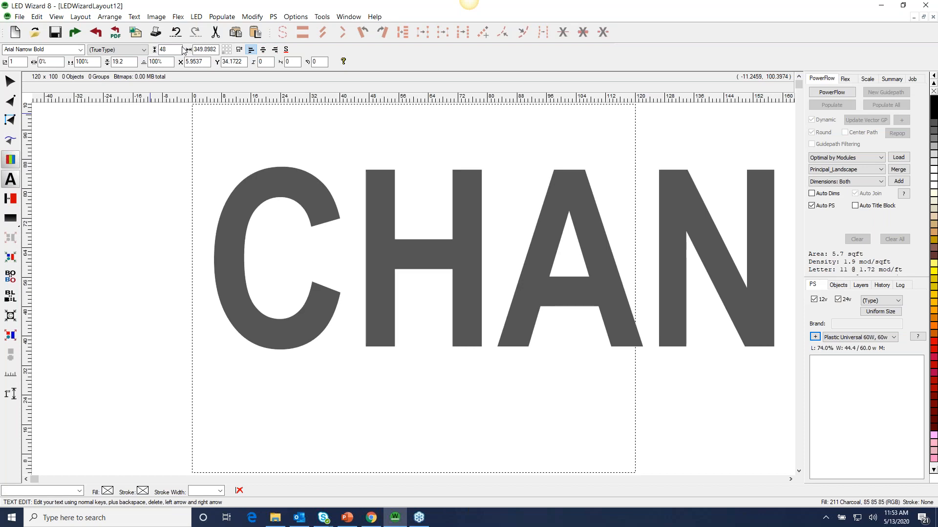
Step: Populate all letters of the new text through PowerFlow with Auto PS and Optimal by Modules
left_click(10, 81)
left_click_drag(402, 274, 396, 272)
left_click(832, 94)
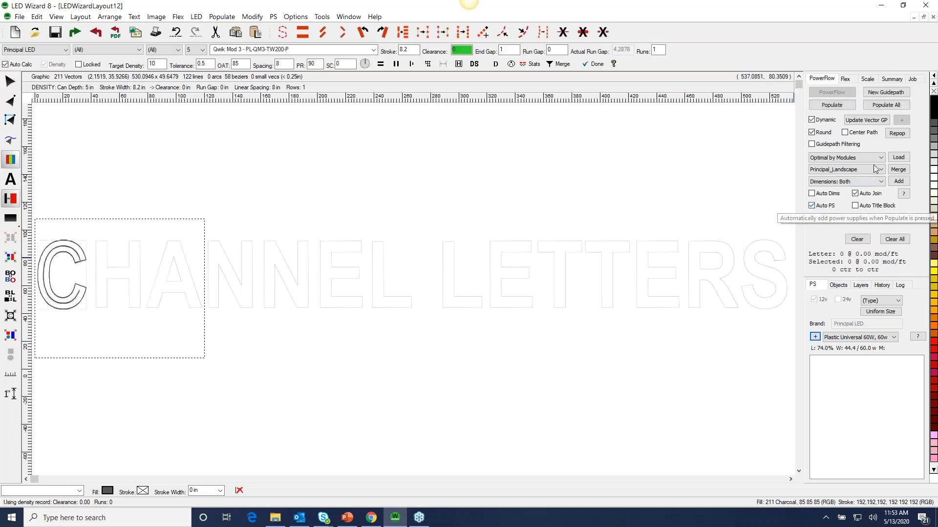
left_click(887, 107)
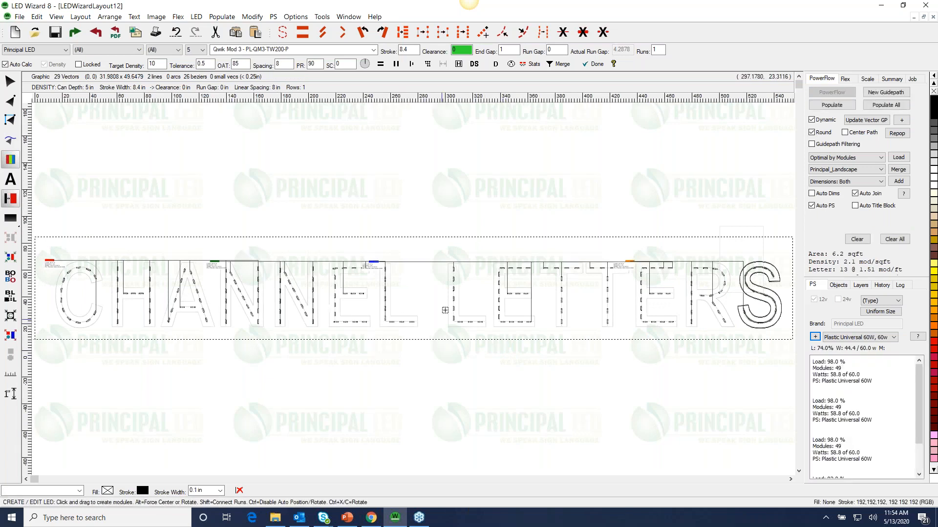
Step: Examine the load and wiring of the red supply at the C and the orange supply over LETTERS, including runs split between supplies
key("F2")
left_click_drag(168, 337, 18, 236)
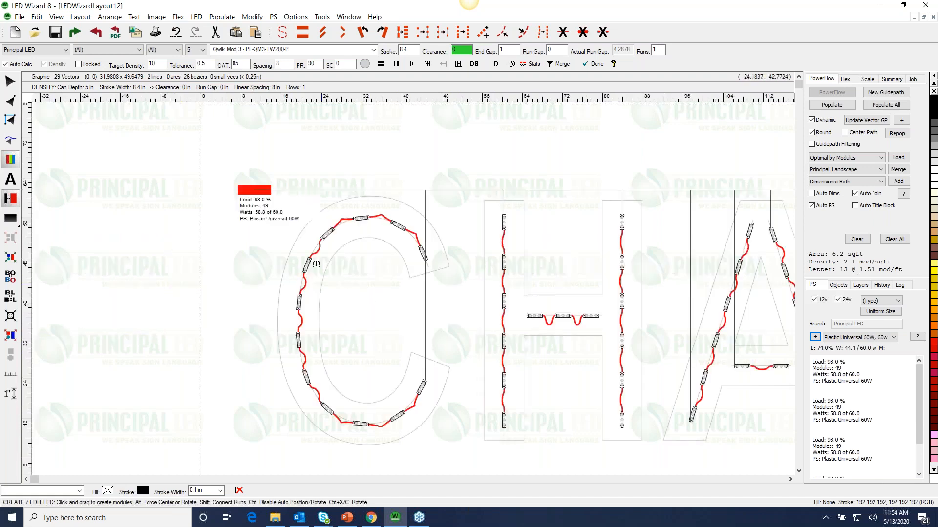
key("F4")
key("F2")
left_click_drag(562, 240, 701, 314)
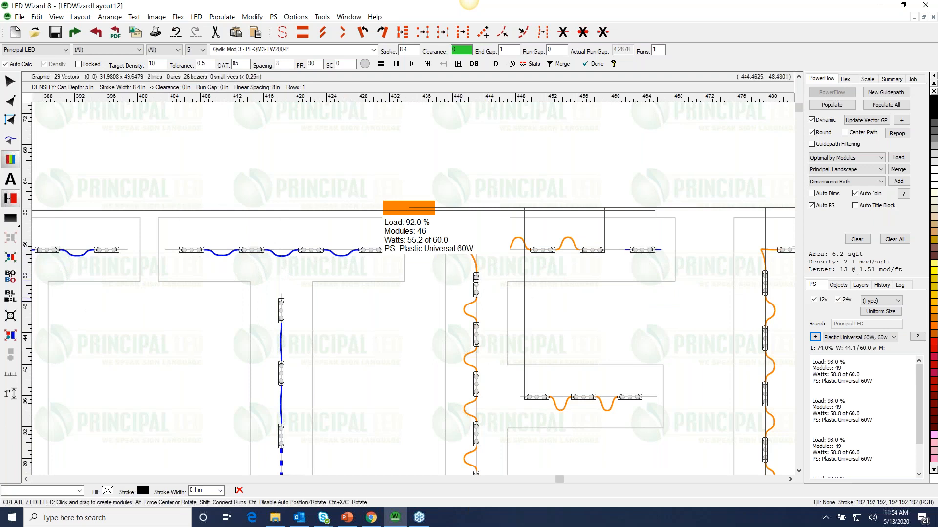
key("F4")
key("F2")
left_click_drag(344, 247, 406, 285)
key("F4")
key("F2")
left_click_drag(470, 251, 779, 331)
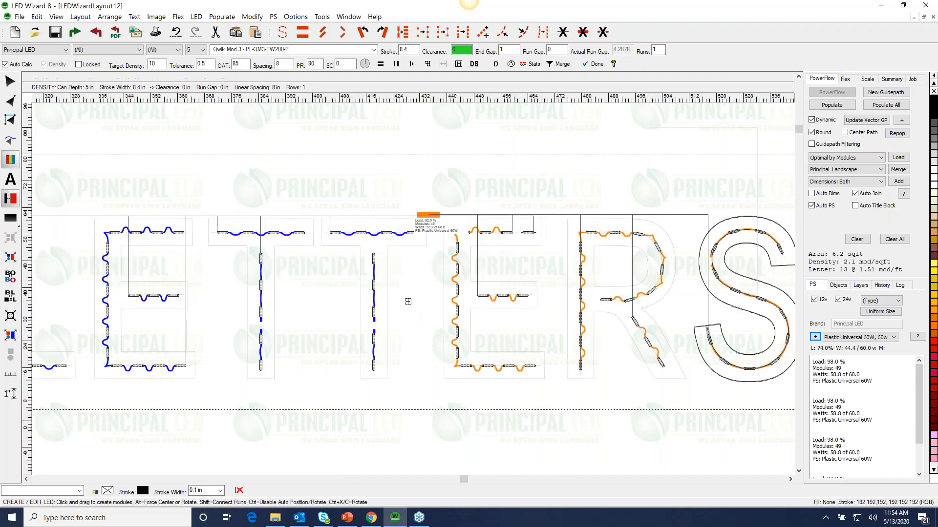
Step: Examine the green and blue supplies over CHANNEL and the runs they feed, and leave LED editing of the letters
key("F4")
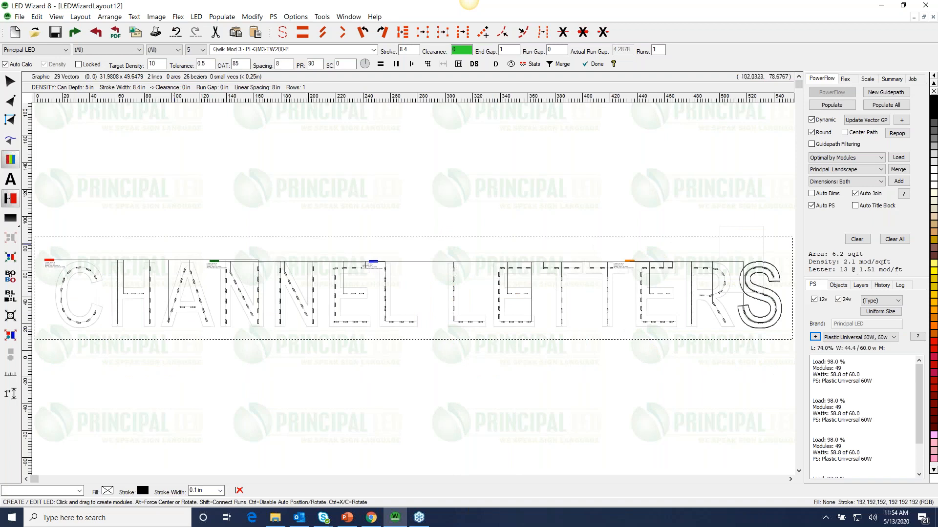
key("F2")
left_click_drag(174, 235, 435, 339)
key("F2")
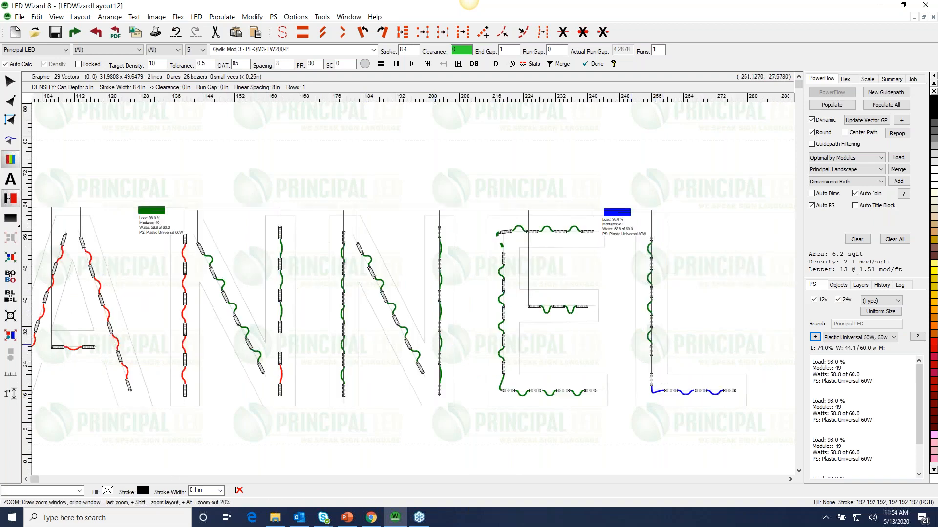
right_click(632, 345)
left_click(11, 82)
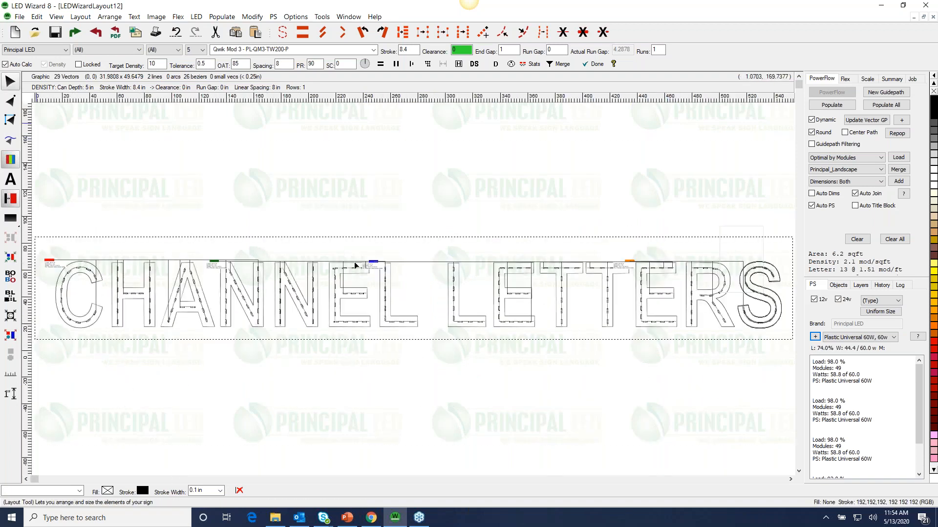
left_click(563, 369)
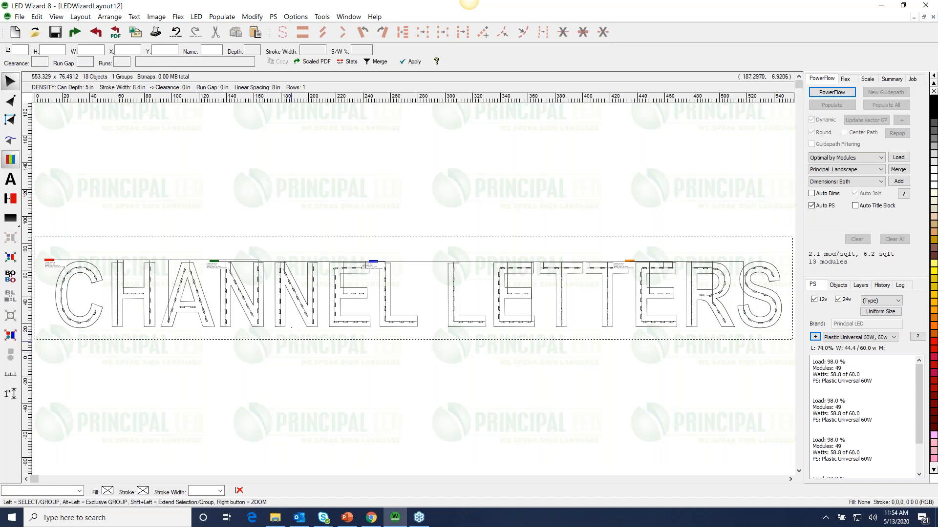
key("alt+Tab")
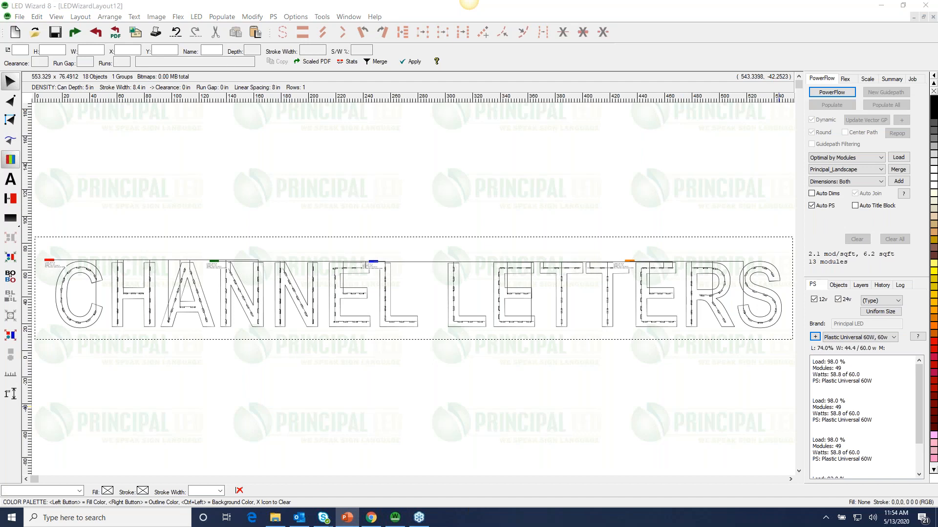
Step: Change the orange power supply over LETTERS to Universal 120W and move it higher, clear of the letter outlines
left_click_drag(564, 244, 678, 291)
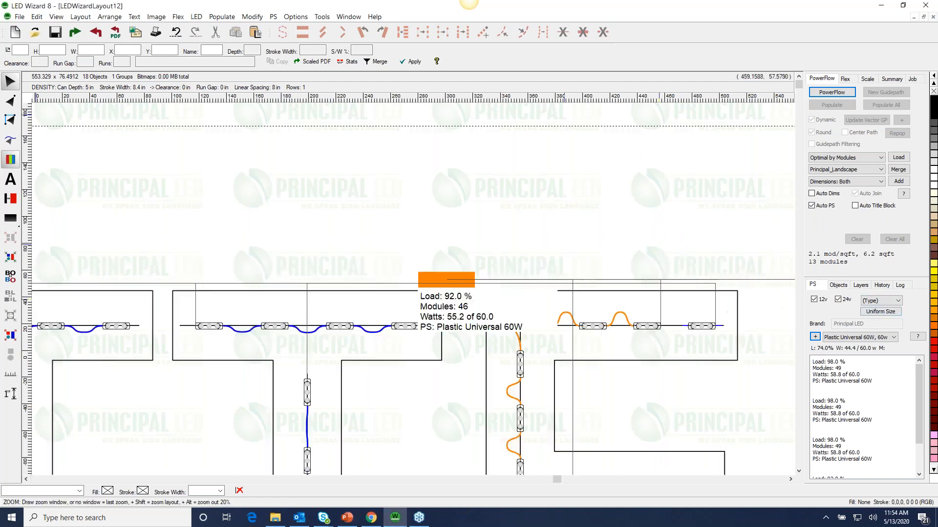
left_click(454, 315)
left_click_drag(489, 294, 511, 223)
left_click(856, 338)
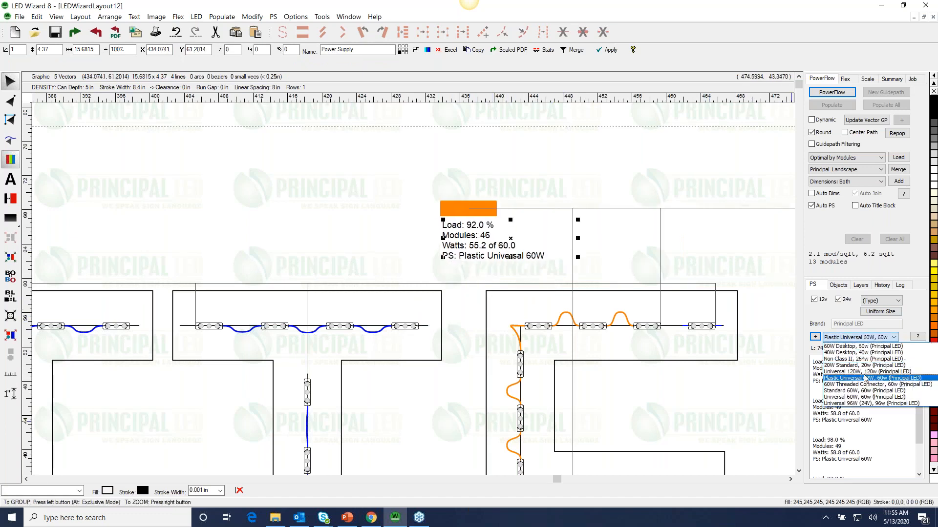
left_click(866, 372)
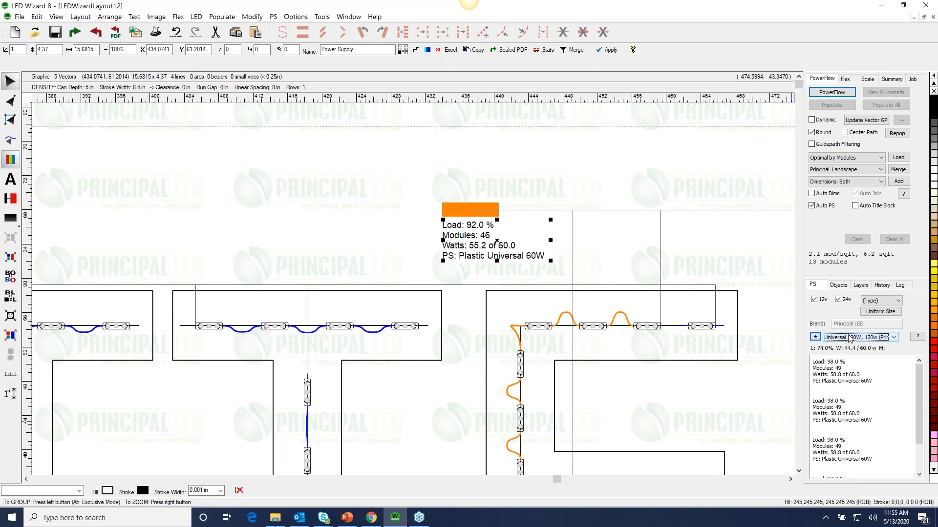
left_click(467, 240)
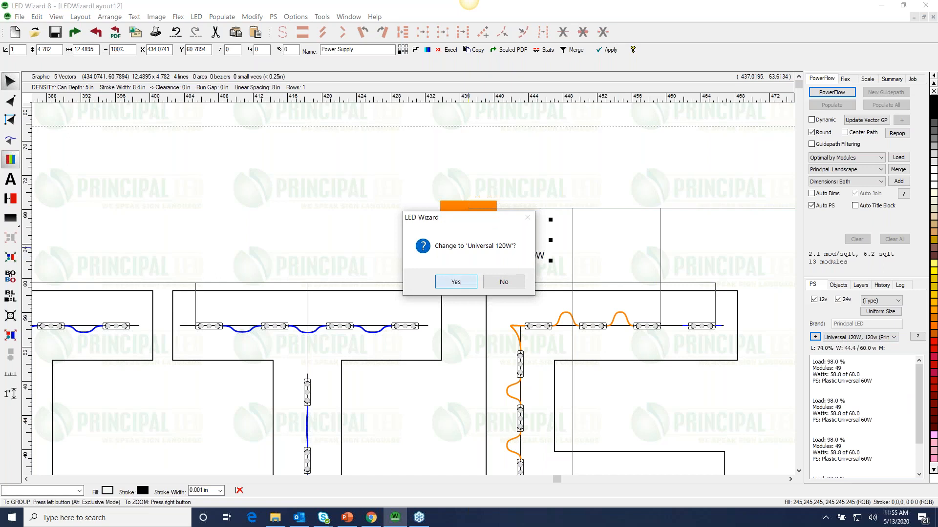
left_click(456, 282)
left_click_drag(525, 261, 530, 265)
left_click(481, 189)
left_click_drag(481, 225, 491, 217)
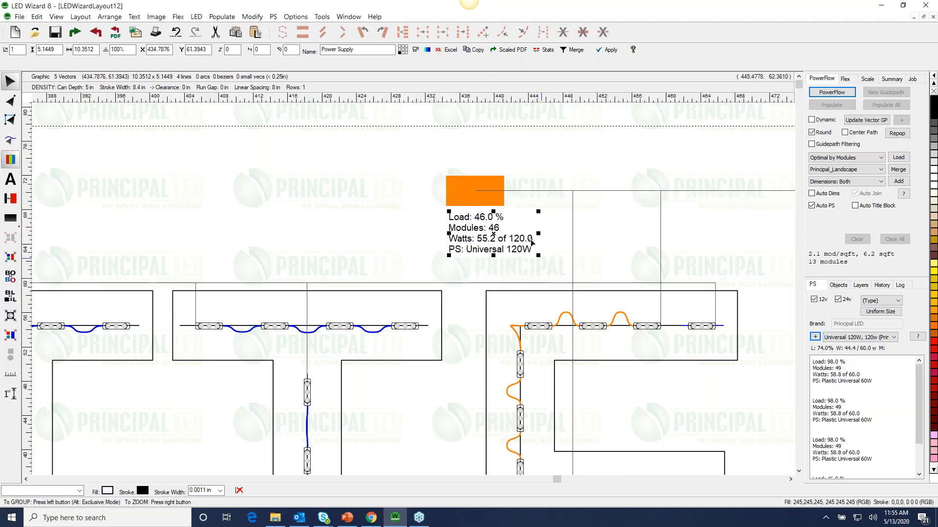
Step: Enlarge the orange supply's data box to about 46 by 23 in
left_click(440, 239)
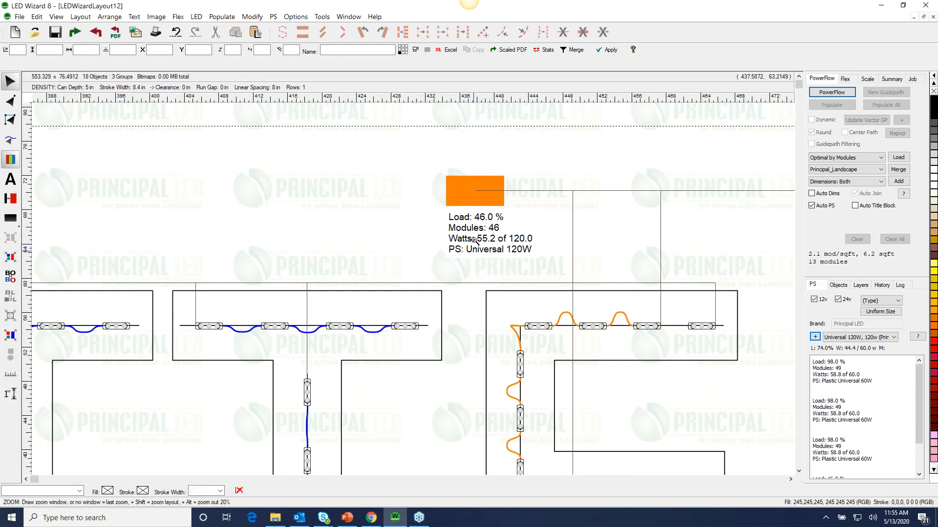
right_click(481, 245)
left_click_drag(551, 195, 765, 331)
left_click(637, 257)
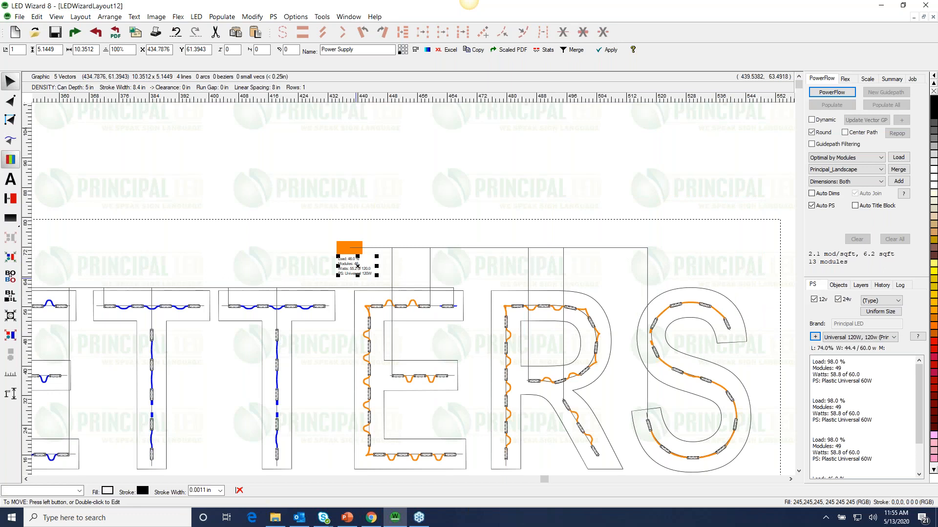
left_click_drag(357, 276, 310, 230)
Step: Move the orange supply with its data box below the last letters of LETTERS and extend the page downward beneath it
right_click(486, 314)
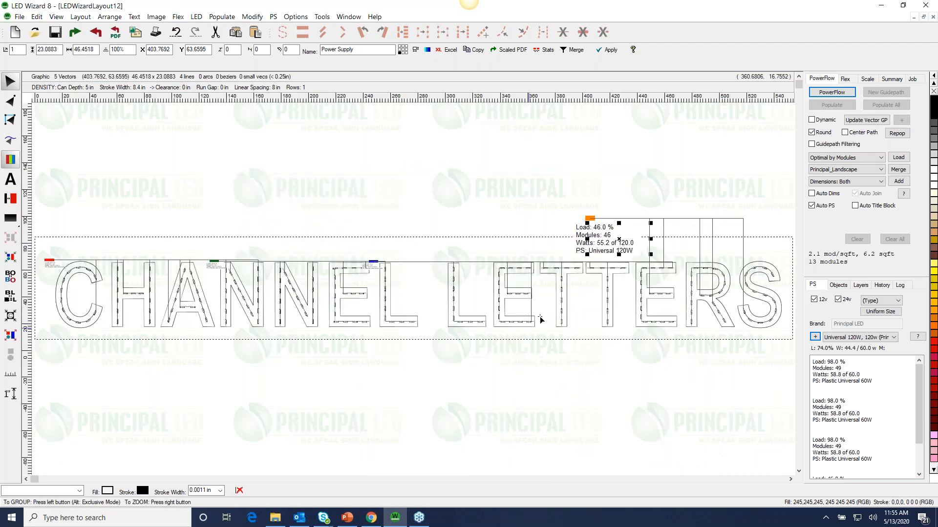
left_click_drag(622, 258, 658, 359)
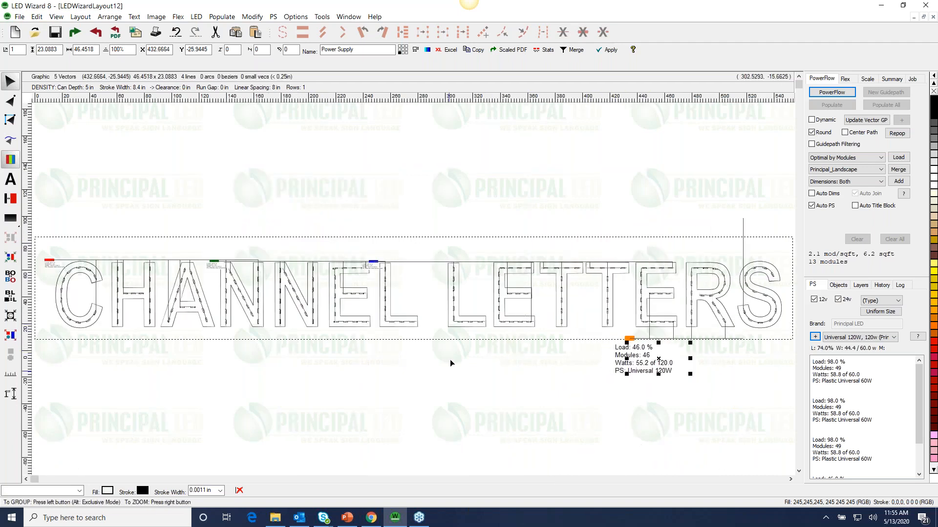
left_click_drag(455, 339, 467, 421)
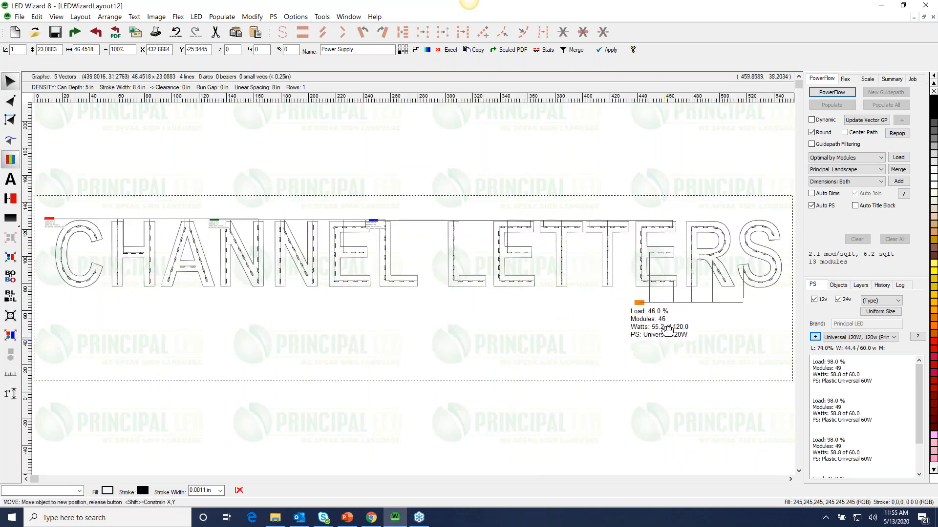
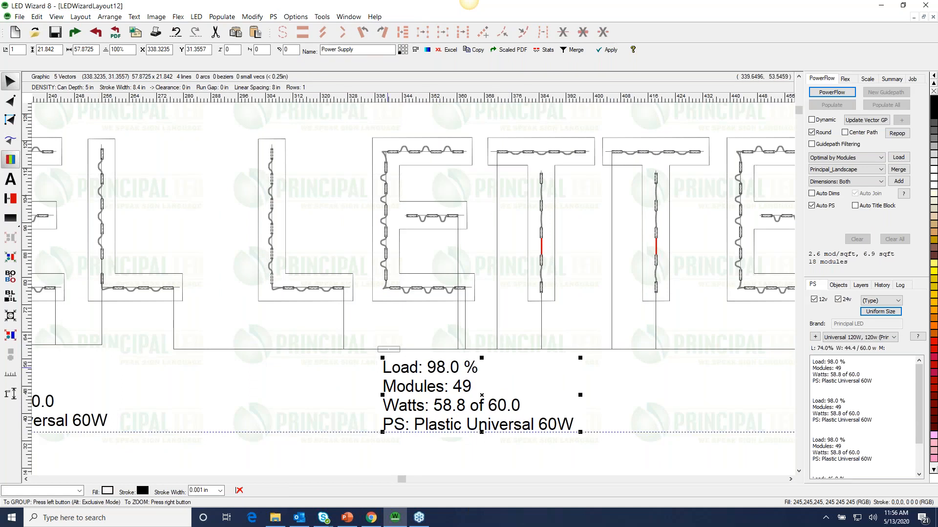
Step: Hide the power supply wires across the whole CHANNEL LETTERS layout
left_click(622, 438)
right_click(622, 438)
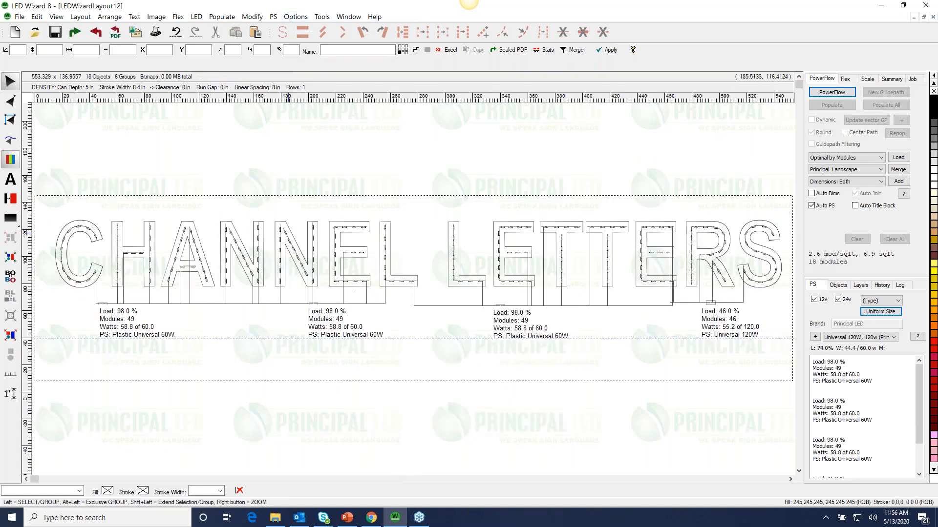
left_click(296, 16)
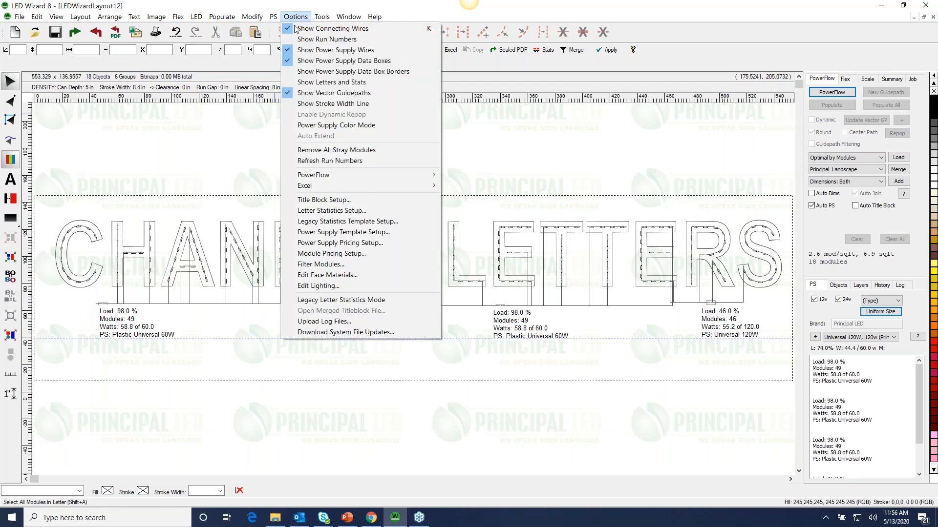
left_click(323, 50)
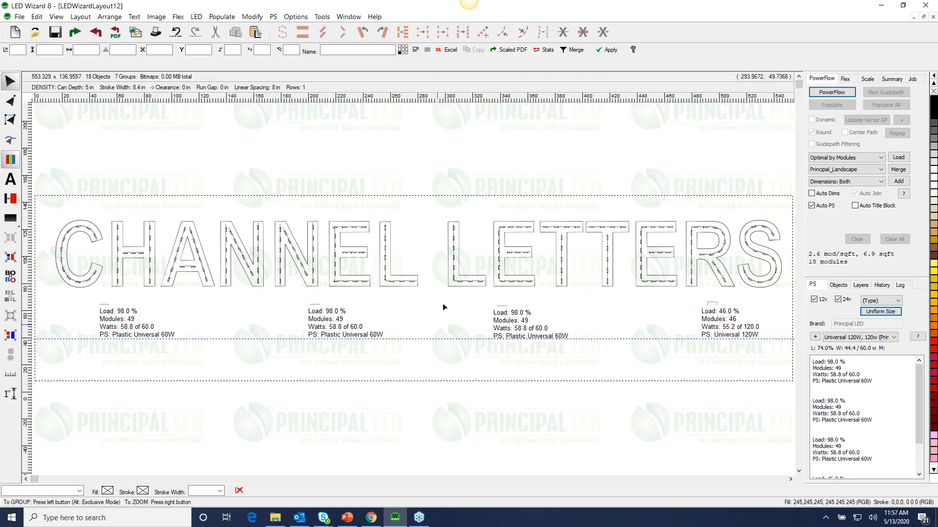
Step: Switch to the PS_Rotation document and select its populated letter S
left_click(348, 16)
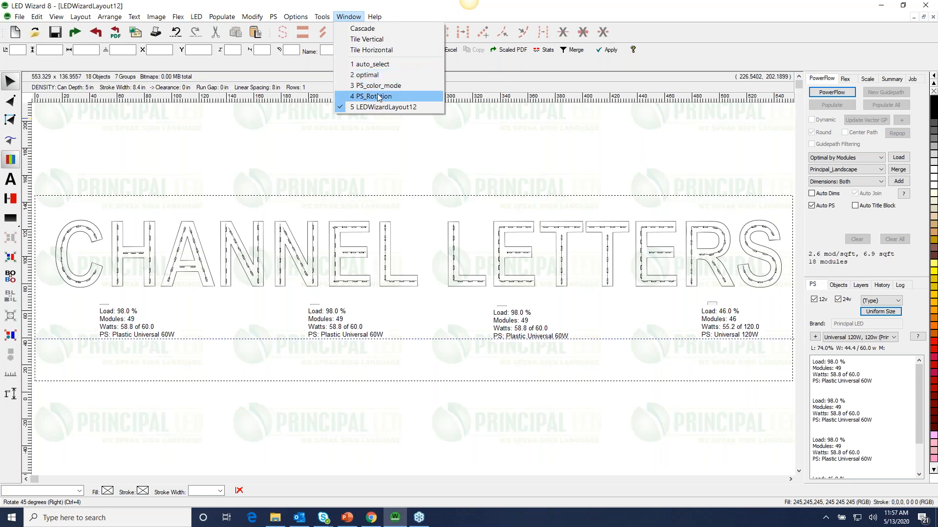
left_click(374, 96)
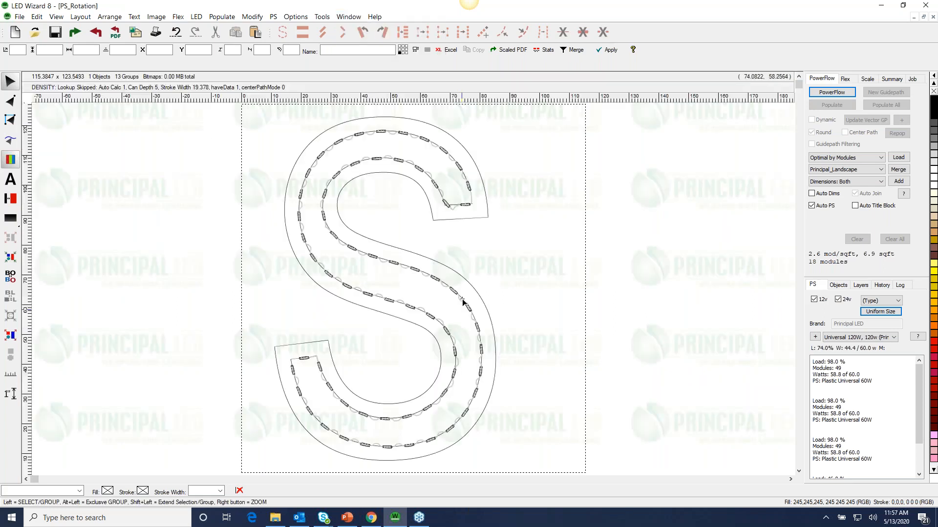
left_click(448, 345)
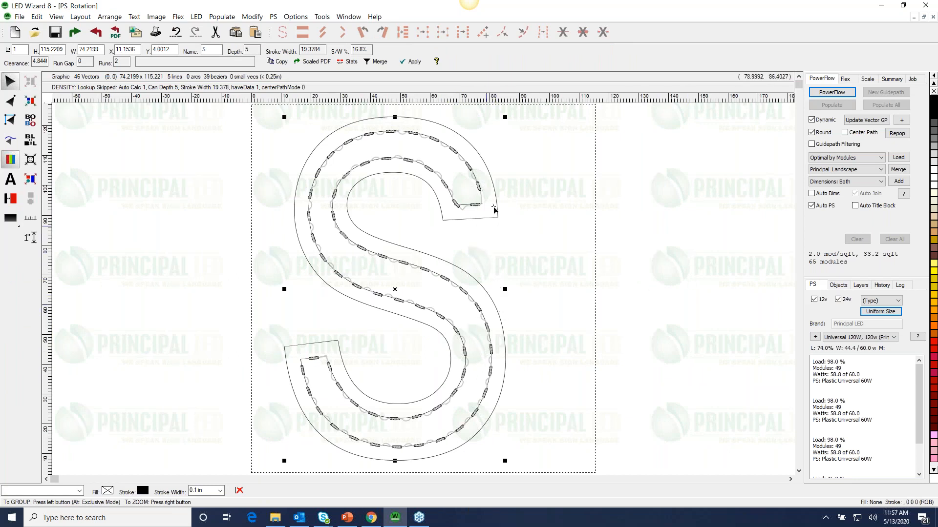
Step: Load the letter S by the Optimal by Run method with the 60W Threaded Connector supply
left_click(854, 158)
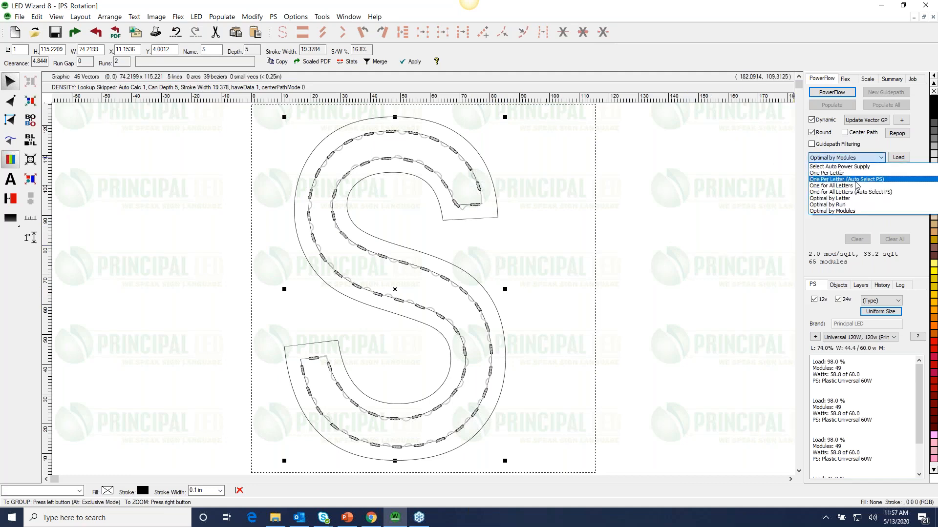
left_click(858, 207)
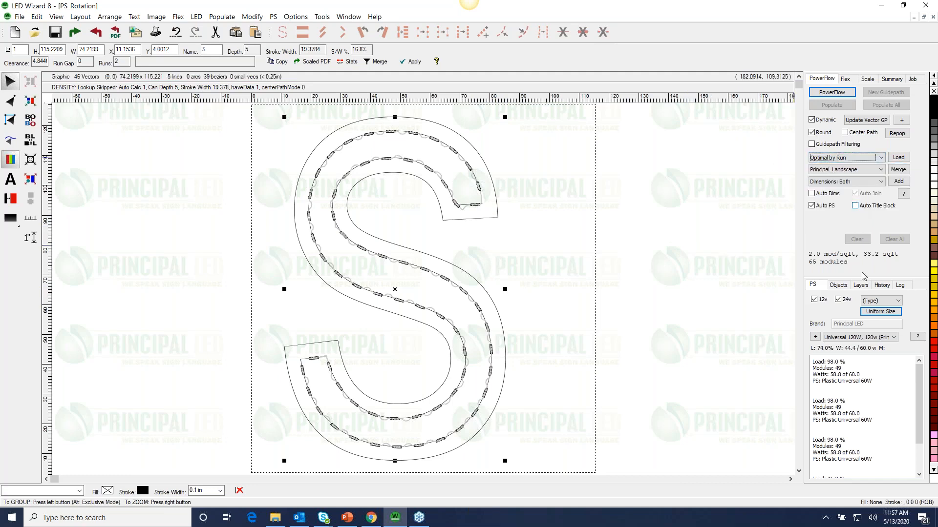
left_click(862, 342)
left_click(859, 385)
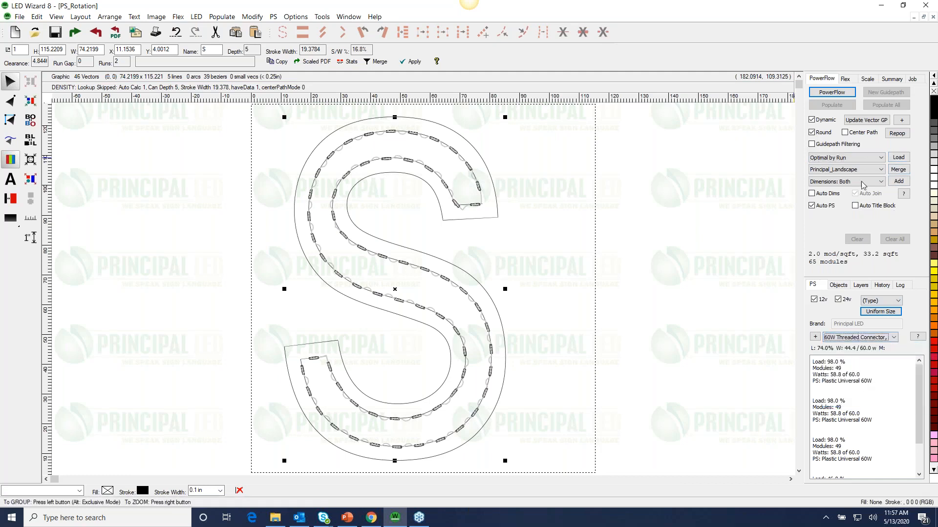
left_click(899, 158)
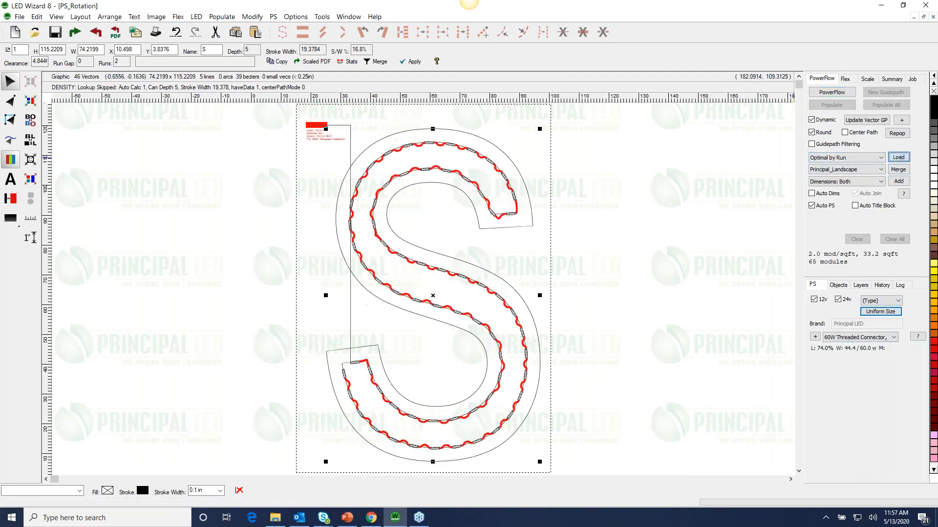
Step: Move the red supply down to just above the lower end of the S and inspect its load data
left_click_drag(327, 139, 344, 333)
left_click_drag(267, 297, 445, 380)
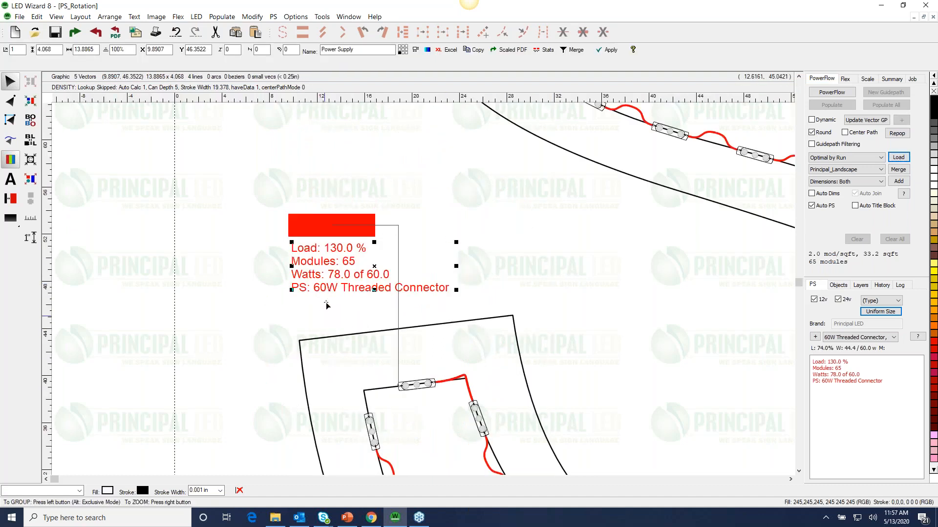
right_click(416, 234)
Step: Open the S in PowerFlow and break the connection between its two runs at the upper end of the stroke
left_click(492, 207)
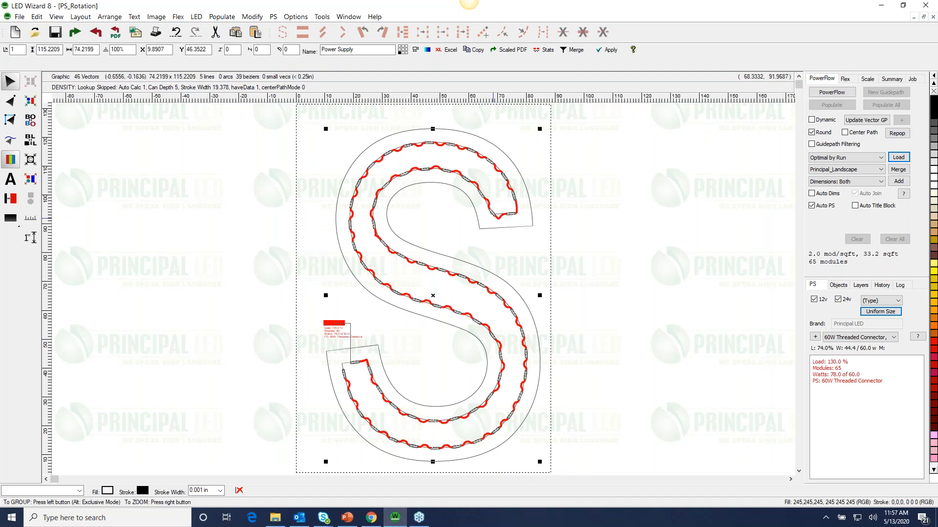
left_click(830, 93)
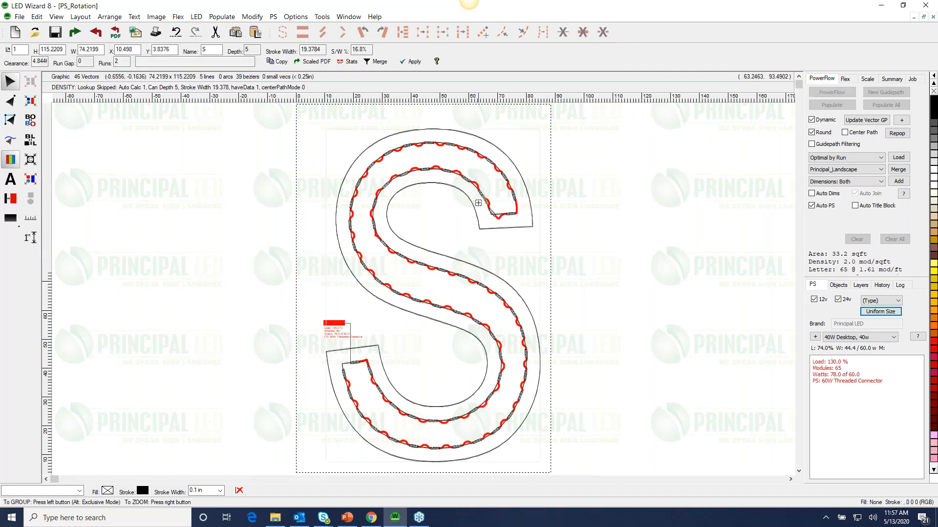
scroll(502, 210, "up", 3)
left_click(463, 246)
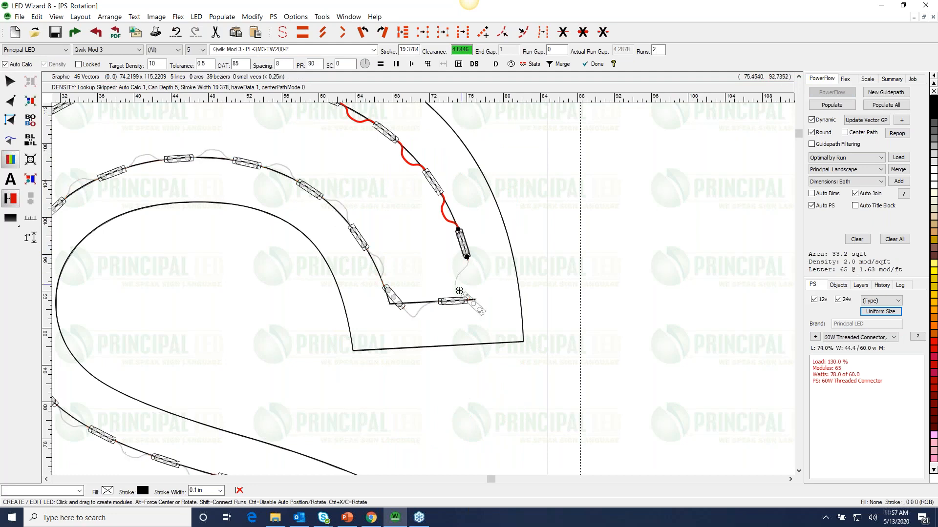
Step: Shift the red supply slightly farther outward from the lower end of the S
scroll(365, 338, "down", 3)
left_click(335, 335)
left_click_drag(298, 286, 402, 366)
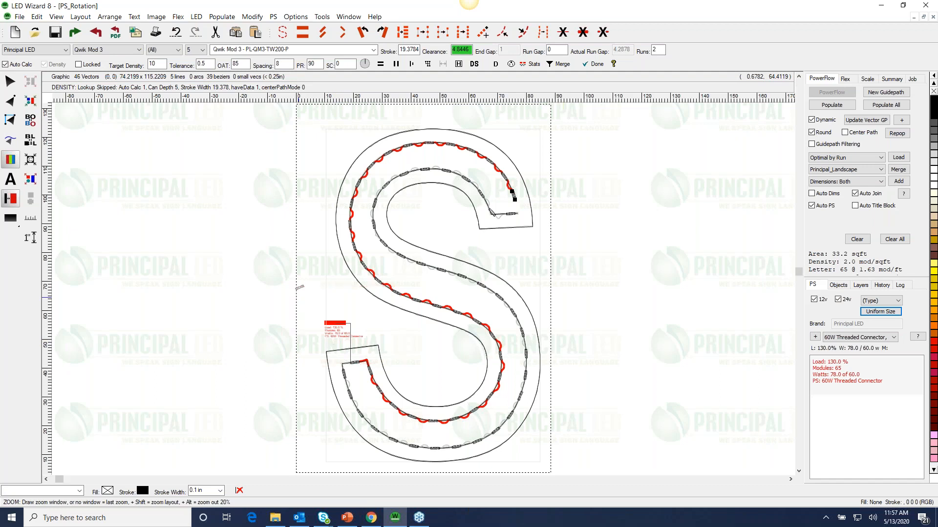
left_click_drag(368, 320, 325, 314)
right_click(478, 327)
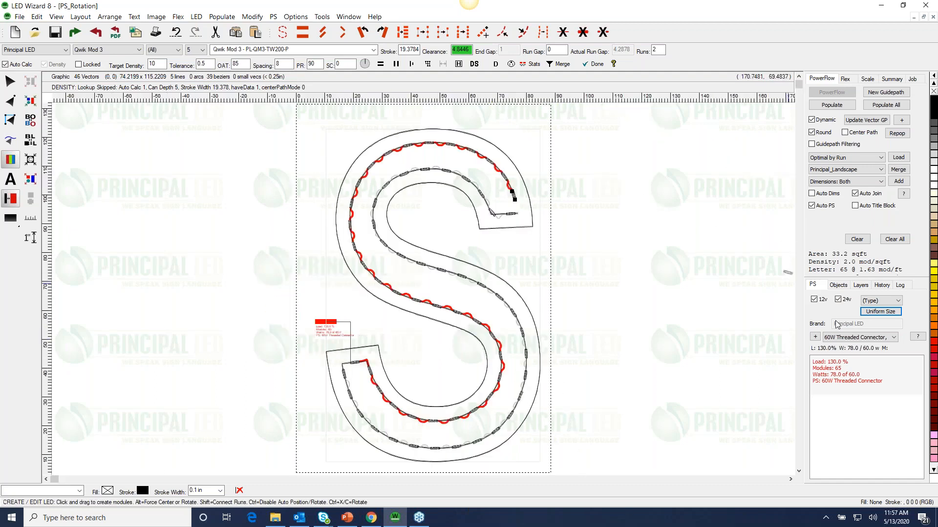
Step: Add a second 60W Threaded Connector supply beside the upper end of the S and load the detached run onto it
left_click(814, 337)
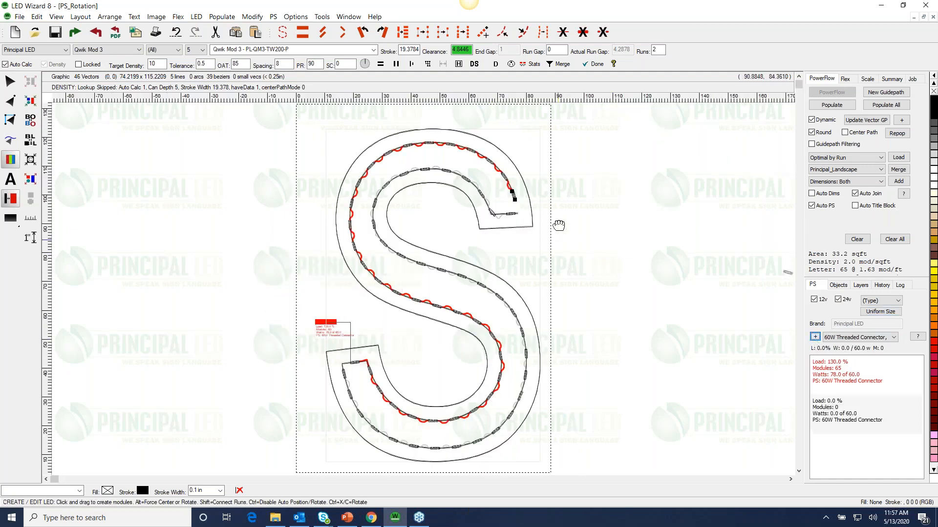
left_click_drag(632, 136, 450, 257)
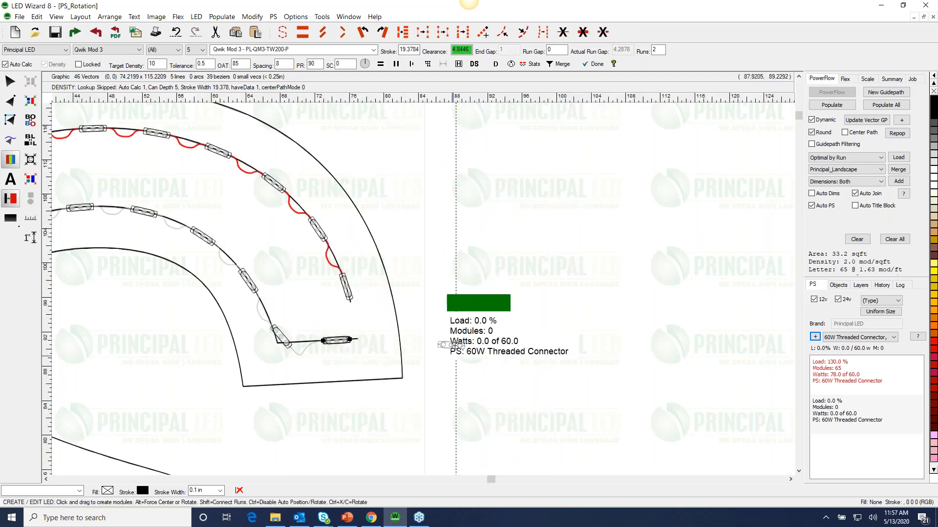
left_click(494, 336)
key("F4")
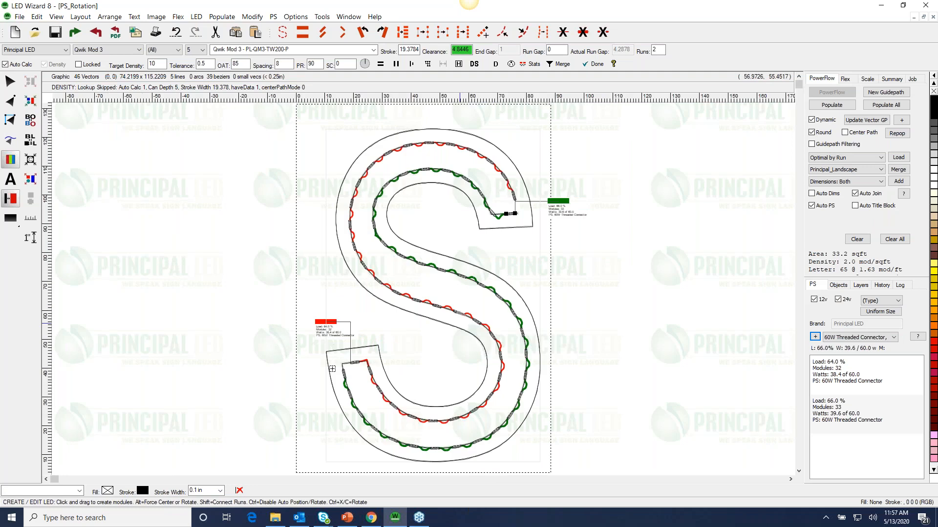
Step: Rotate the green supply to 94.2 degrees and place it inside the S's upper stroke end, with its data box below the stroke
left_click_drag(283, 295, 478, 397)
mouse_move(261, 243)
left_mouse_down()
mouse_move(267, 230)
mouse_move(278, 243)
left_mouse_up()
key("F4")
left_click_drag(457, 164, 640, 265)
left_click_drag(510, 289, 451, 280)
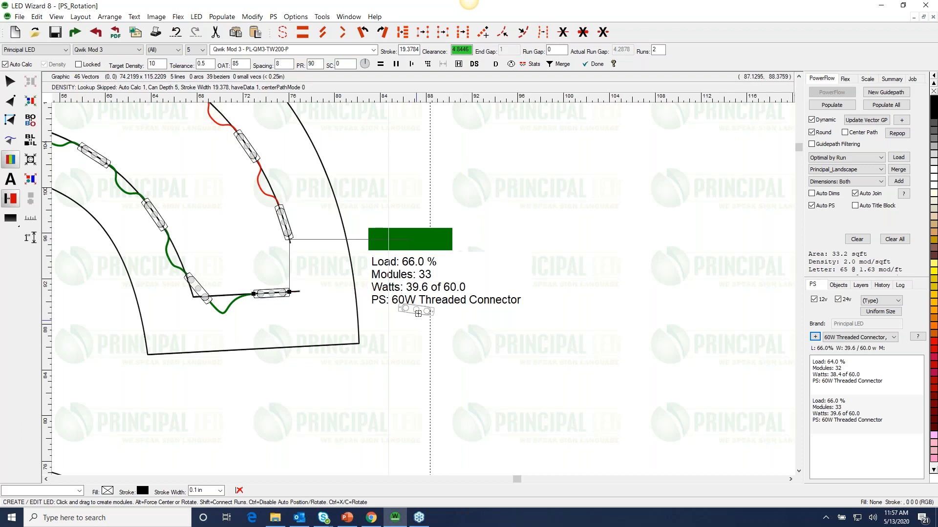
left_click(9, 81)
left_click(408, 290)
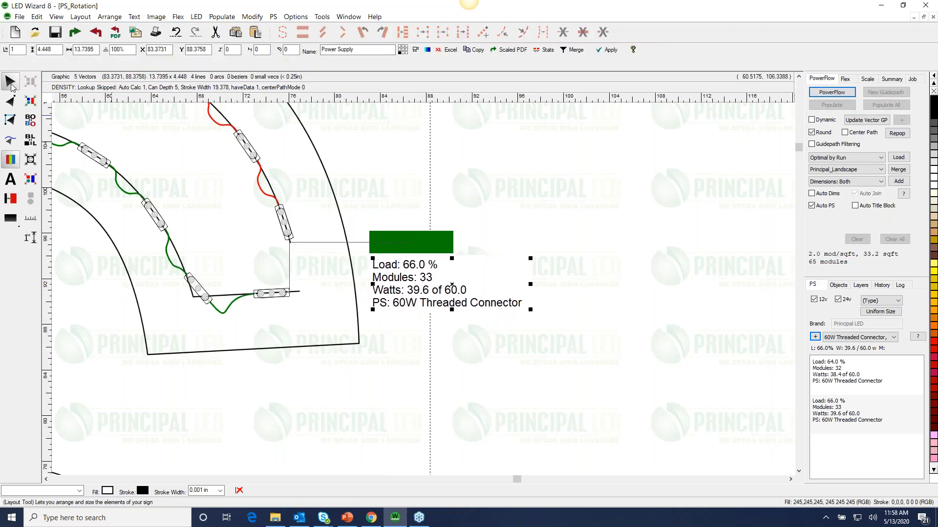
left_click_drag(452, 285, 451, 322)
left_click_drag(452, 285, 400, 235)
left_click_drag(416, 303, 397, 385)
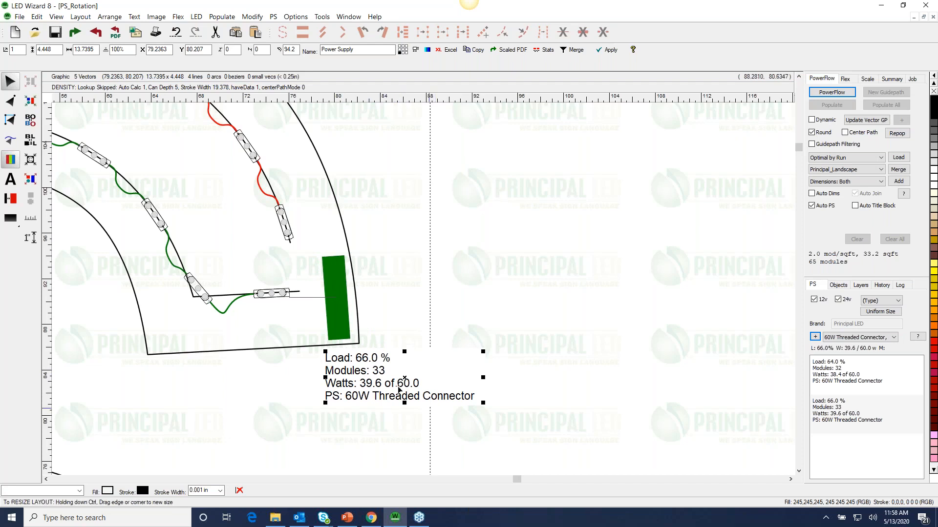
Step: Nudge the green supply and its data box slightly closer to the outer edge of the S's upper end
left_click(343, 316)
mouse_move(343, 315)
left_mouse_down()
mouse_move(337, 303)
mouse_move(345, 318)
left_mouse_up()
left_click_drag(387, 383, 392, 384)
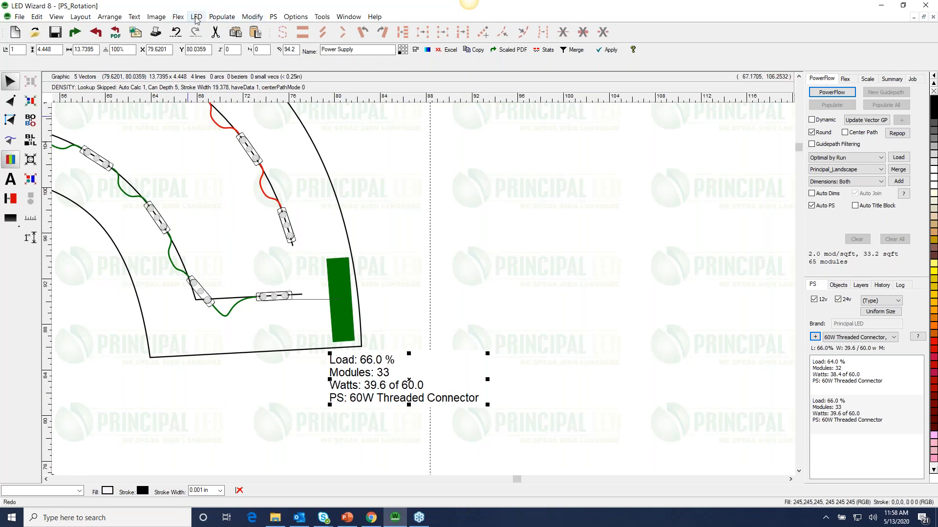
Step: Try Drawing Left and Drawing Right for the green supply, moving its data box inside the stroke so the supply stays in the letter
left_click(273, 17)
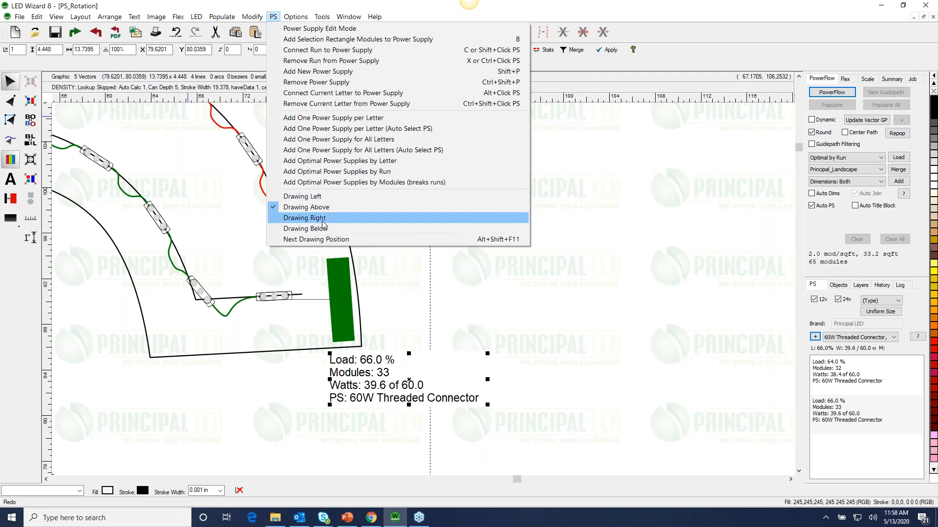
left_click(333, 198)
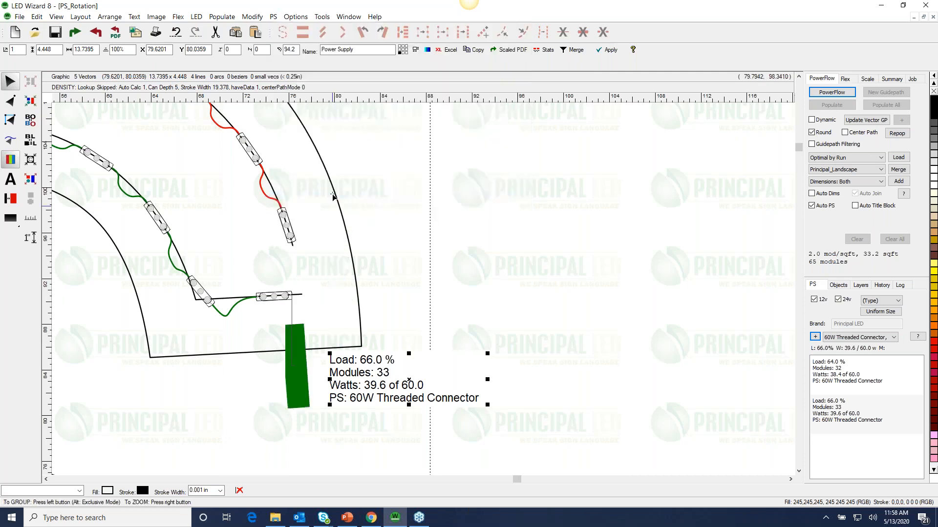
left_click(274, 16)
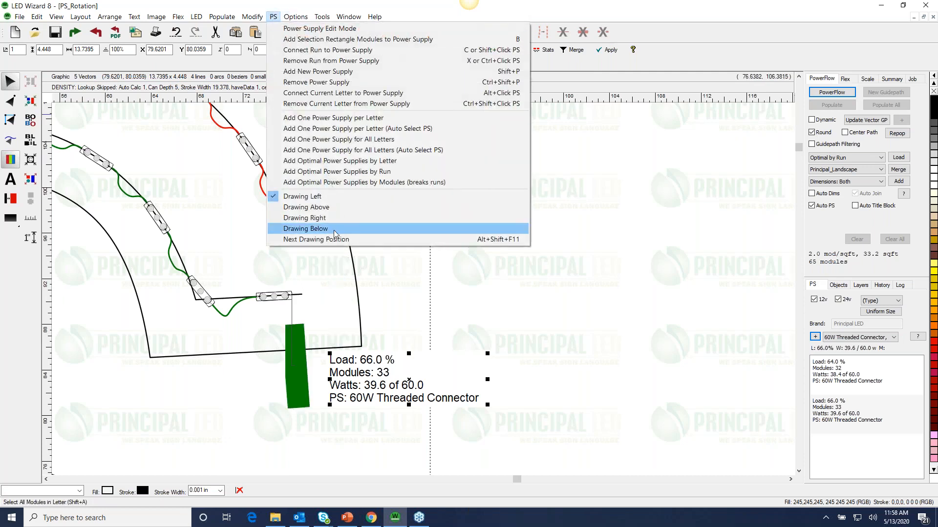
left_click(335, 221)
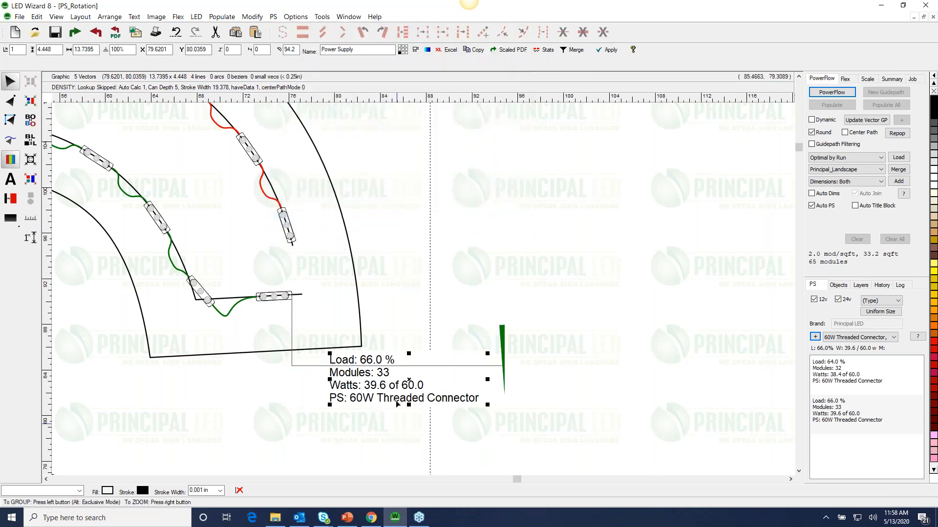
left_click_drag(396, 397, 165, 314)
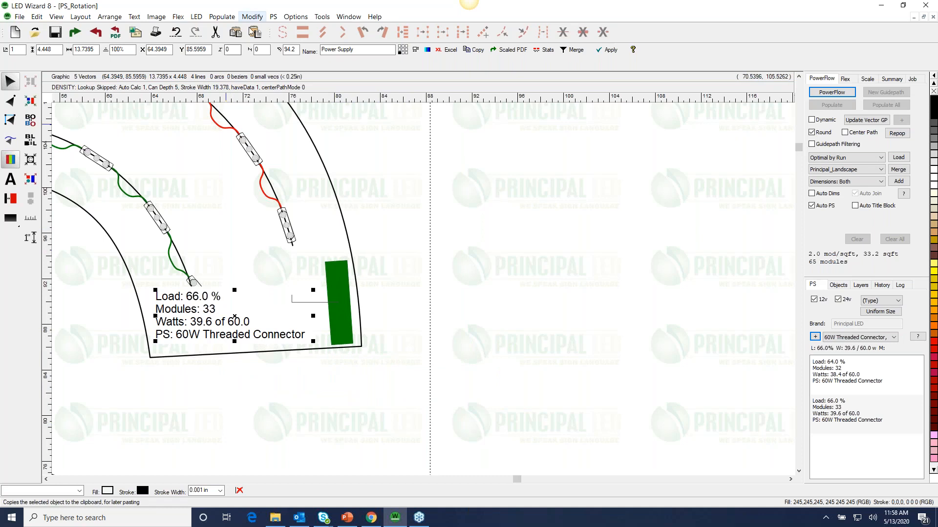
Step: Set the green supply to Drawing Left and move its data box outside the S's outer edge, keeping the supply in the stroke
left_click(274, 17)
left_click(329, 199)
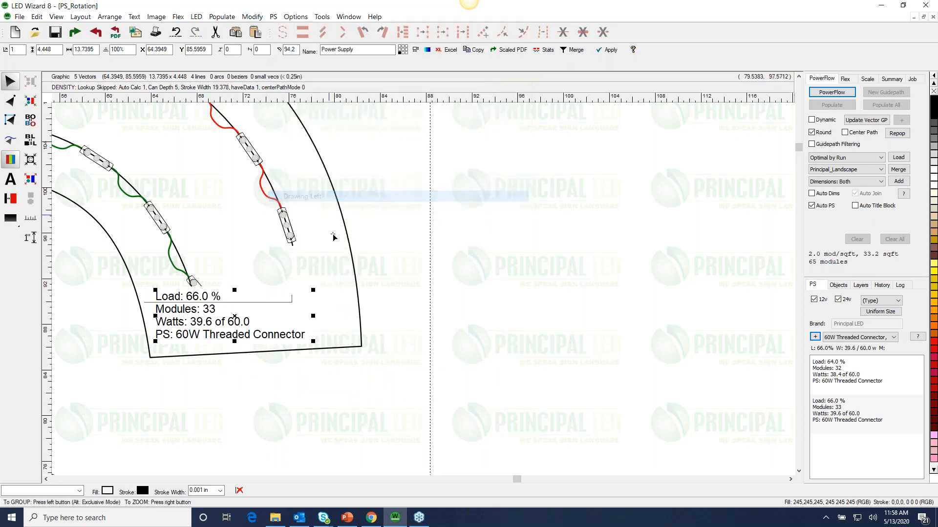
left_click_drag(235, 316, 452, 311)
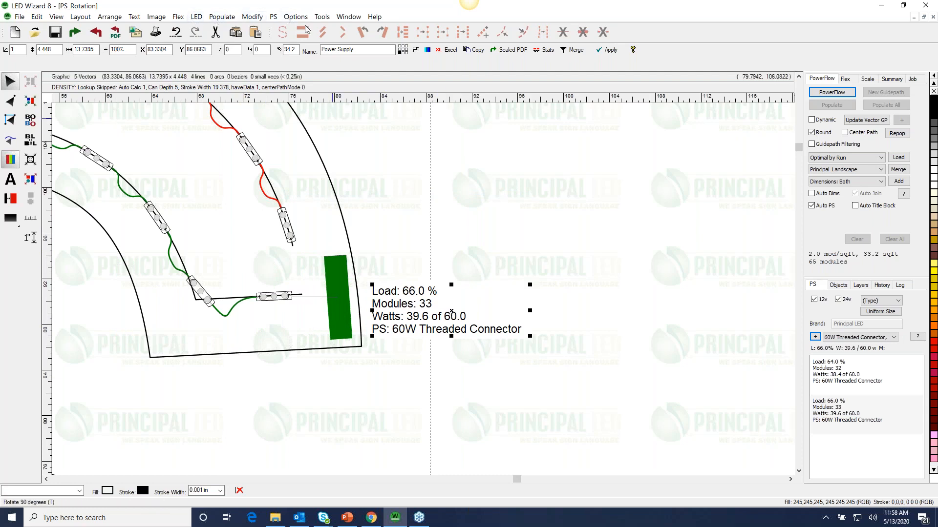
Step: Cycle the green supply's drawing positions to Drawing Above and move its data box back below the S's upper stroke end
left_click(273, 17)
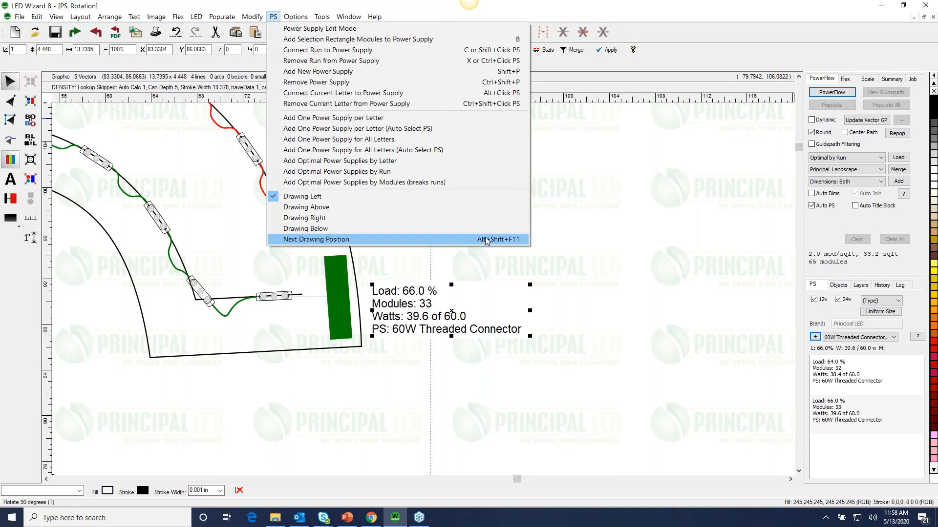
left_click_drag(450, 311, 452, 311)
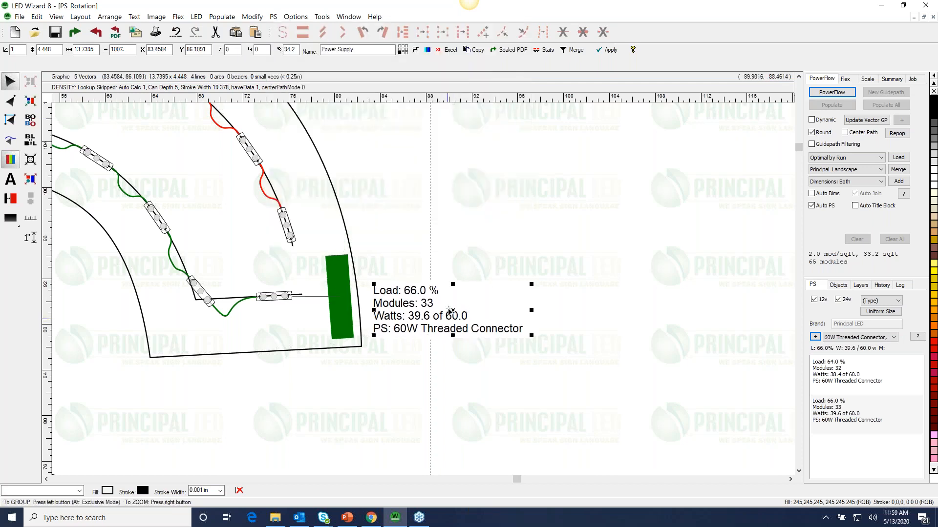
key("space")
key("space")
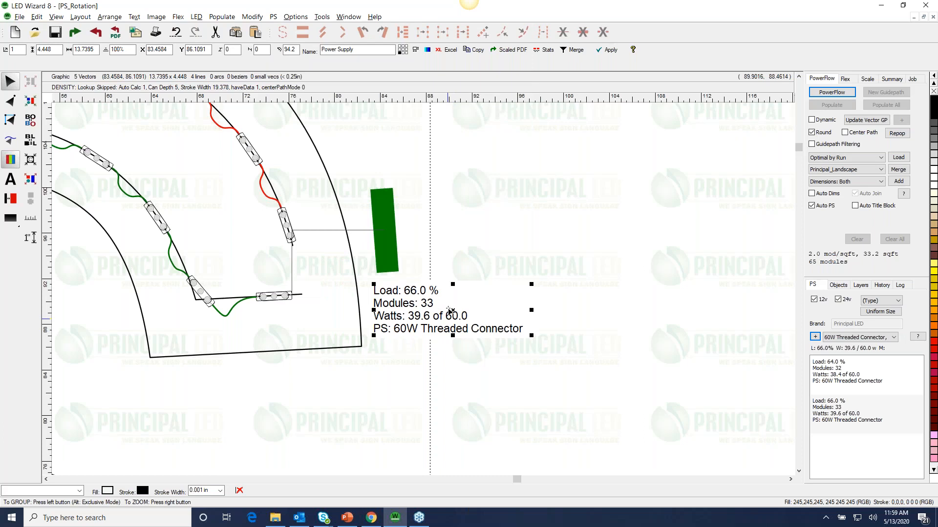
key("space")
key("space")
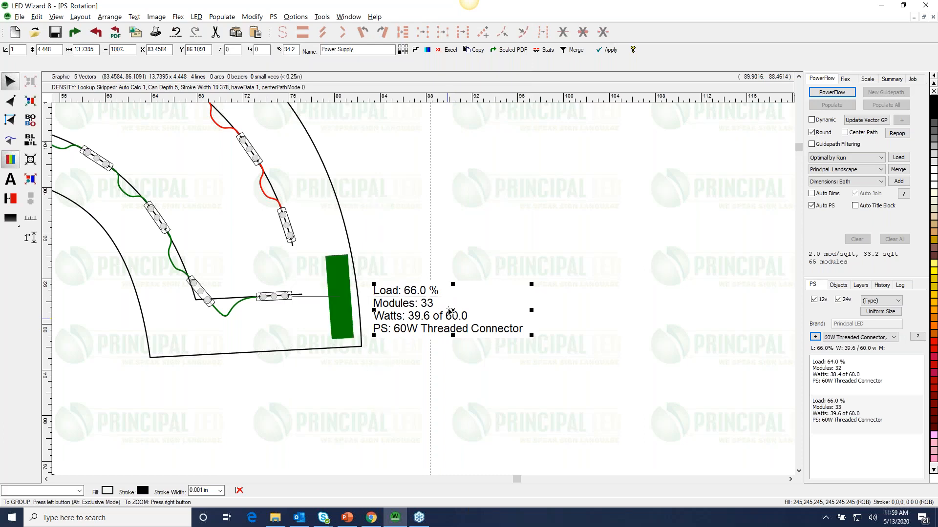
key("space")
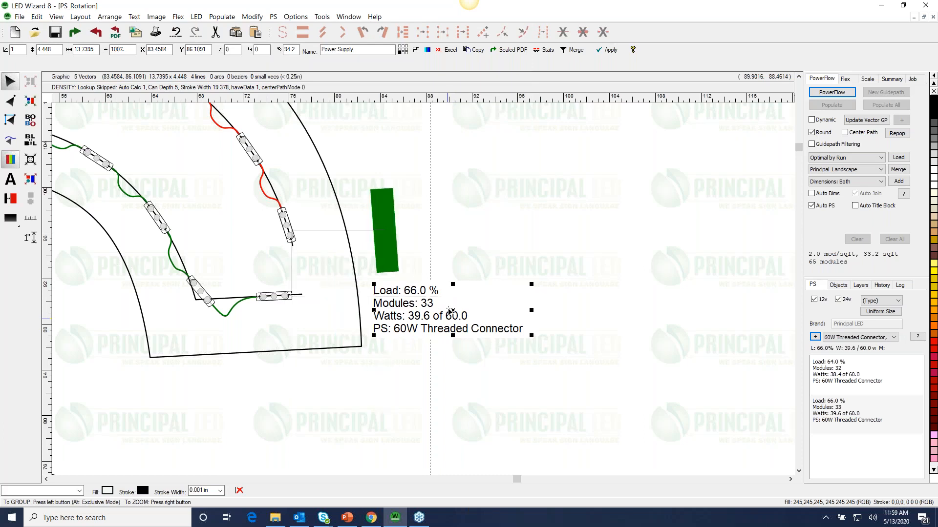
left_click_drag(450, 310, 409, 382)
left_click(549, 373)
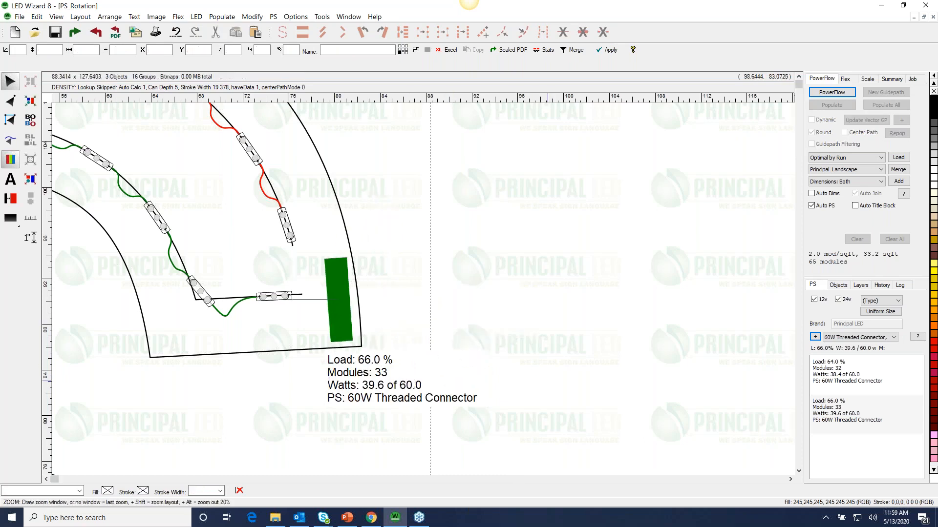
Step: Rotate the red supply to 98.5 degrees, undo the accidental letter shift, and place the supply inside the S's lower stroke end
right_click(550, 373)
left_click_drag(265, 280, 449, 399)
mouse_move(351, 273)
left_mouse_down()
mouse_move(428, 374)
mouse_move(429, 389)
mouse_move(401, 381)
mouse_move(448, 376)
left_mouse_up()
left_click_drag(373, 332, 376, 346)
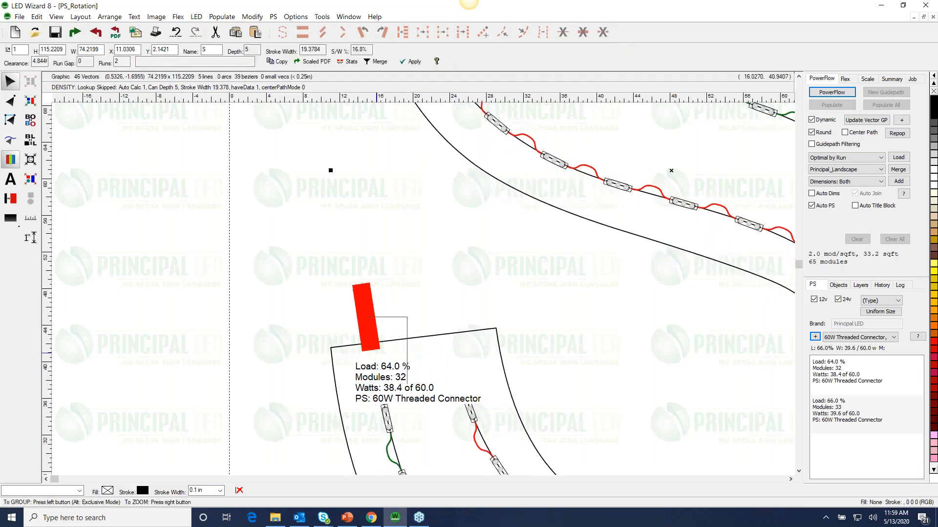
key("ctrl+z")
left_click_drag(414, 407, 406, 441)
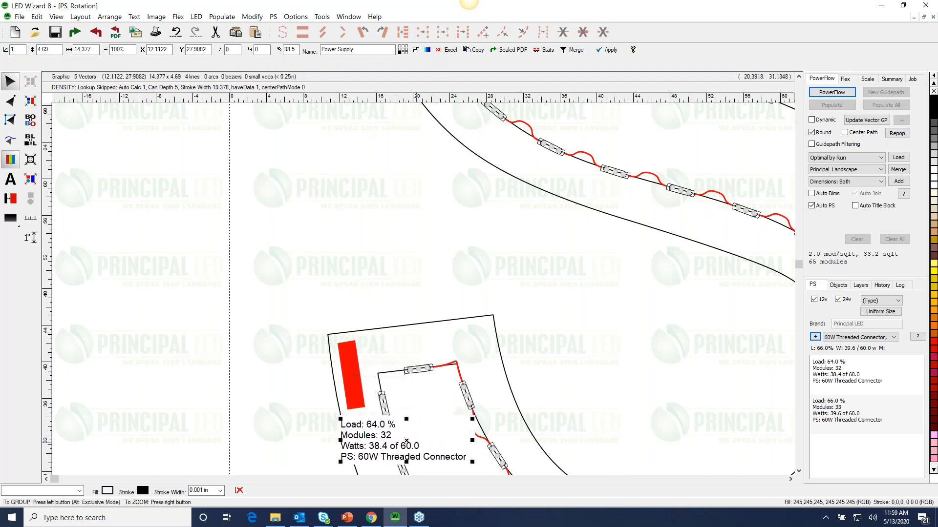
Step: Change the red supply to Drawing Right and move its data box outside the letter, leaving the supply inside the S's lower end
key("r")
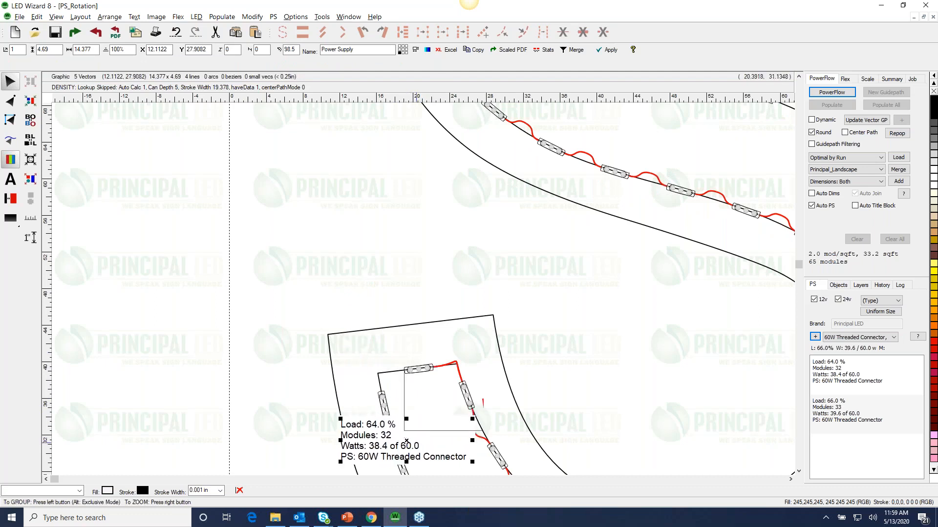
left_click_drag(410, 442, 259, 393)
left_click(245, 430)
right_click(246, 429)
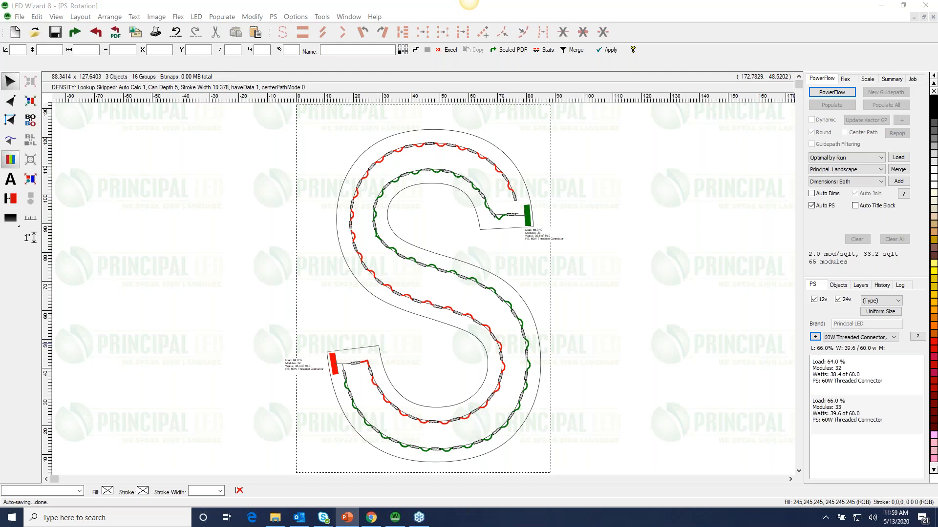
Step: Switch to the WW_Power_Supply_Loading.pptx presentation in PowerPoint and enlarge its window to show the upcoming webinar schedule slide
left_click_drag(937, 111, 408, 91)
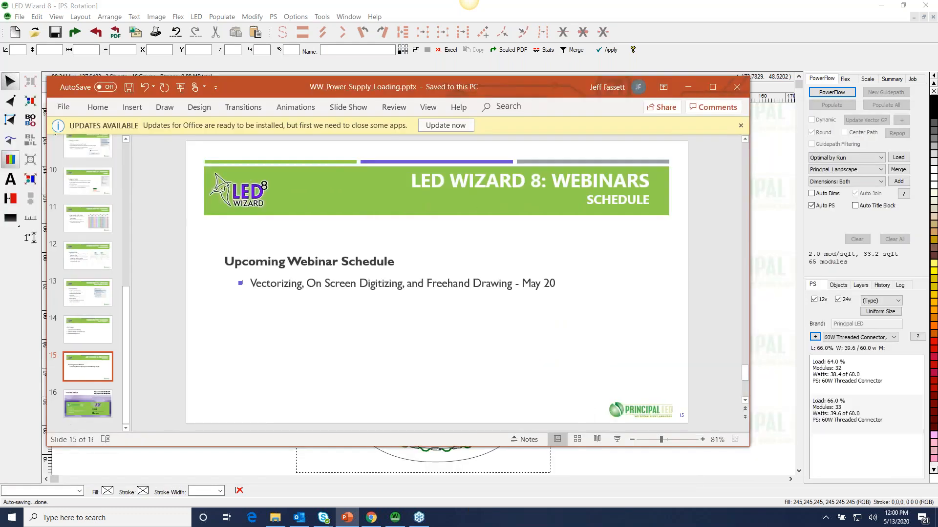
left_click(714, 92)
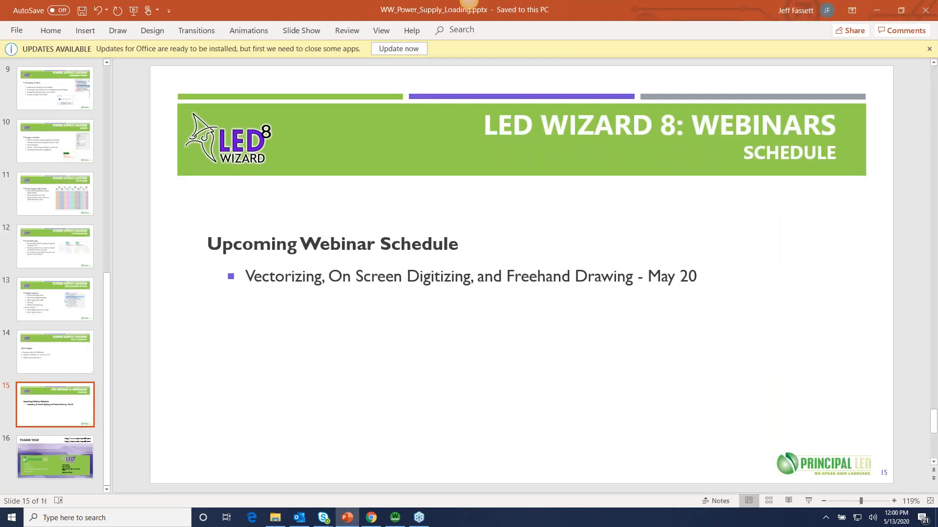